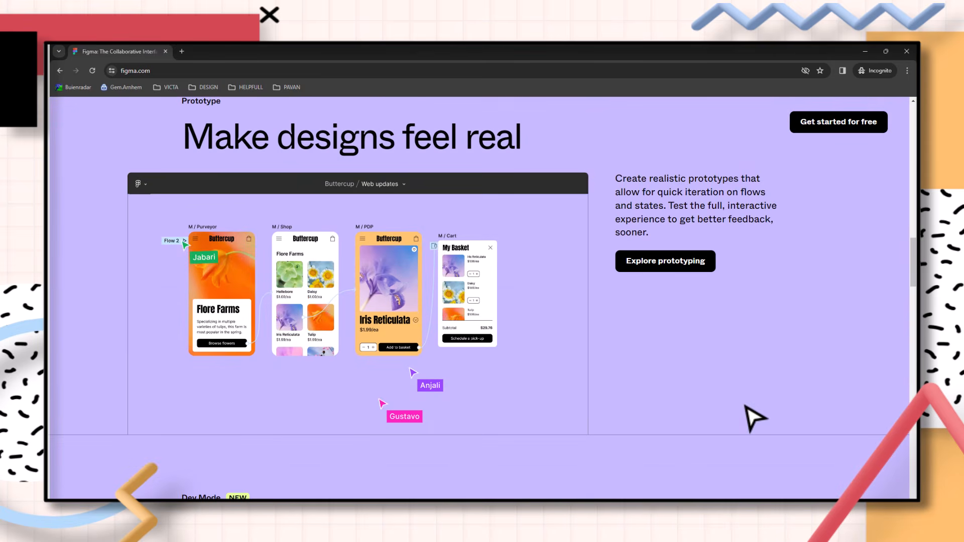
Start from the Figma homepage and create a new blank design file
{"action": "middle_click", "coordinate": [702, 410]}
{"action": "scroll", "coordinate": [702, 410], "scroll_direction": "up", "scroll_amount": 20}
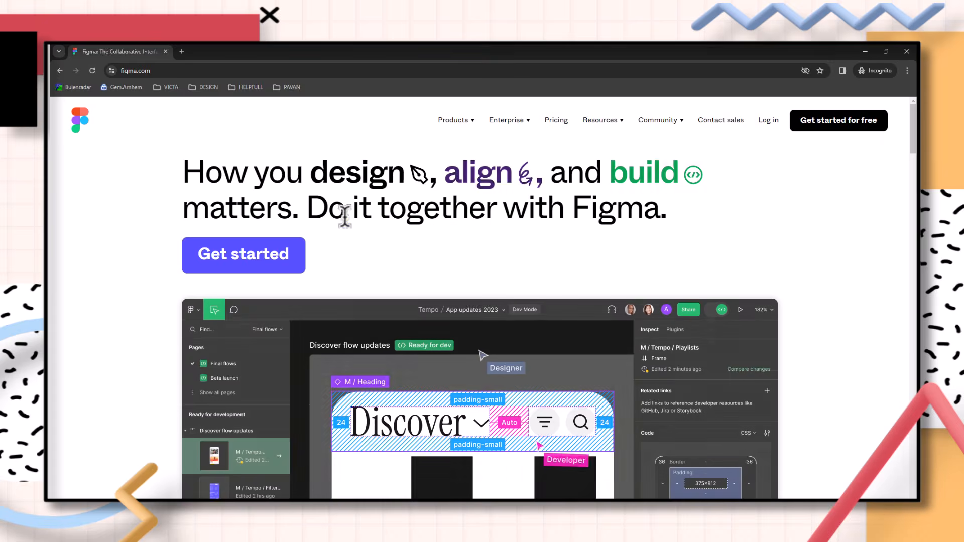
{"action": "left_click", "coordinate": [275, 264]}
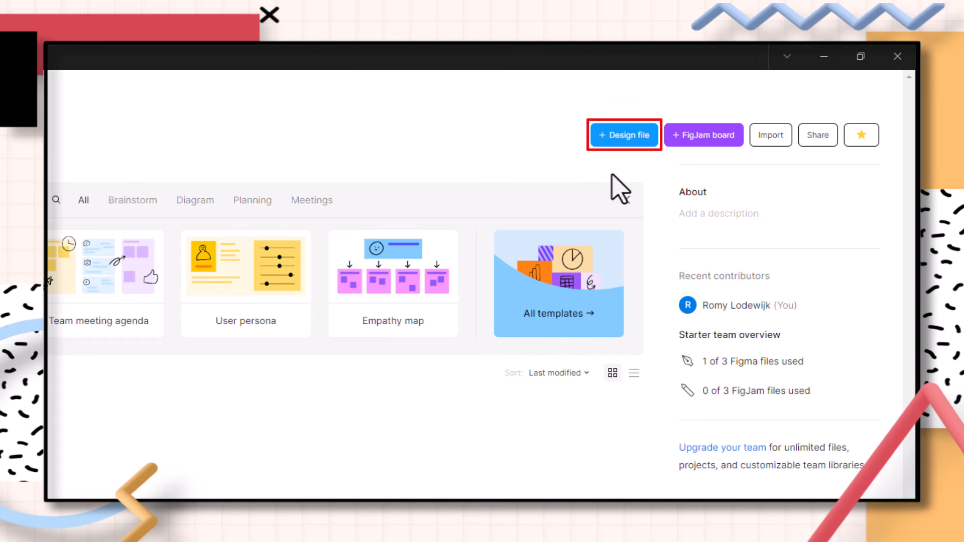
{"action": "left_click", "coordinate": [627, 129]}
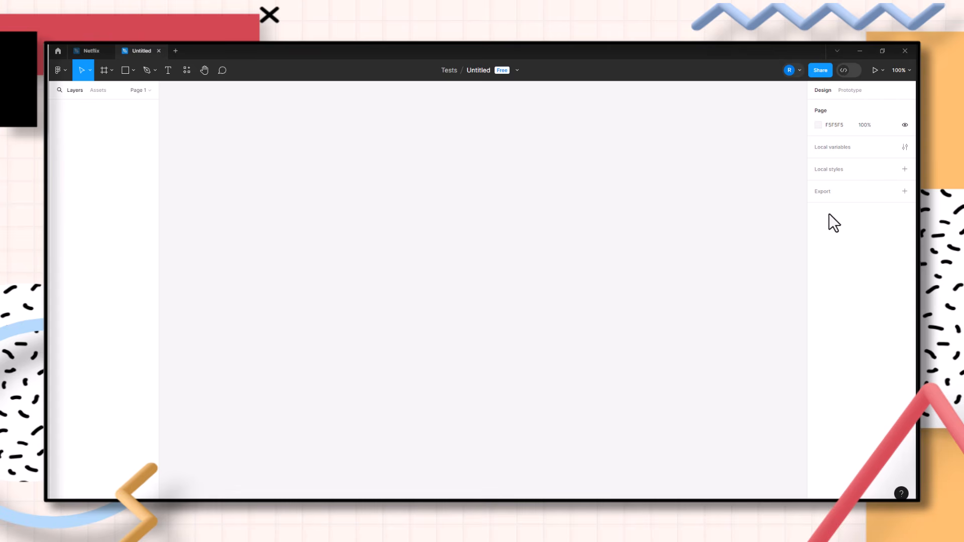
Rename the file as Button
{"action": "left_click", "coordinate": [481, 70]}
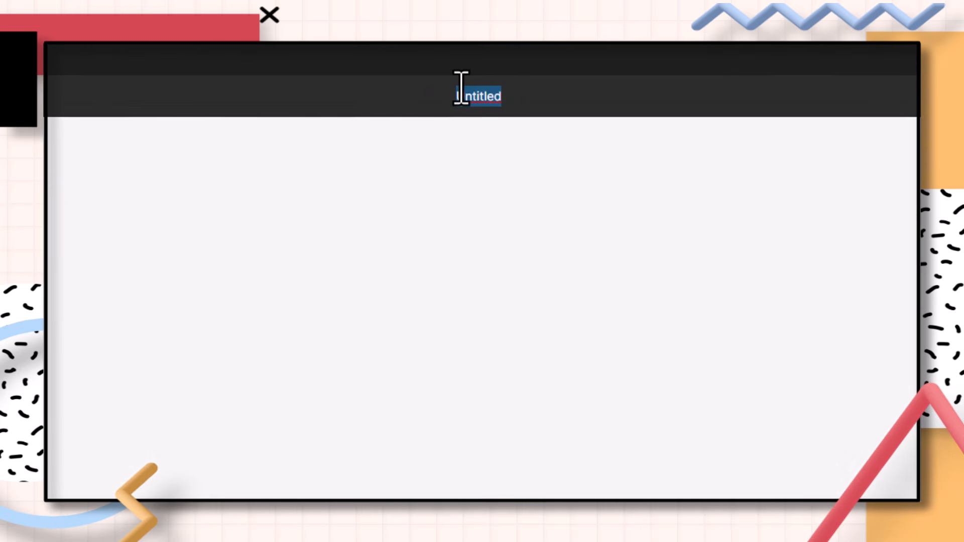
{"action": "type", "text": "Button"}
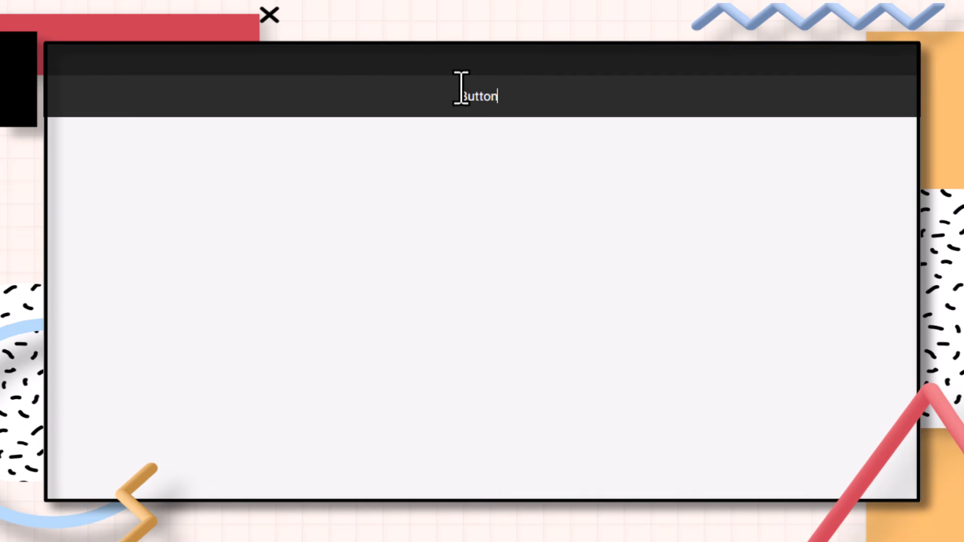
{"action": "key", "text": "Return"}
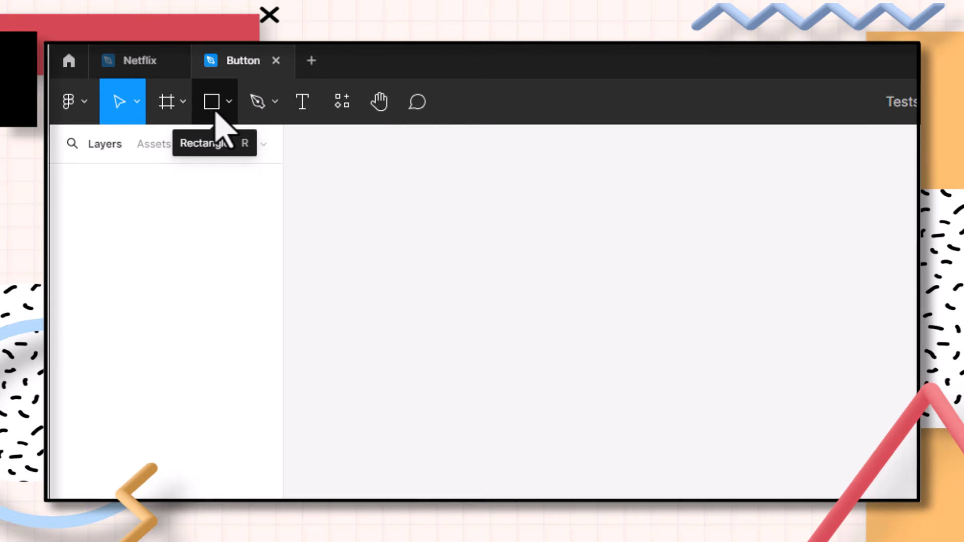
Draw a frame about 959 × 302 and rename it Button
{"action": "left_click", "coordinate": [183, 103]}
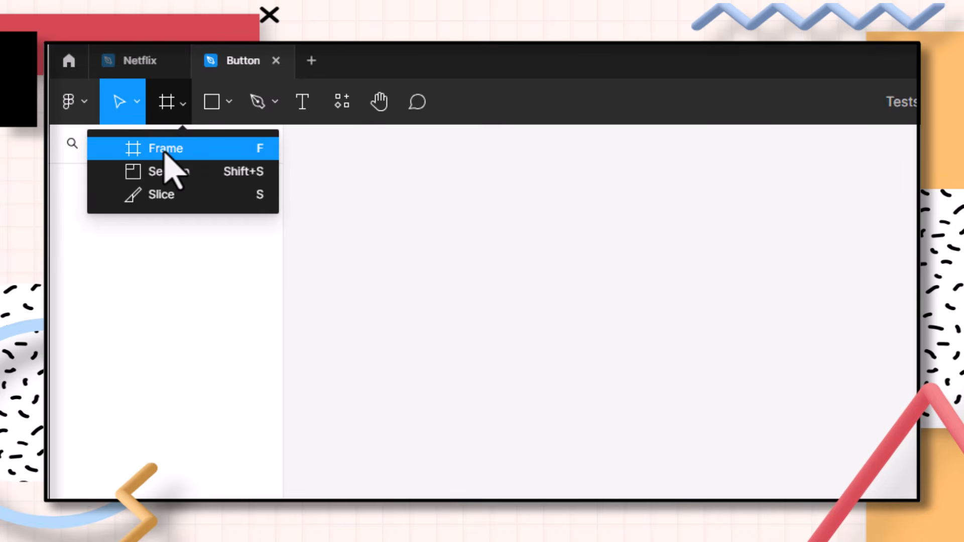
{"action": "left_click", "coordinate": [166, 149]}
{"action": "left_click_drag", "start_coordinate": [487, 372], "coordinate": [564, 392]}
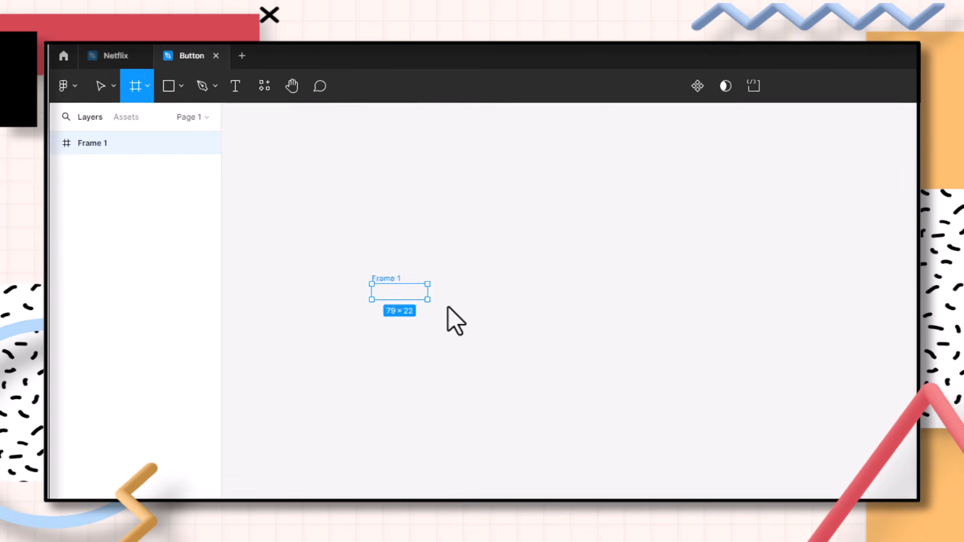
{"action": "left_click_drag", "start_coordinate": [448, 307], "coordinate": [688, 334]}
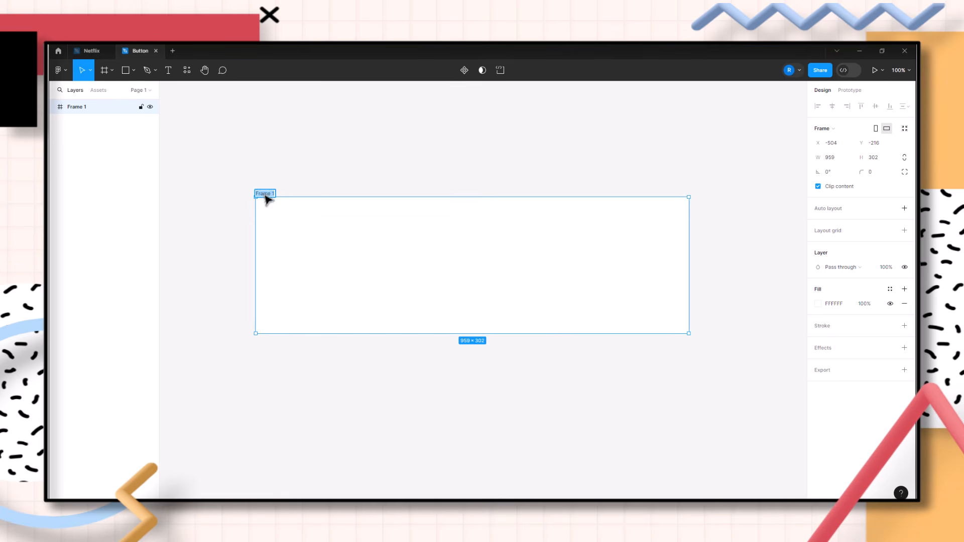
{"action": "type", "text": "Button"}
{"action": "key", "text": "Return"}
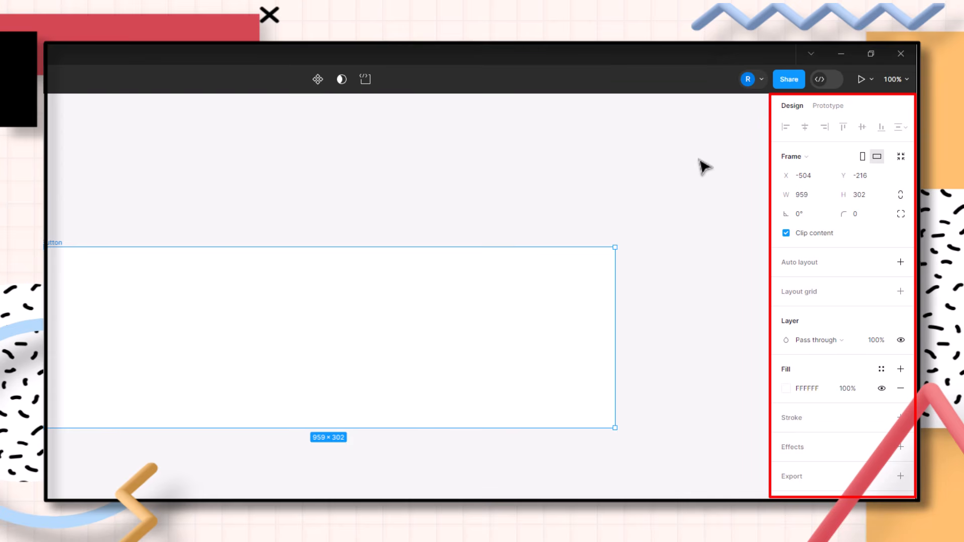
Set the Button frame's corner radius to 1000000 so its ends are fully rounded
{"action": "left_click", "coordinate": [858, 215]}
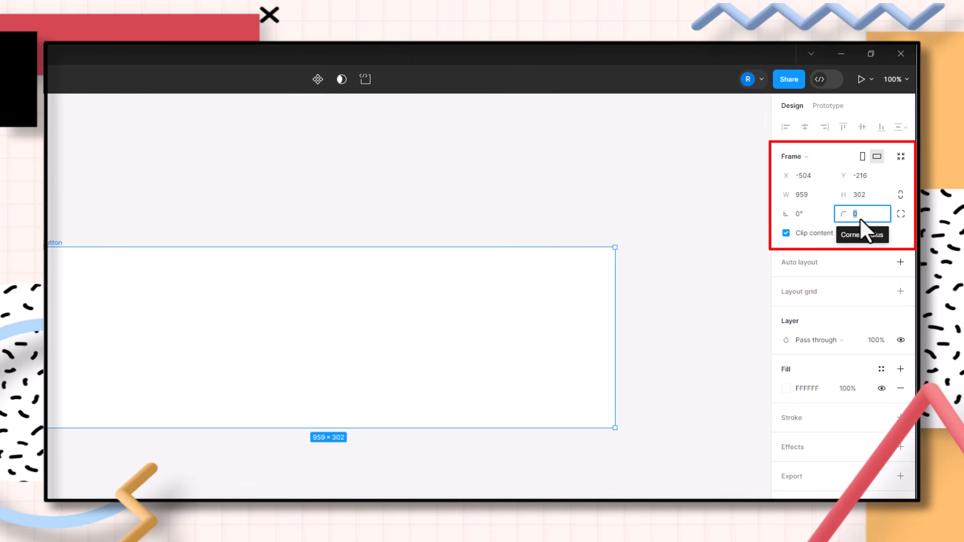
{"action": "left_click", "coordinate": [899, 213]}
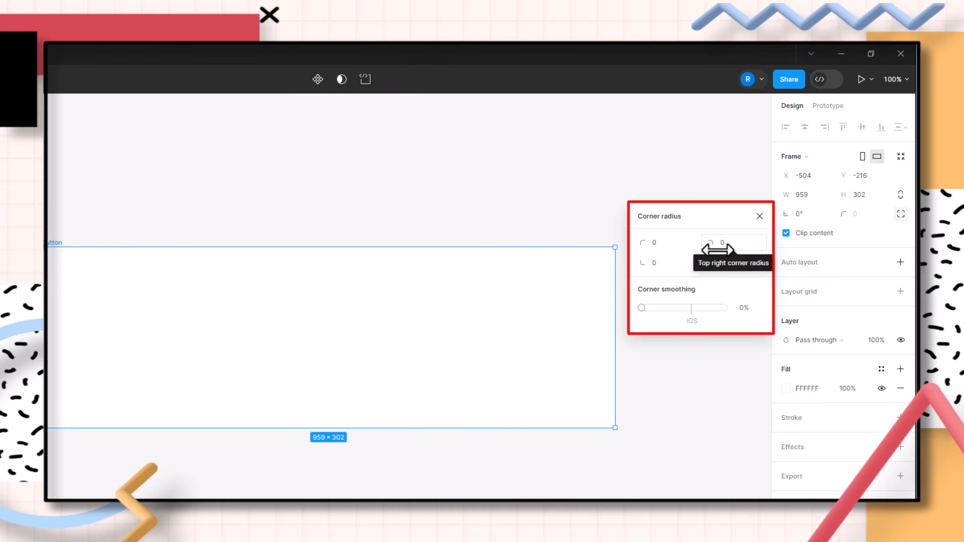
{"action": "left_click", "coordinate": [760, 216]}
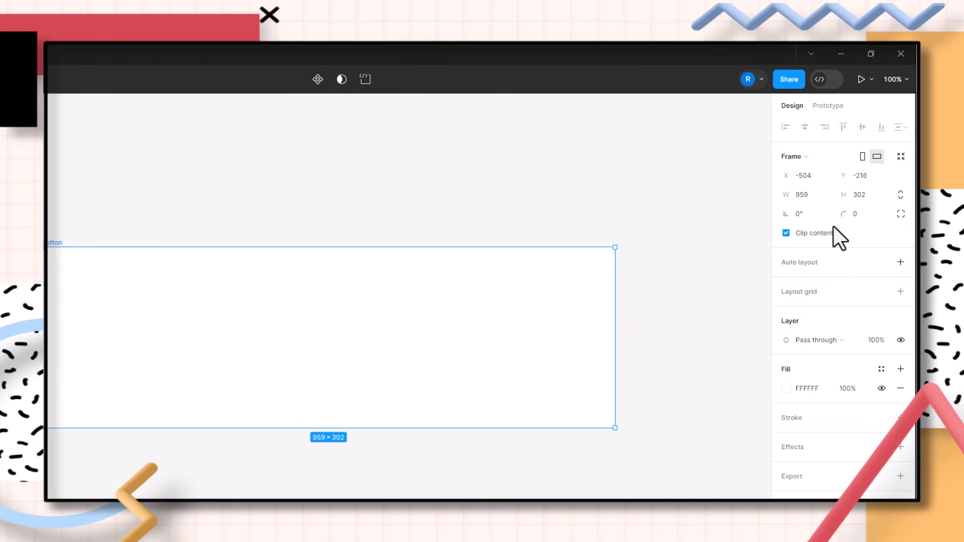
{"action": "left_click", "coordinate": [861, 213]}
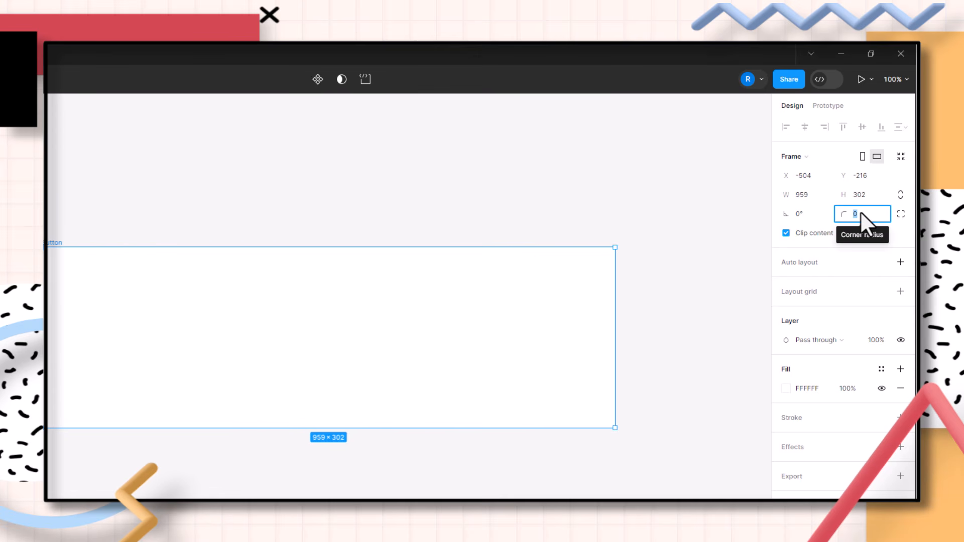
{"action": "type", "text": "1000000"}
{"action": "key", "text": "Return"}
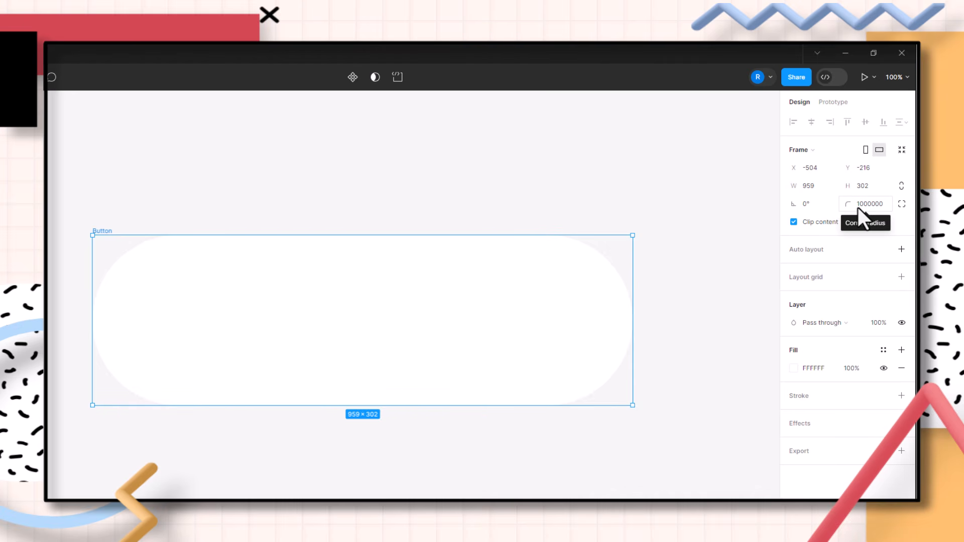
Set the Button frame's fill colour to purple 8F3AE4 in the colour picker
{"action": "left_click", "coordinate": [522, 159]}
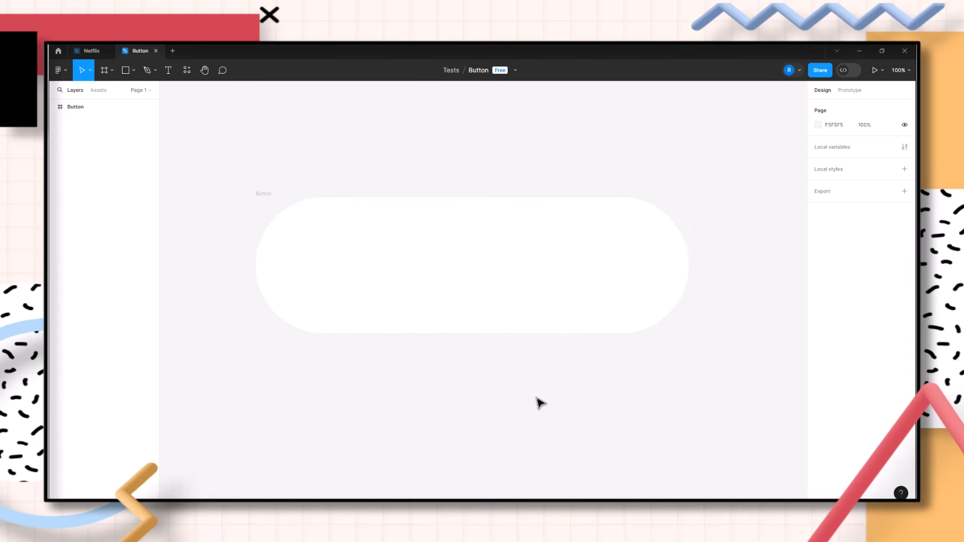
{"action": "left_click", "coordinate": [525, 302]}
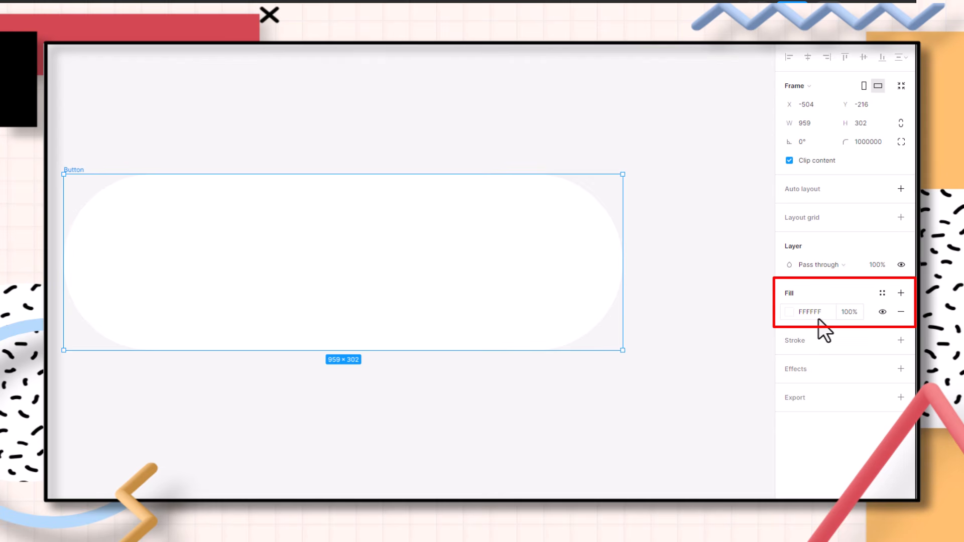
{"action": "left_click", "coordinate": [789, 308]}
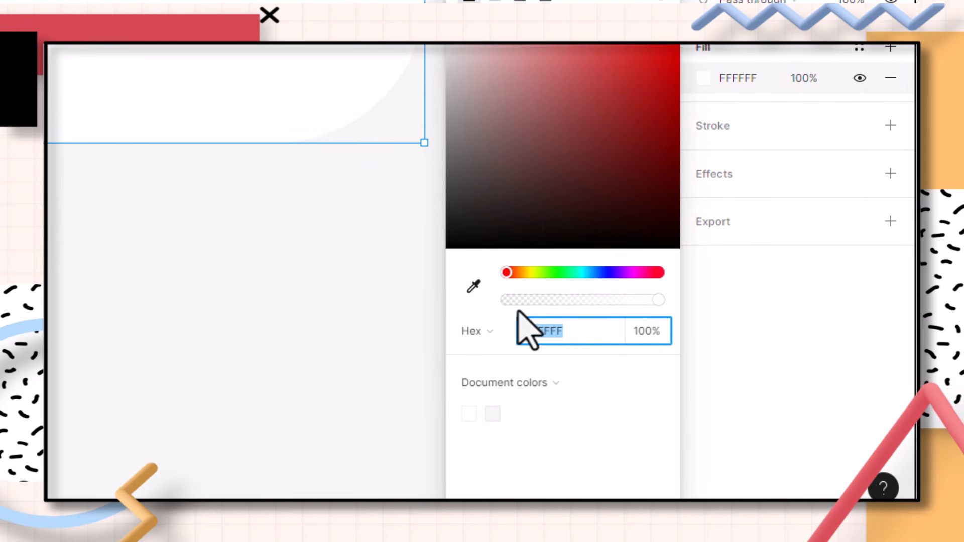
{"action": "left_click", "coordinate": [485, 330]}
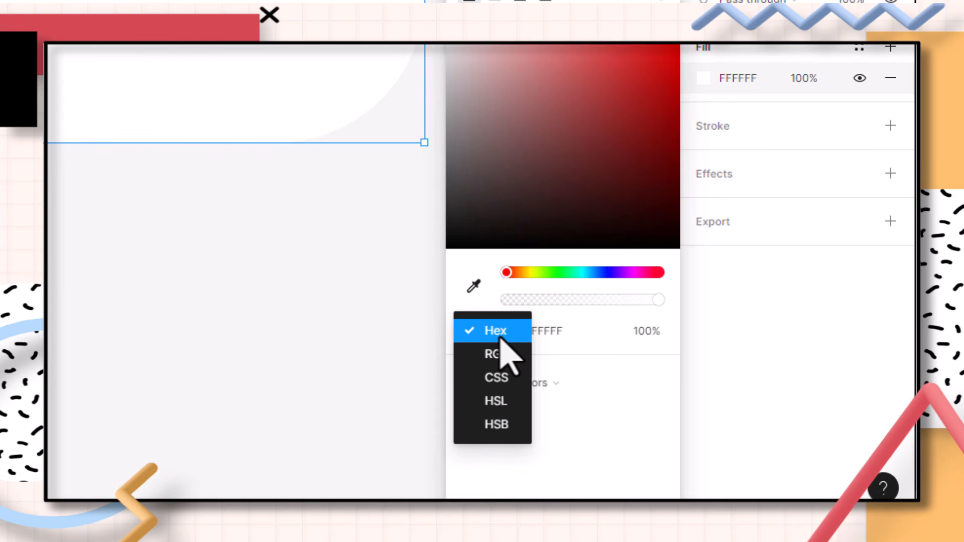
{"action": "left_click", "coordinate": [488, 292]}
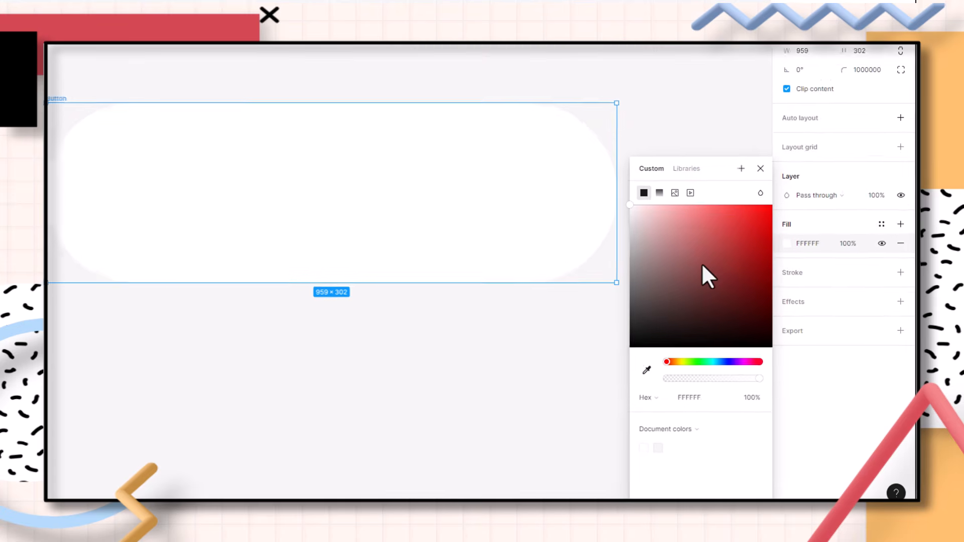
{"action": "left_click_drag", "start_coordinate": [683, 225], "coordinate": [716, 252]}
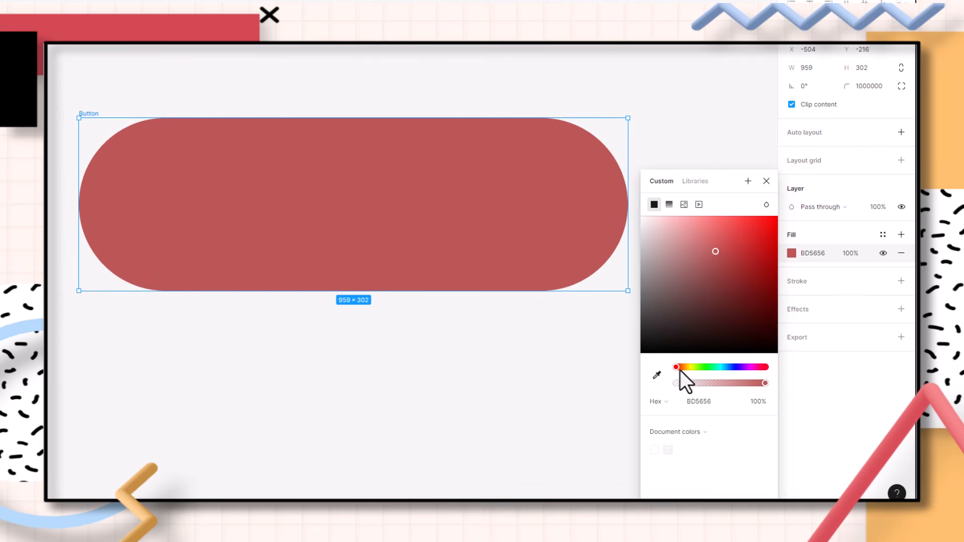
{"action": "left_click_drag", "start_coordinate": [680, 368], "coordinate": [737, 371]}
{"action": "left_click_drag", "start_coordinate": [722, 253], "coordinate": [742, 234]}
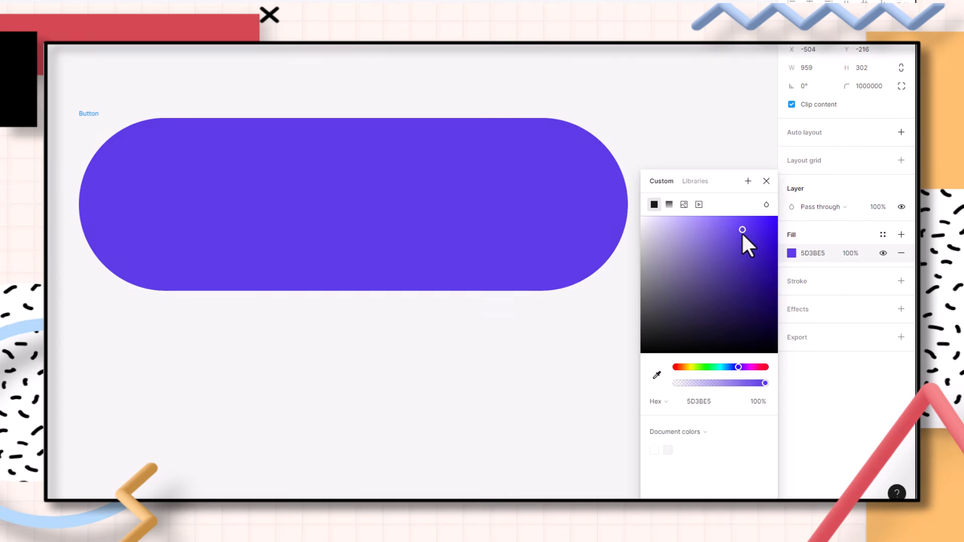
{"action": "left_click_drag", "start_coordinate": [745, 365], "coordinate": [743, 363]}
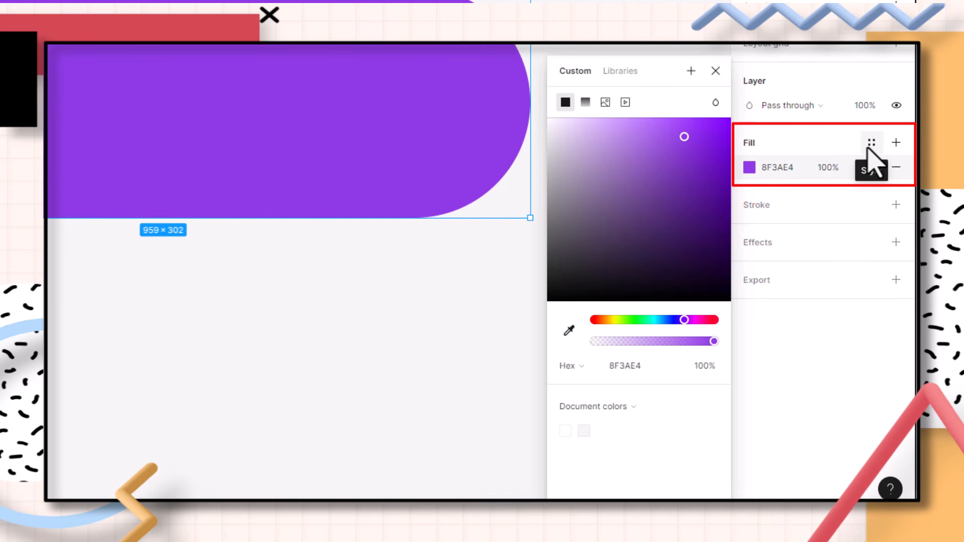
Create a colour style from the fill named Purple with the description Button
{"action": "left_click", "coordinate": [870, 146]}
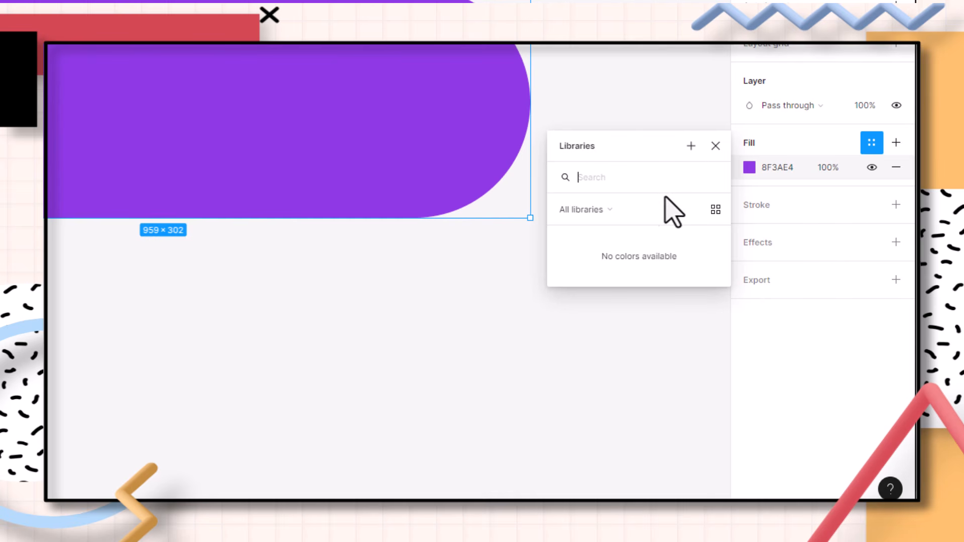
{"action": "left_click", "coordinate": [692, 150]}
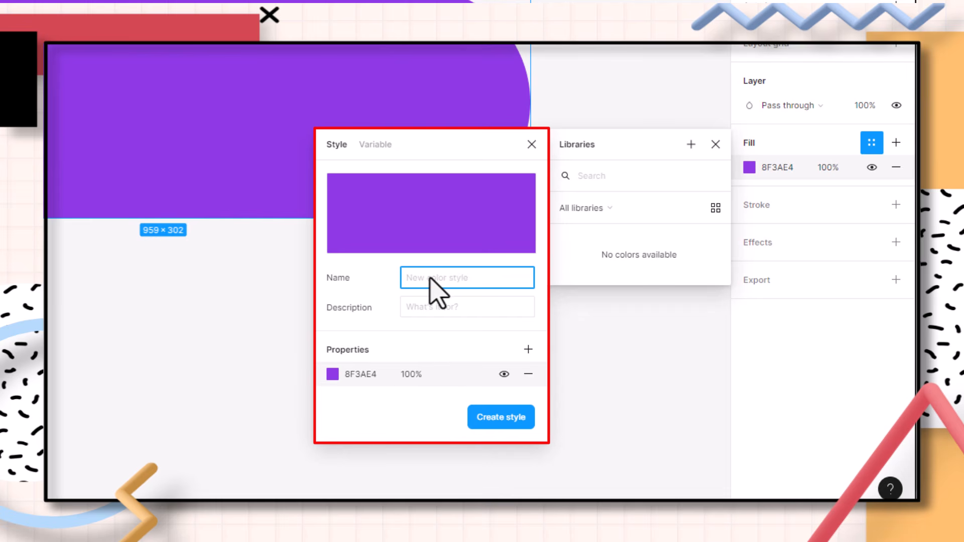
{"action": "type", "text": "Purple"}
{"action": "left_click", "coordinate": [449, 313]}
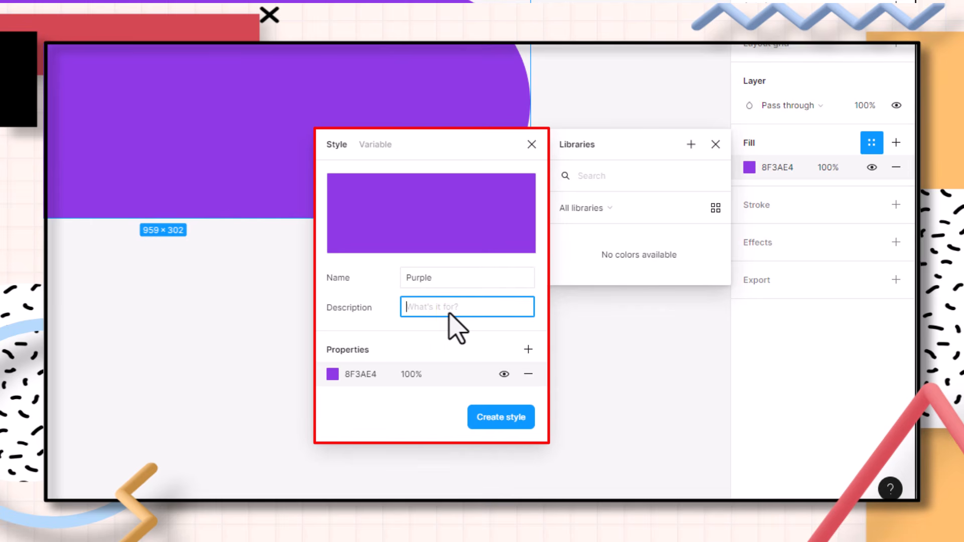
{"action": "type", "text": "Button"}
{"action": "left_click", "coordinate": [477, 417]}
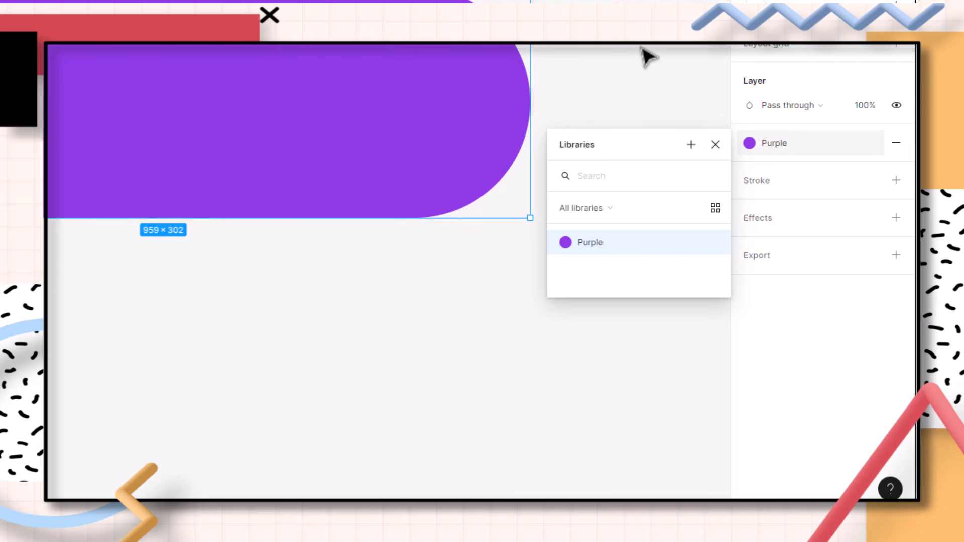
Draw a circle about 319 × 319 above the button and apply the Purple colour style to it
{"action": "left_click", "coordinate": [660, 125]}
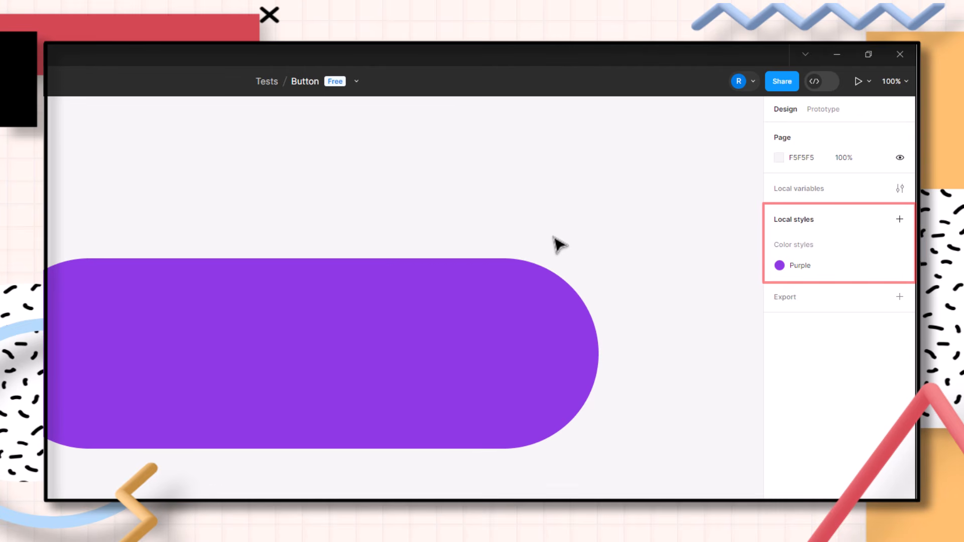
{"action": "key", "text": "space"}
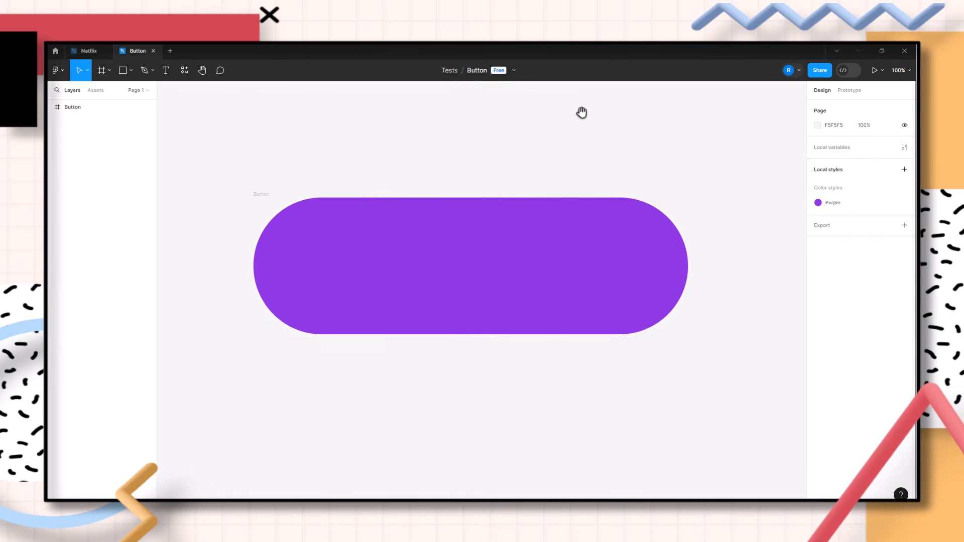
{"action": "left_click_drag", "start_coordinate": [587, 104], "coordinate": [603, 252]}
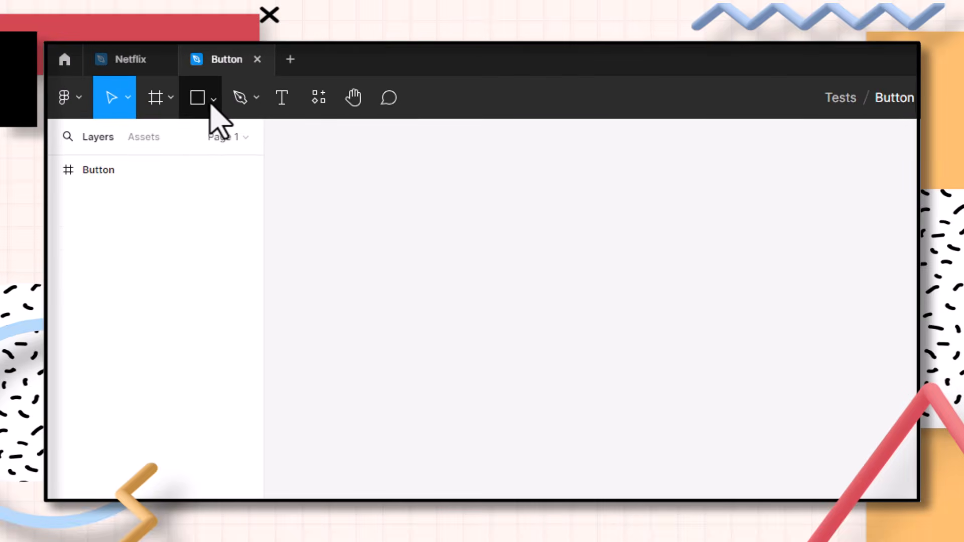
{"action": "left_click", "coordinate": [211, 102]}
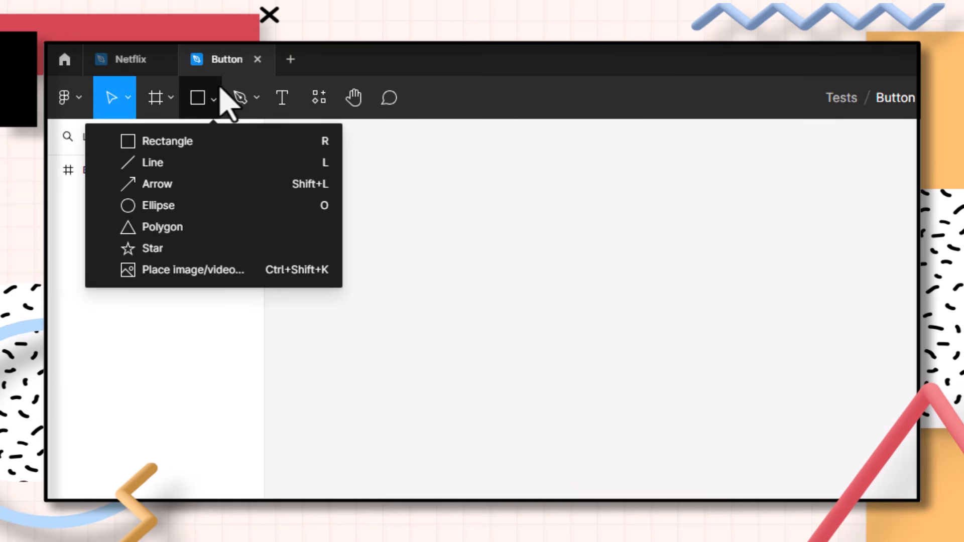
{"action": "left_click", "coordinate": [199, 207]}
{"action": "left_click_drag", "start_coordinate": [491, 132], "coordinate": [539, 181]}
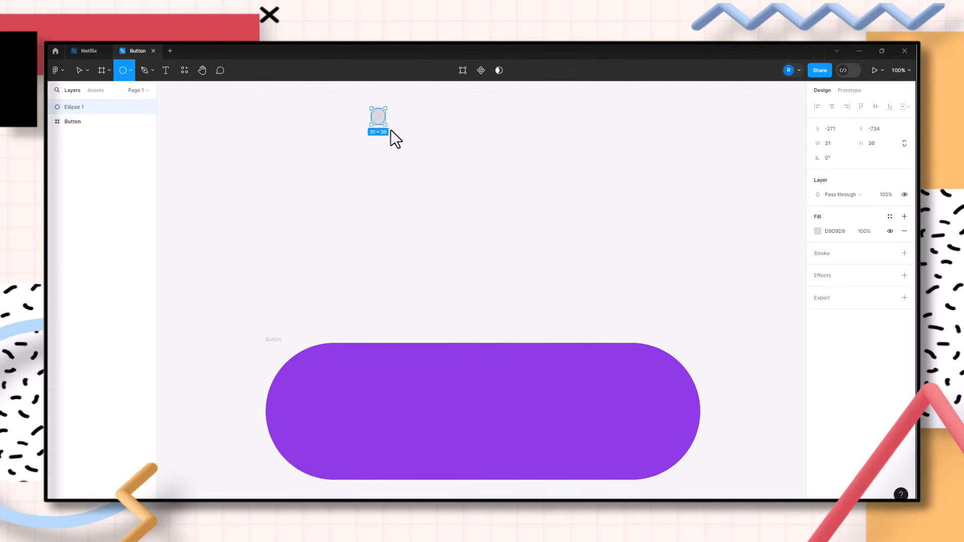
{"action": "left_click_drag", "start_coordinate": [407, 144], "coordinate": [511, 254]}
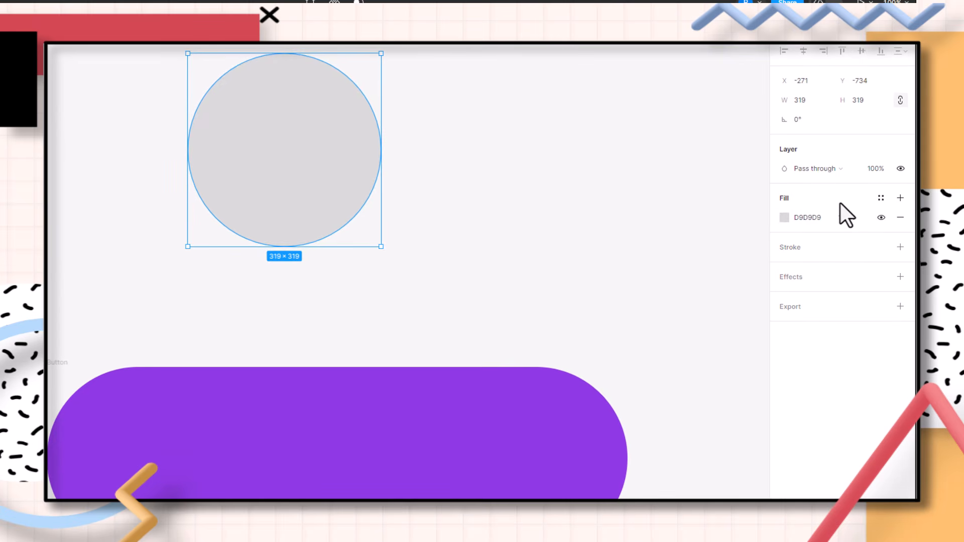
{"action": "left_click", "coordinate": [881, 198]}
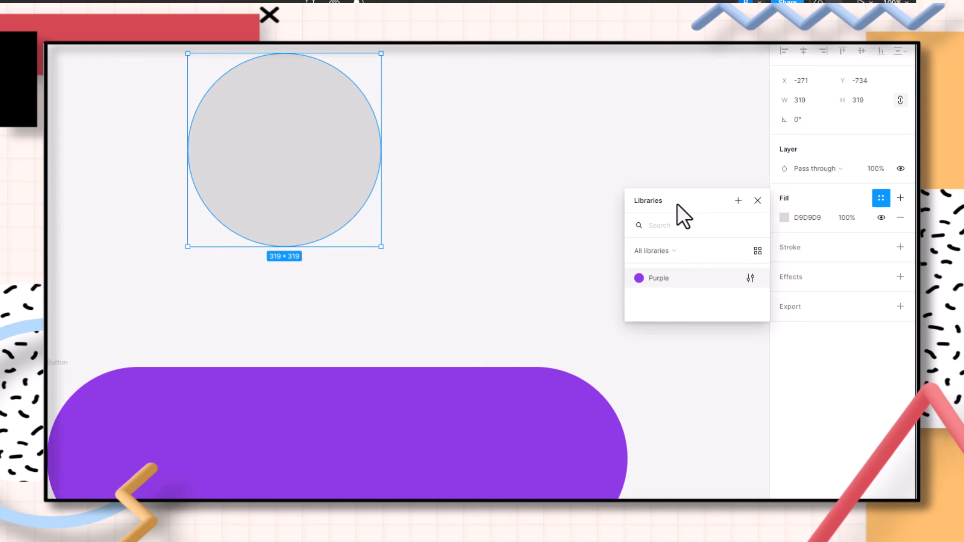
{"action": "left_click", "coordinate": [661, 282]}
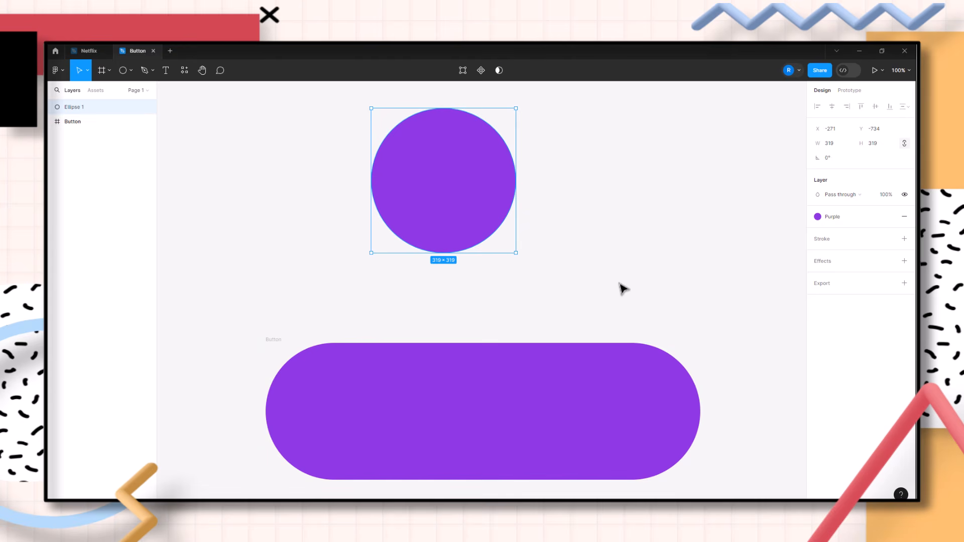
Edit the Purple colour style, sweeping its hue through other colours and settling on purple 993AE4
{"action": "left_click", "coordinate": [620, 299]}
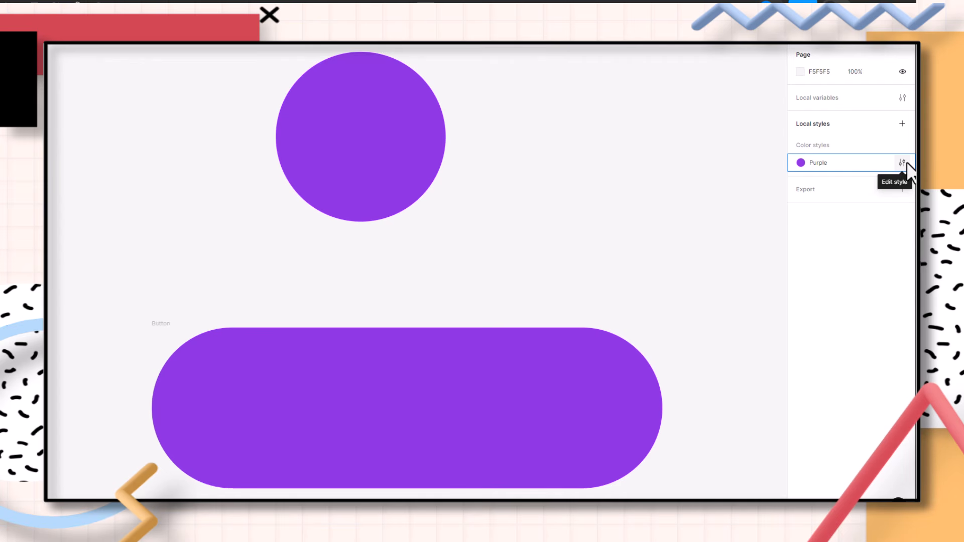
{"action": "left_click", "coordinate": [906, 161]}
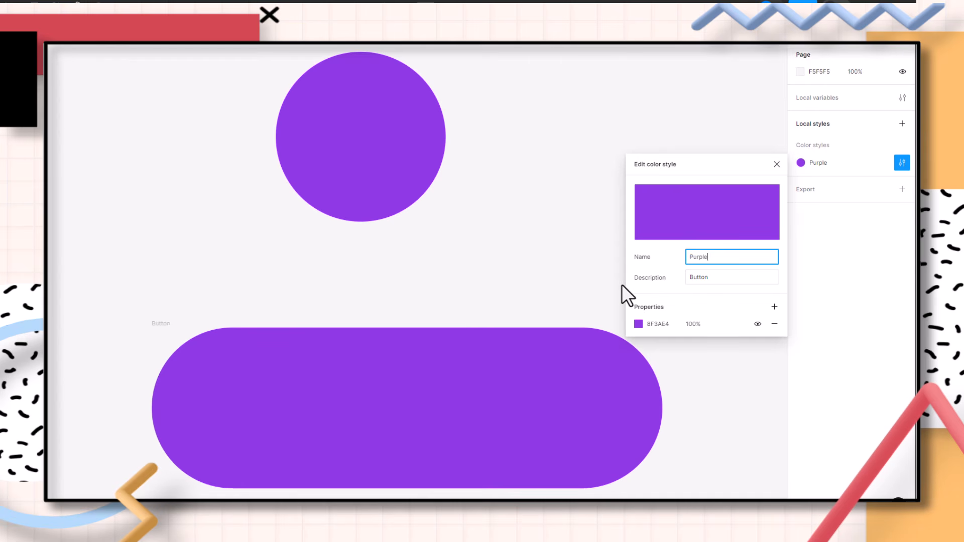
{"action": "left_click", "coordinate": [638, 324]}
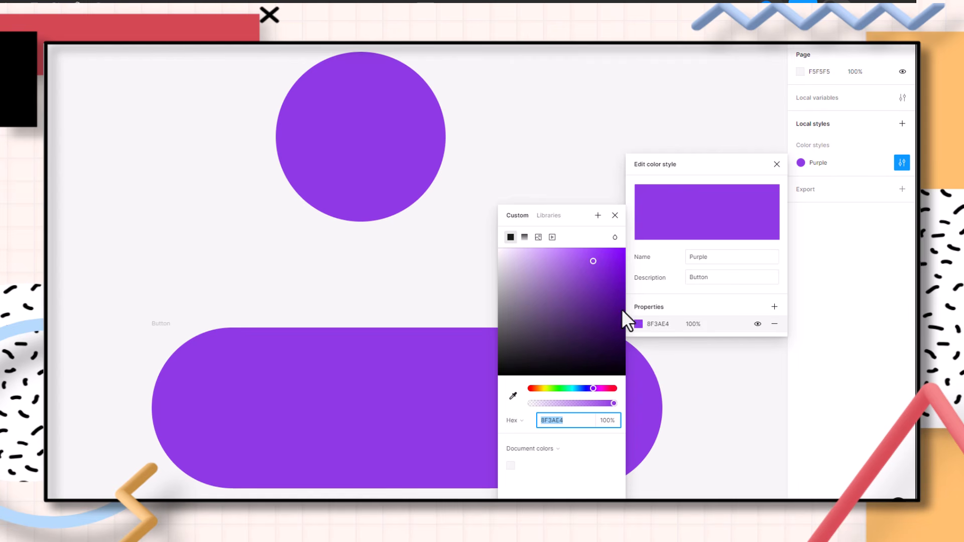
{"action": "left_click_drag", "start_coordinate": [594, 389], "coordinate": [570, 393]}
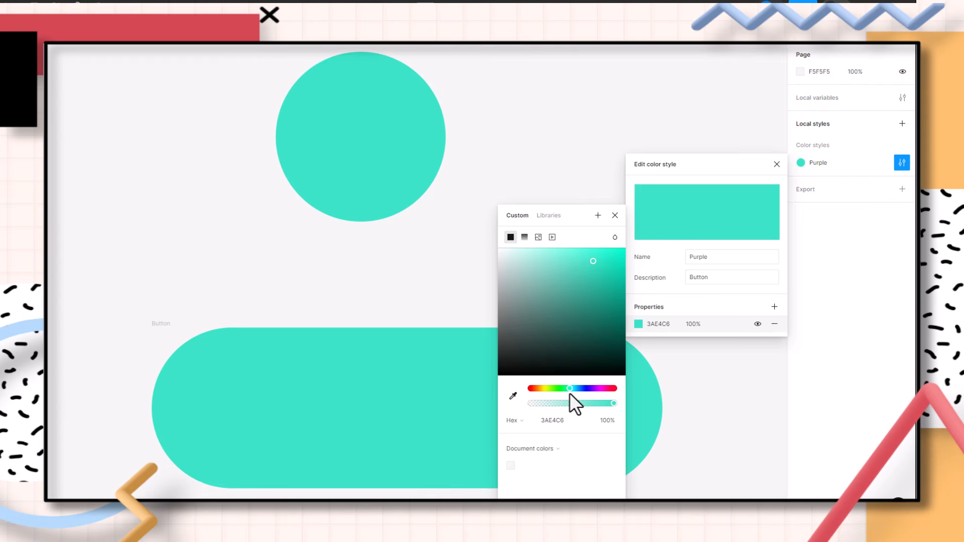
{"action": "left_click_drag", "start_coordinate": [570, 392], "coordinate": [532, 390]}
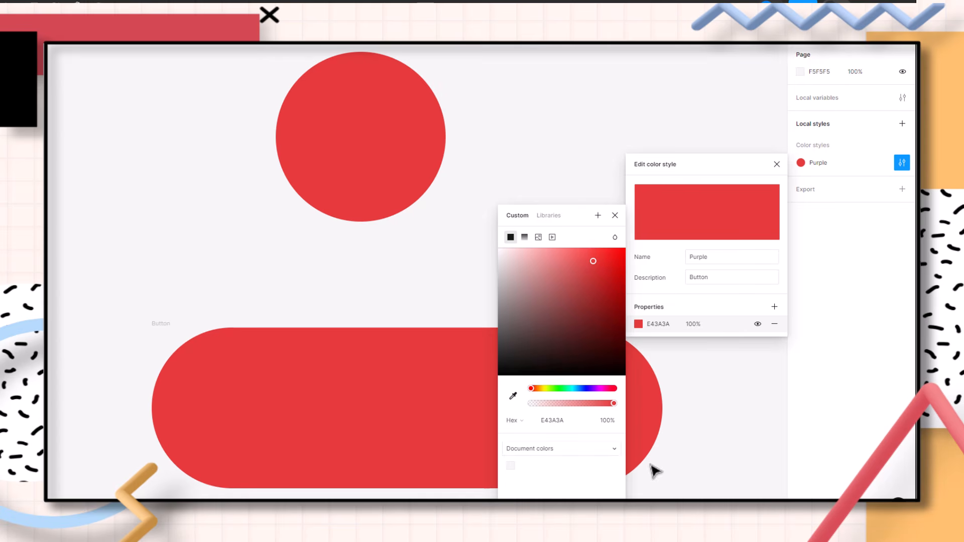
{"action": "left_click", "coordinate": [544, 388]}
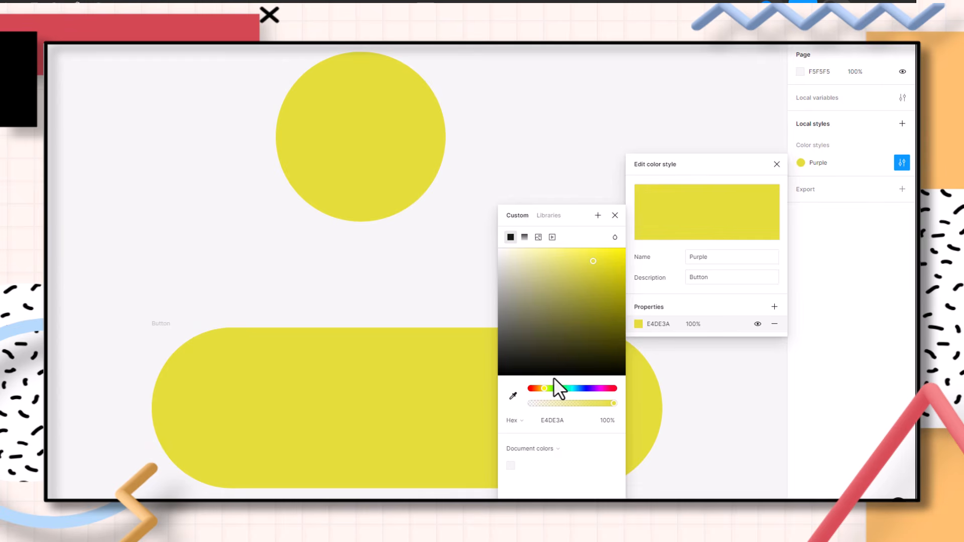
{"action": "left_click_drag", "start_coordinate": [548, 389], "coordinate": [595, 388]}
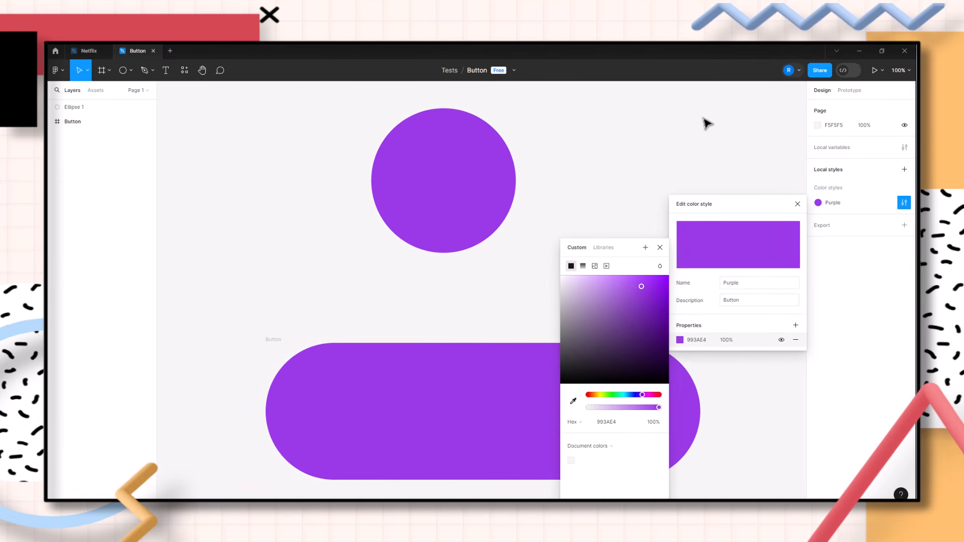
{"action": "left_click", "coordinate": [707, 123]}
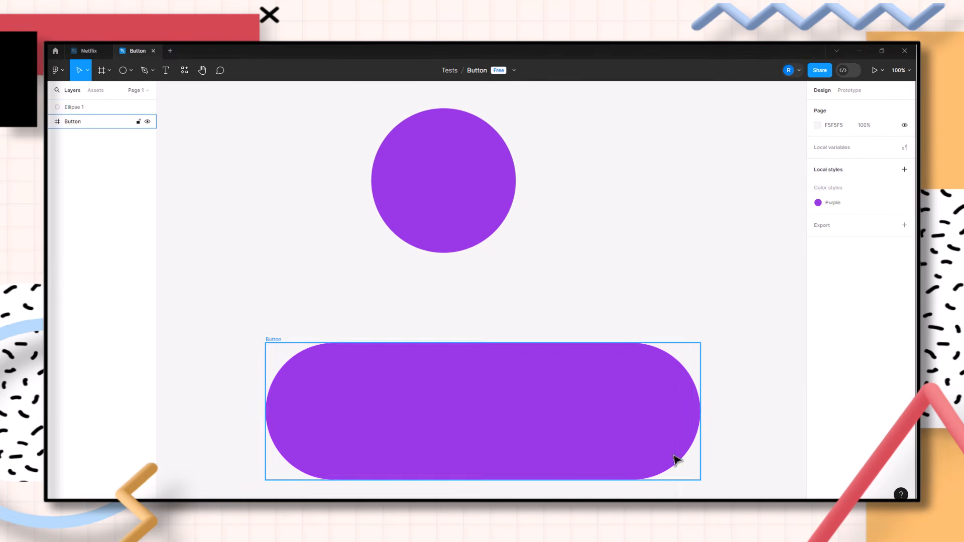
Delete the circle above the button
{"action": "double_click", "coordinate": [459, 207]}
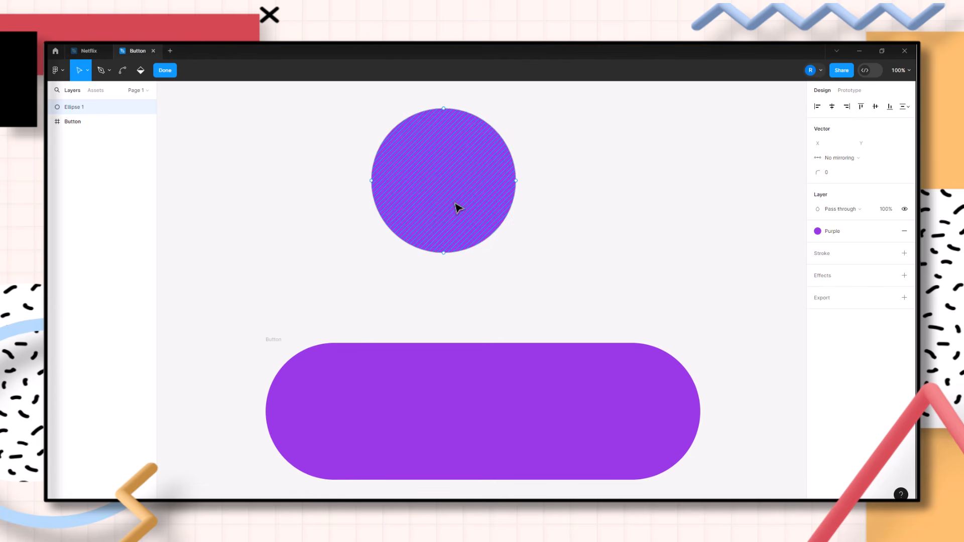
{"action": "key", "text": "Escape"}
{"action": "key", "text": "Delete"}
{"action": "left_click_drag", "start_coordinate": [638, 339], "coordinate": [632, 196]}
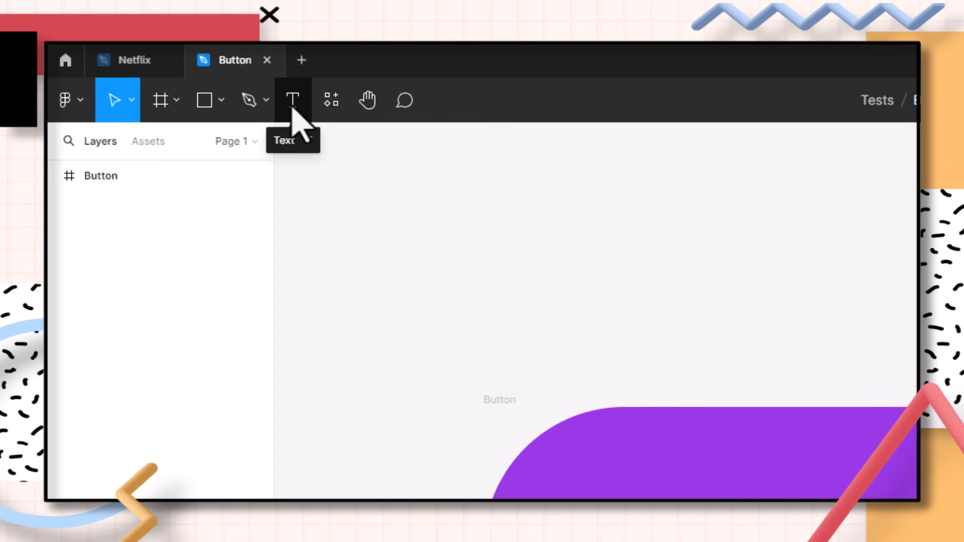
Add a text layer above the button reading "Click here!"
{"action": "left_click", "coordinate": [293, 105]}
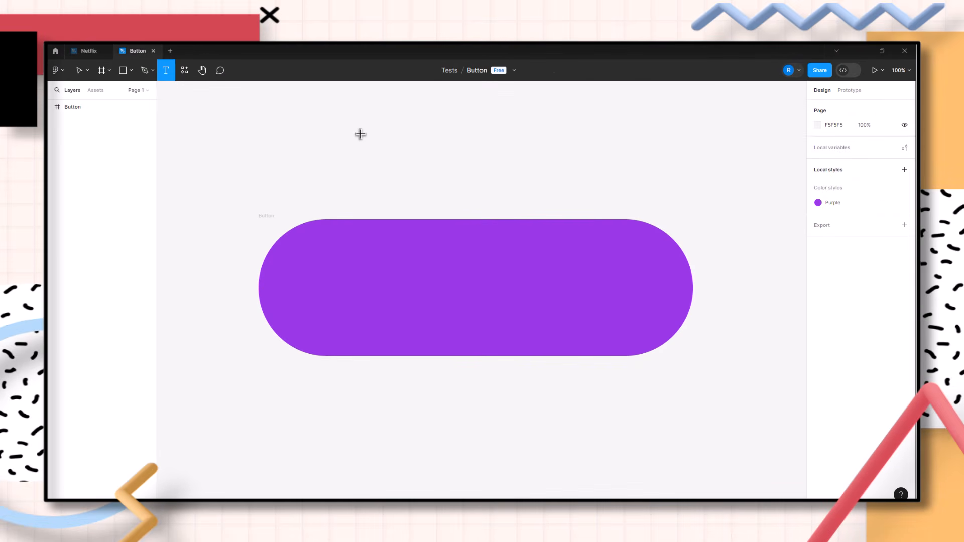
{"action": "left_click", "coordinate": [361, 134]}
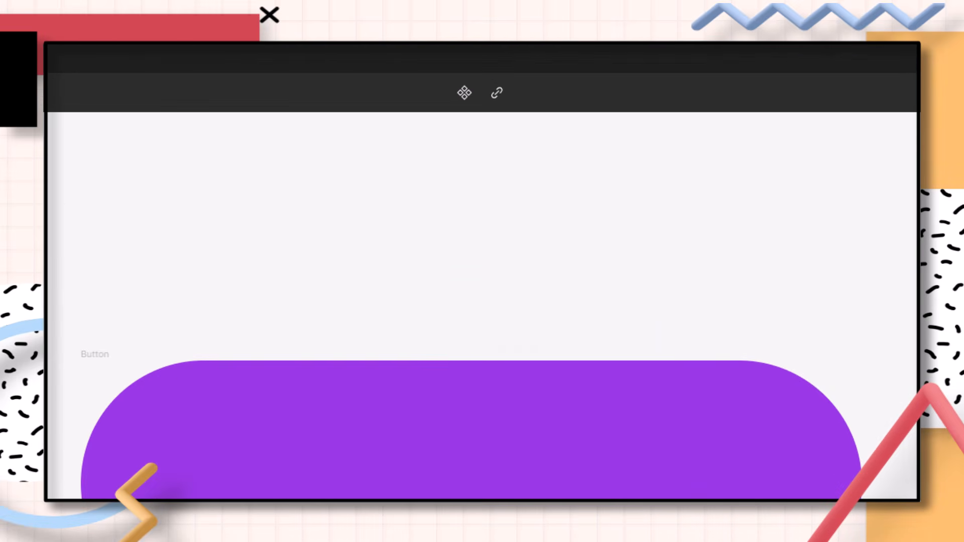
{"action": "type", "text": "Click here!"}
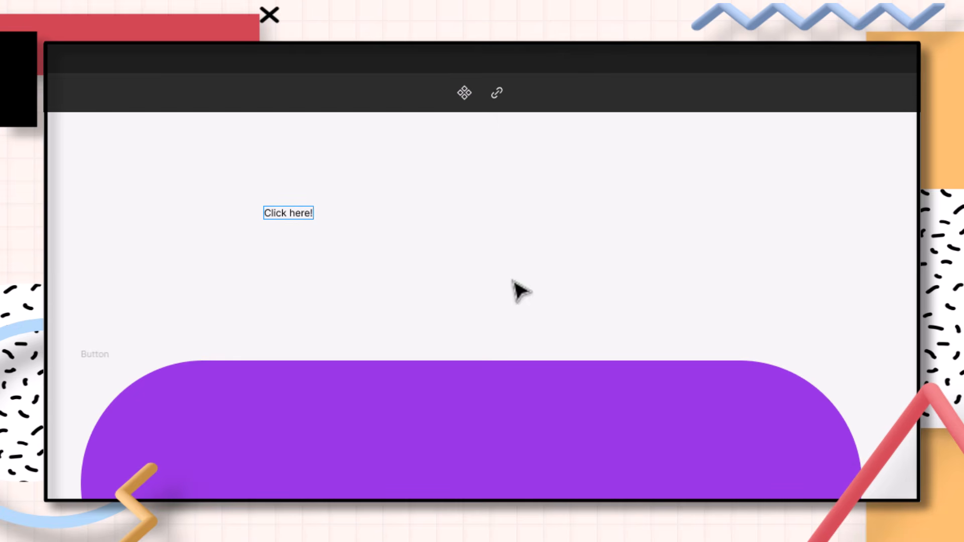
Set the text's font to Poppins Medium
{"action": "left_click_drag", "start_coordinate": [311, 212], "coordinate": [264, 213]}
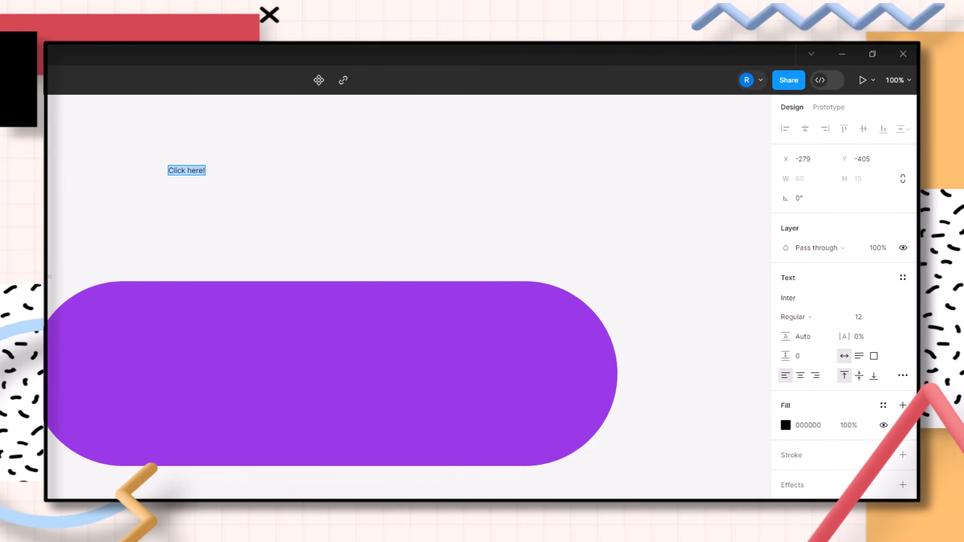
{"action": "left_click", "coordinate": [789, 298]}
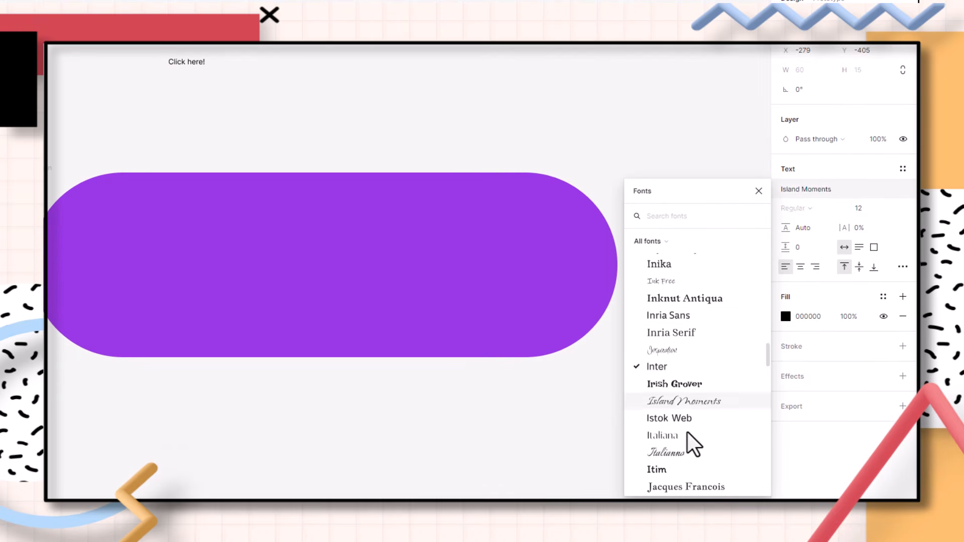
{"action": "left_click", "coordinate": [798, 208]}
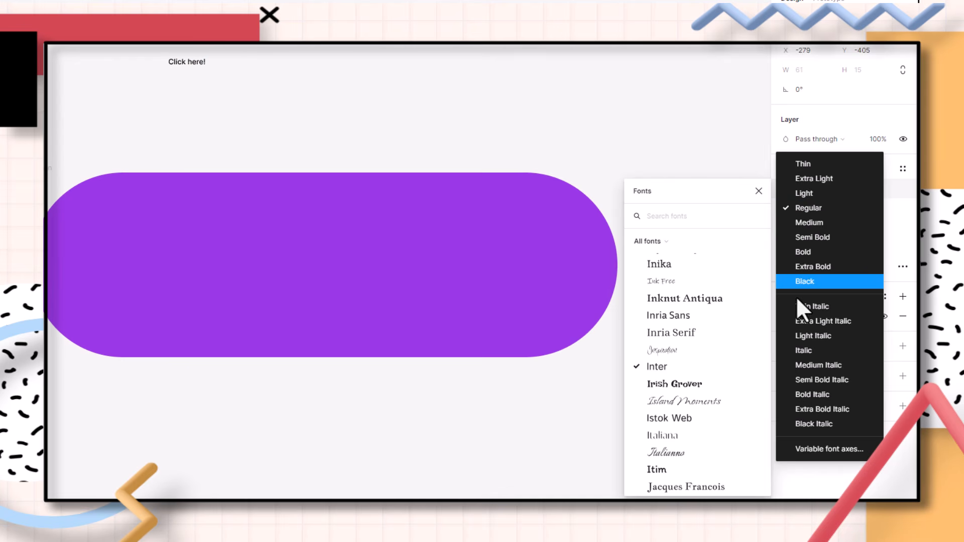
{"action": "left_click", "coordinate": [894, 163]}
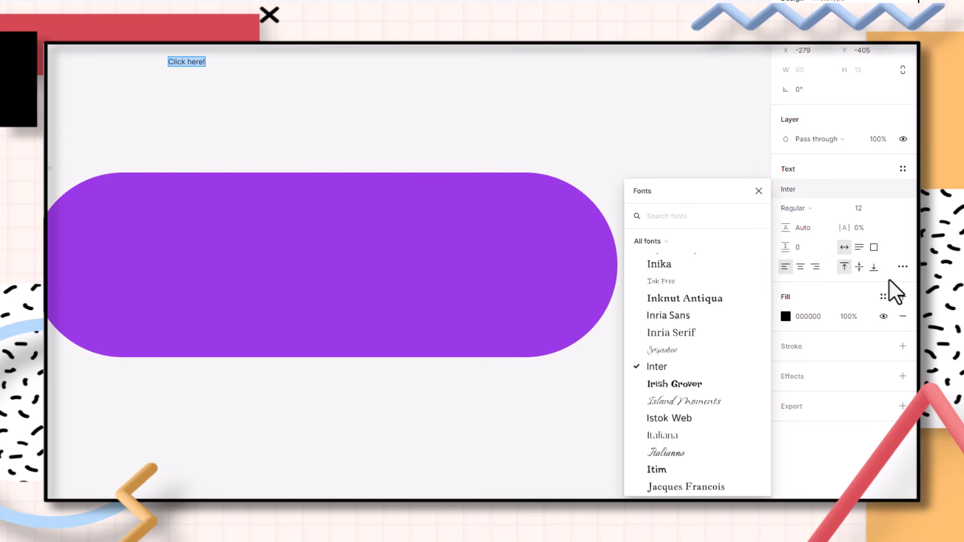
{"action": "key", "text": "Escape"}
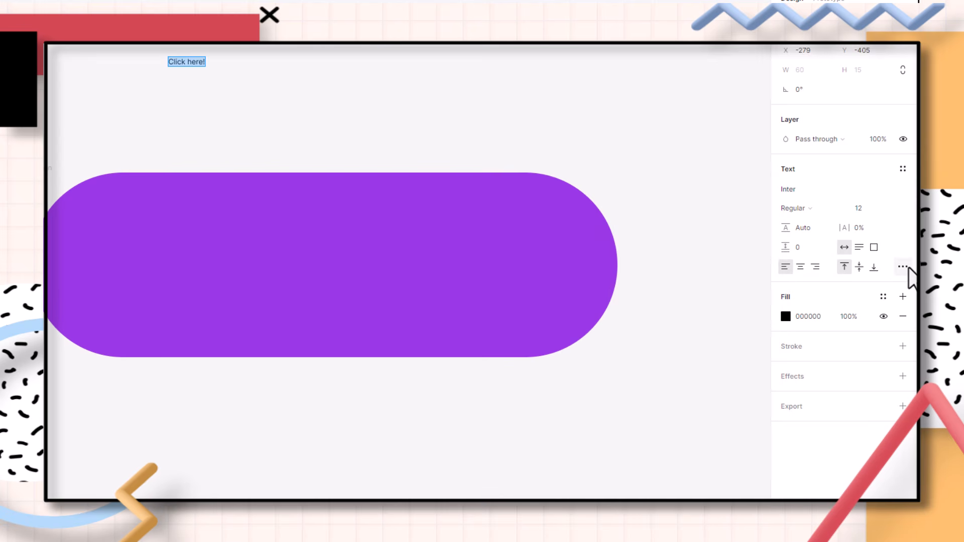
{"action": "left_click", "coordinate": [903, 267]}
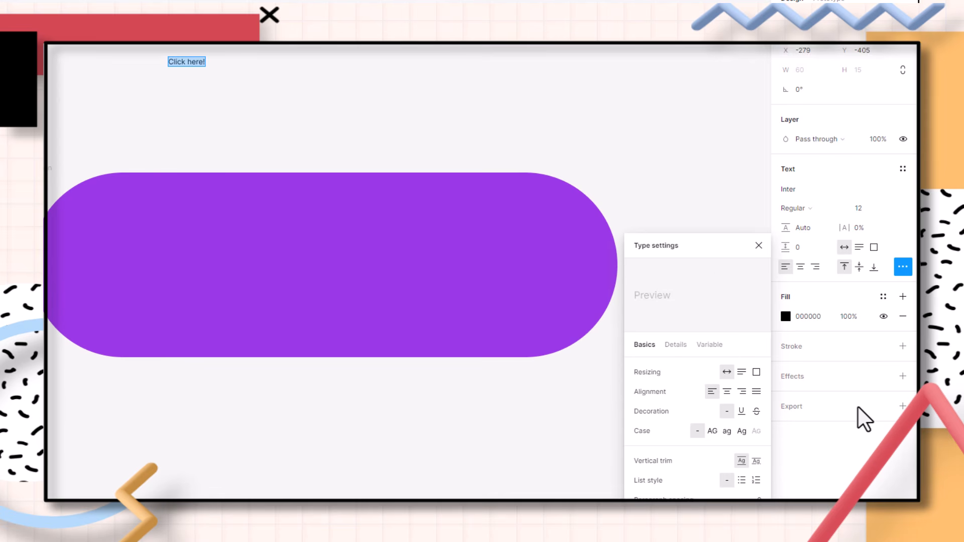
{"action": "left_click", "coordinate": [810, 193]}
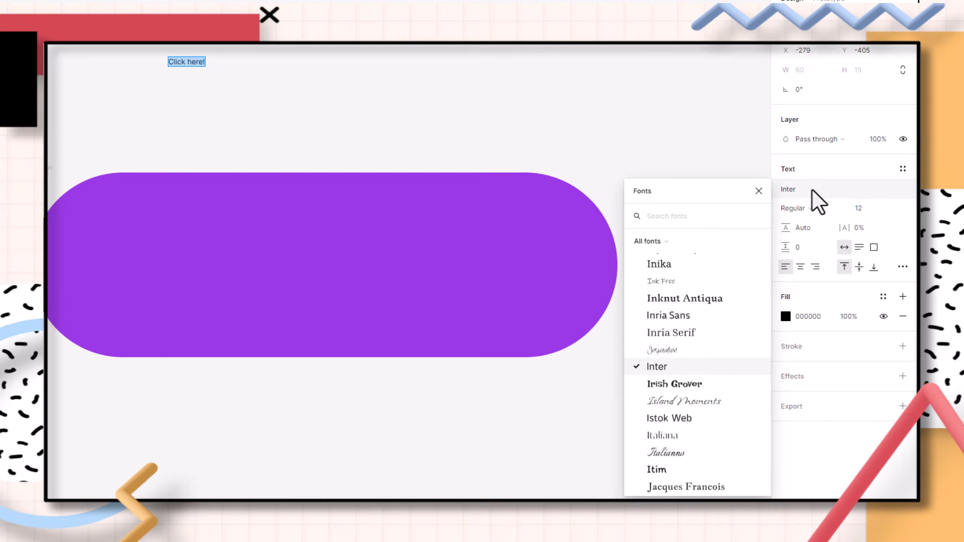
{"action": "type", "text": "popp"}
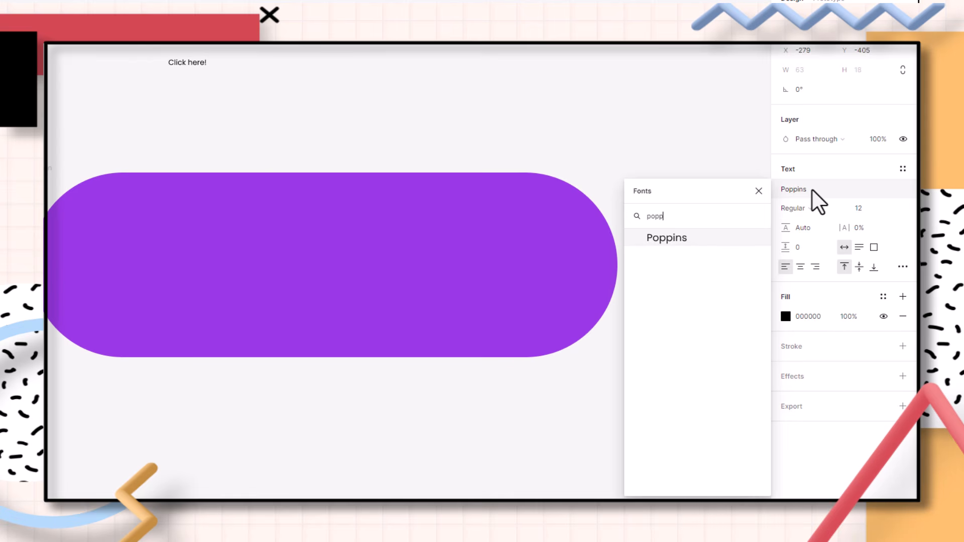
{"action": "key", "text": "Return"}
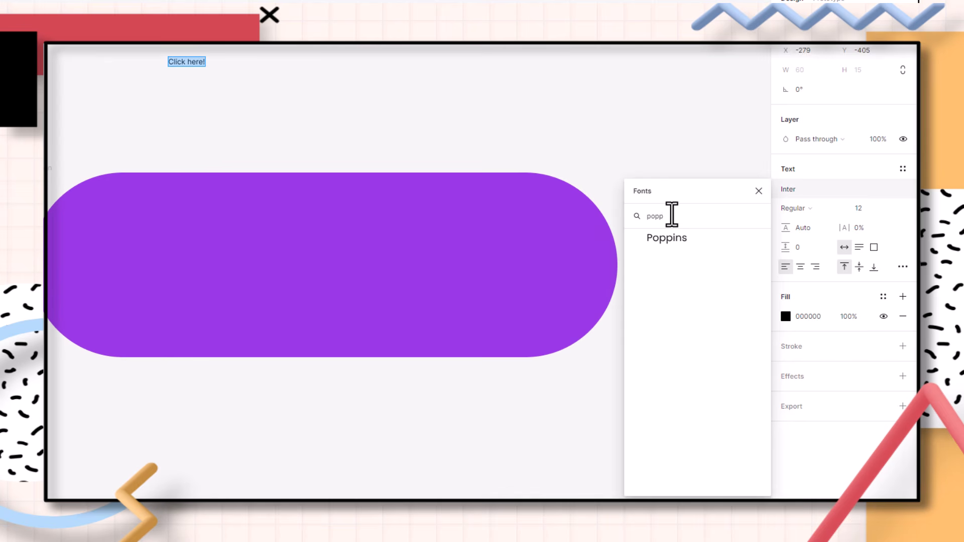
{"action": "left_click", "coordinate": [673, 247]}
{"action": "left_click", "coordinate": [788, 209]}
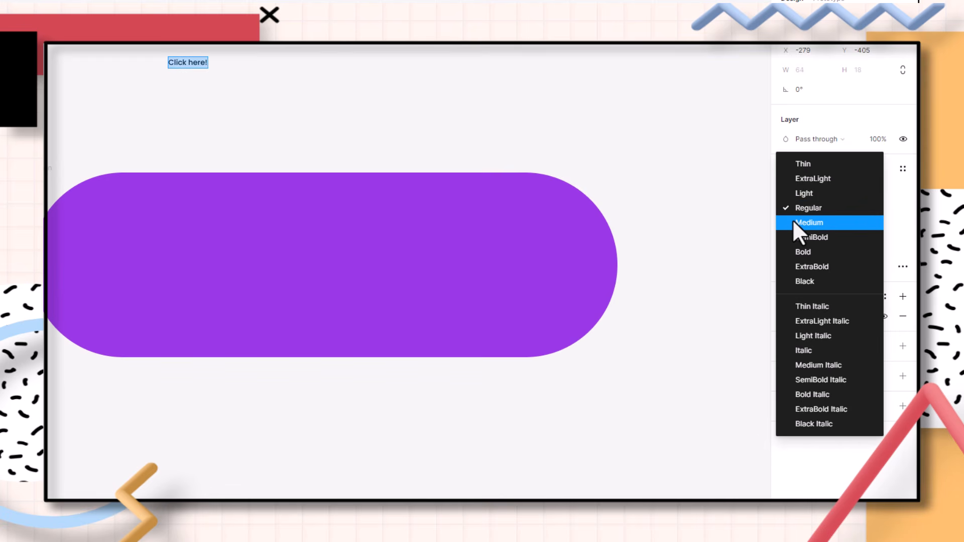
{"action": "left_click", "coordinate": [792, 221]}
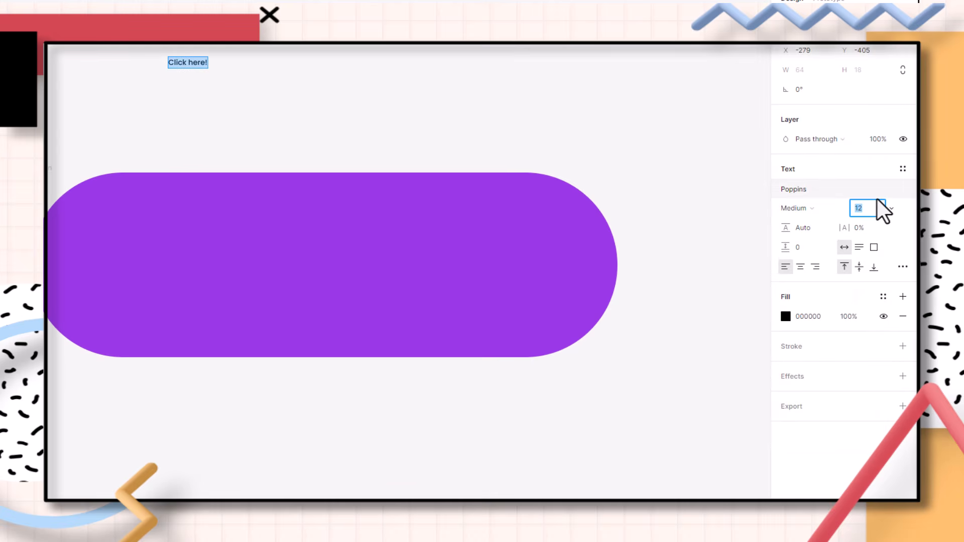
Set the text's font size to 55
{"action": "type", "text": "22"}
{"action": "key", "text": "Return"}
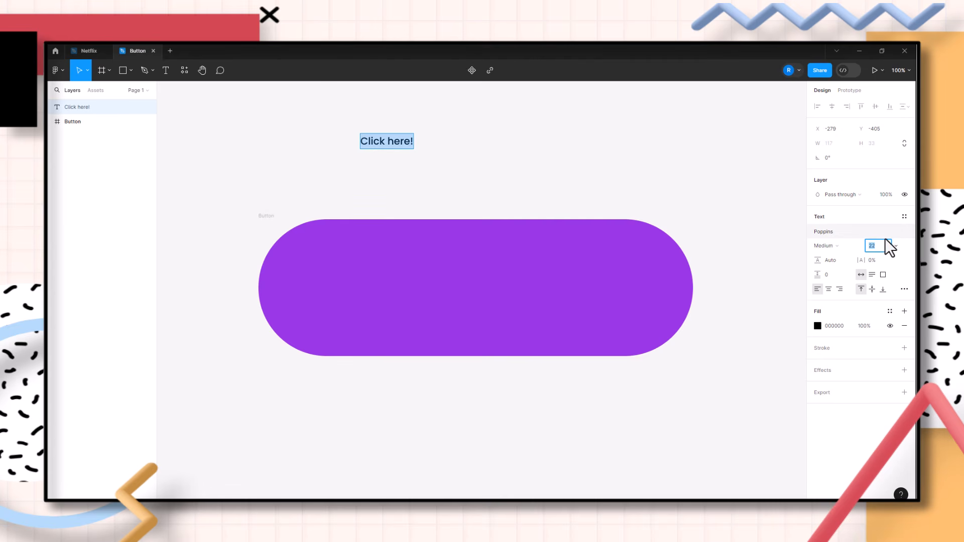
{"action": "type", "text": "32"}
{"action": "key", "text": "Return"}
{"action": "type", "text": "22"}
{"action": "key", "text": "Return"}
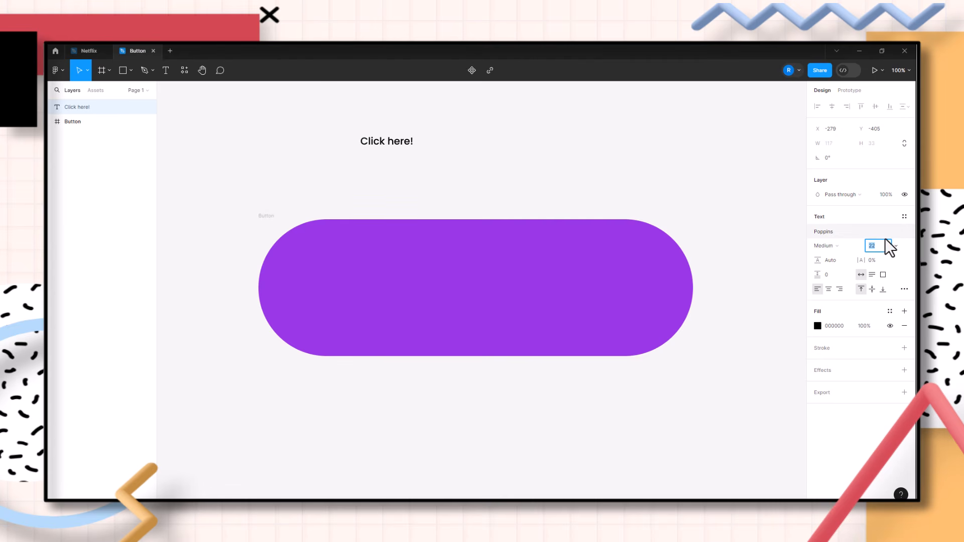
{"action": "type", "text": "24"}
{"action": "key", "text": "Return"}
{"action": "key", "text": "Up"}
{"action": "key", "text": "Up"}
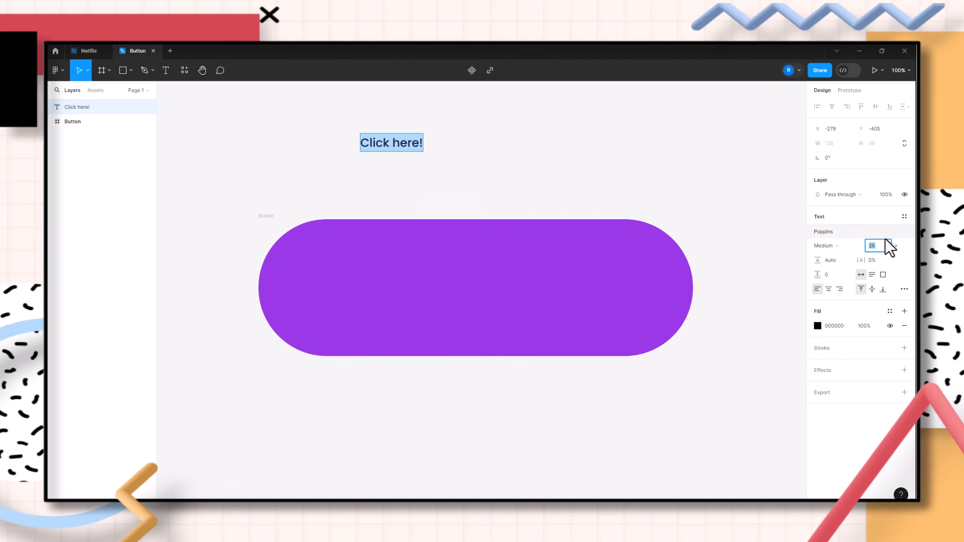
{"action": "key", "text": "shift+Up"}
{"action": "key", "text": "shift+Up"}
{"action": "key", "text": "shift+Up"}
{"action": "key", "text": "Down"}
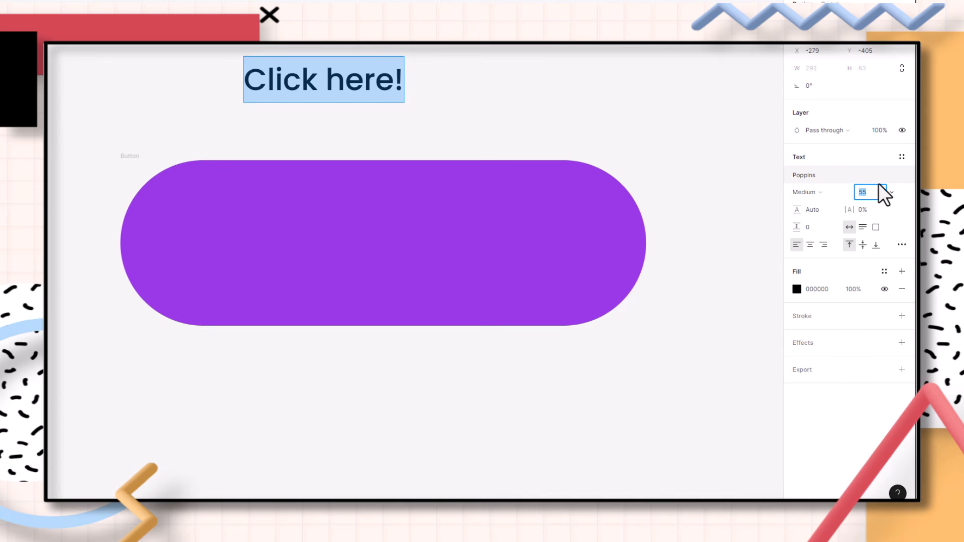
{"action": "key", "text": "Escape"}
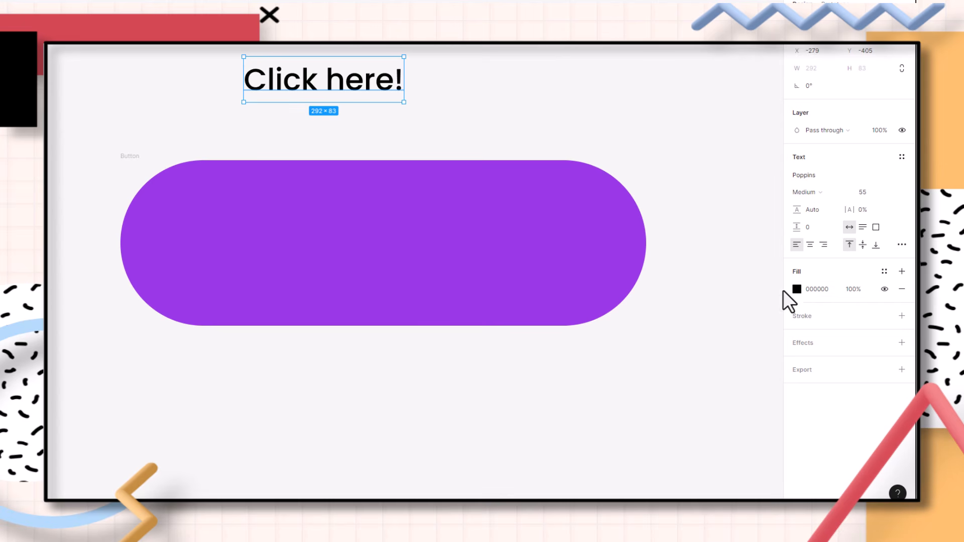
Set the text's fill colour to white FFFFFF
{"action": "left_click", "coordinate": [797, 290]}
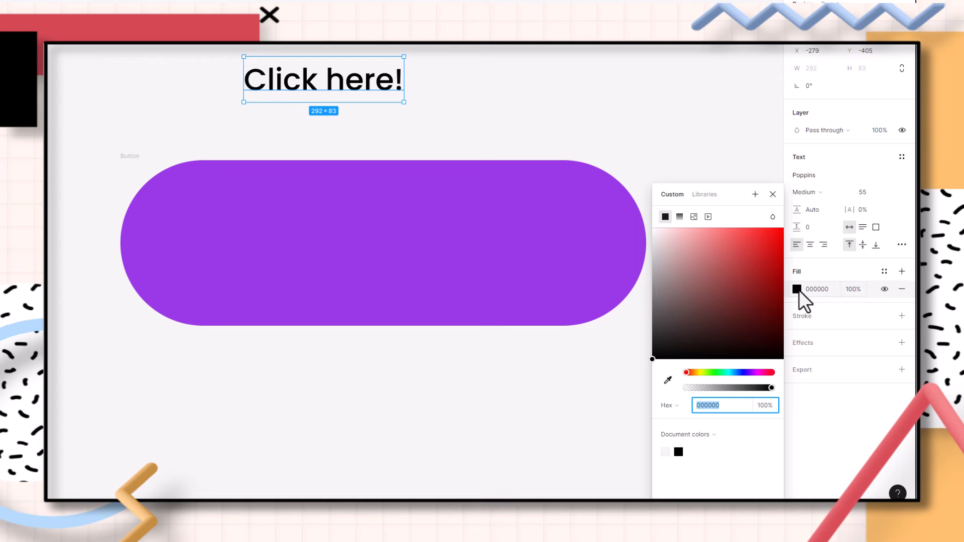
{"action": "left_click", "coordinate": [726, 274]}
{"action": "mouse_move", "coordinate": [713, 279]}
{"action": "left_mouse_down"}
{"action": "mouse_move", "coordinate": [725, 360]}
{"action": "mouse_move", "coordinate": [769, 241]}
{"action": "mouse_move", "coordinate": [682, 287]}
{"action": "mouse_move", "coordinate": [721, 332]}
{"action": "mouse_move", "coordinate": [686, 250]}
{"action": "mouse_move", "coordinate": [634, 228]}
{"action": "left_mouse_up"}
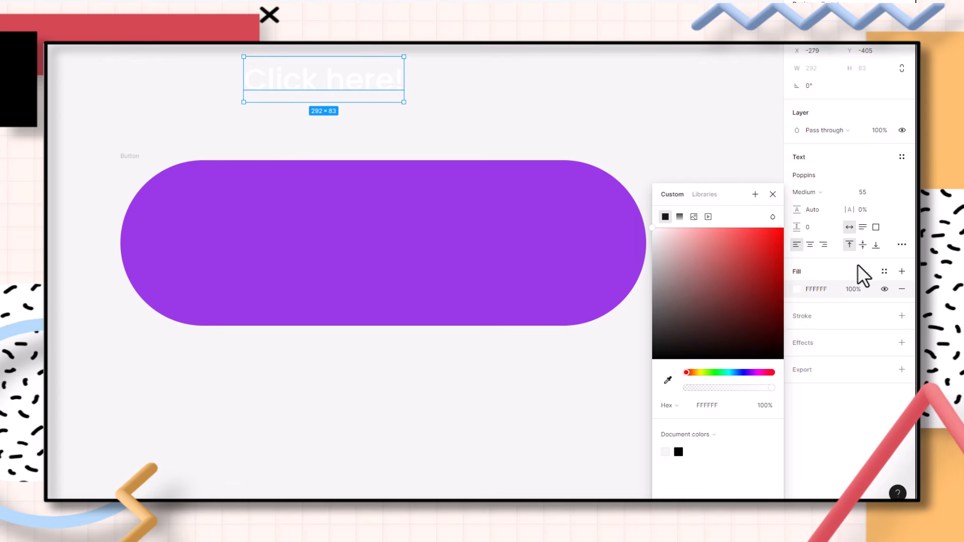
Create a colour style from the text fill named White with the description Text
{"action": "left_click", "coordinate": [885, 272]}
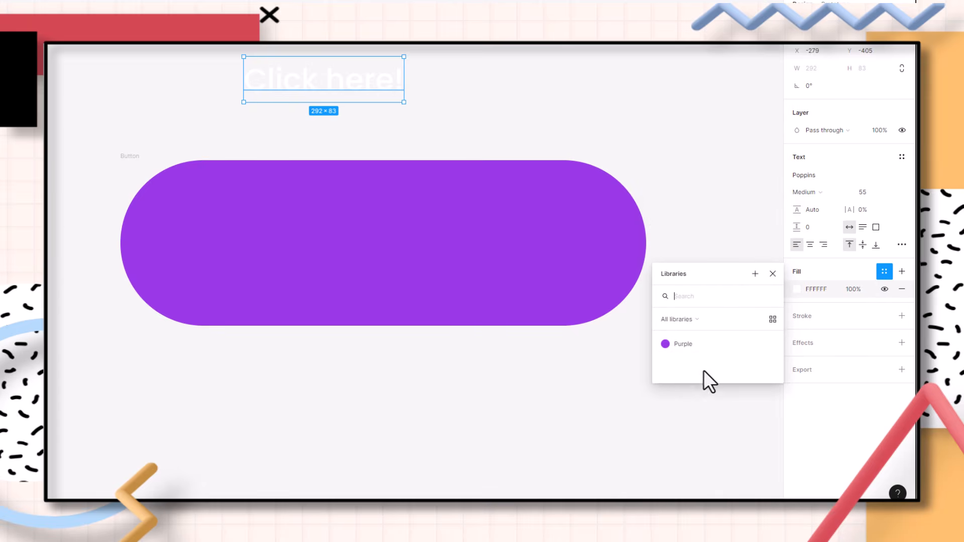
{"action": "left_click", "coordinate": [753, 274]}
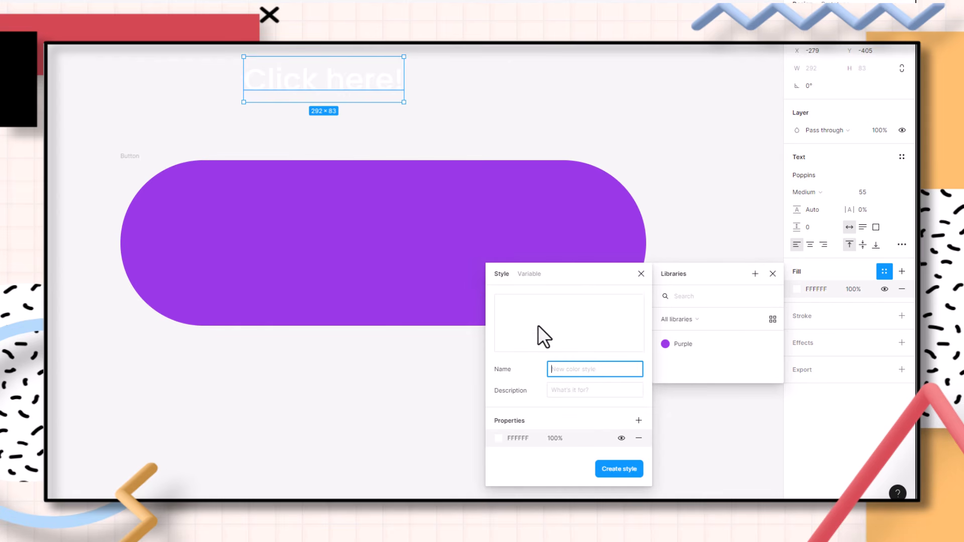
{"action": "left_click", "coordinate": [581, 388]}
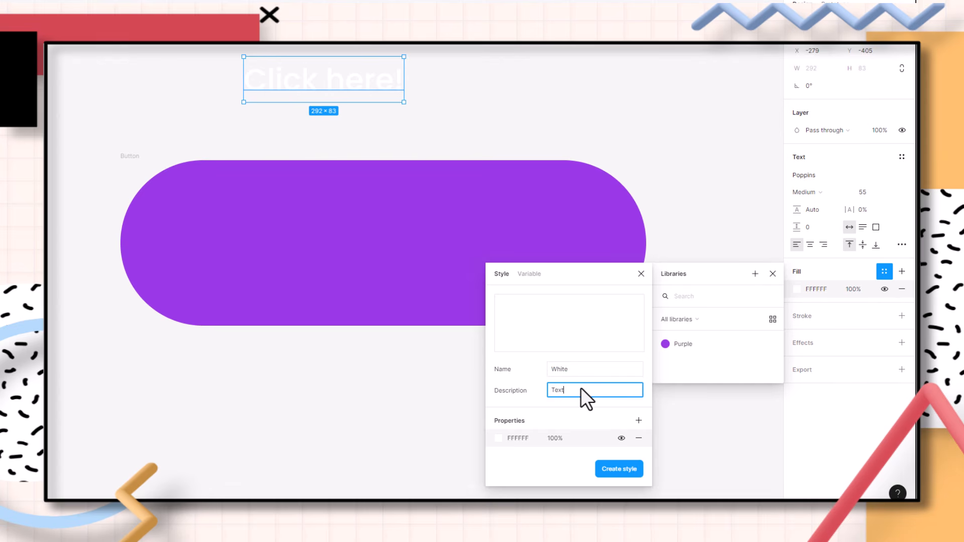
{"action": "left_click", "coordinate": [633, 474]}
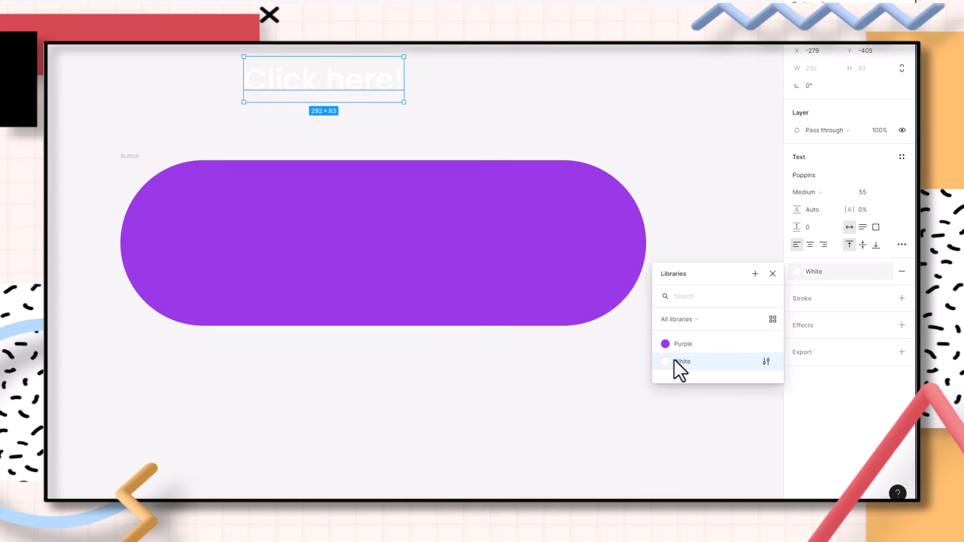
Add auto layout to the Button frame
{"action": "left_click", "coordinate": [571, 93]}
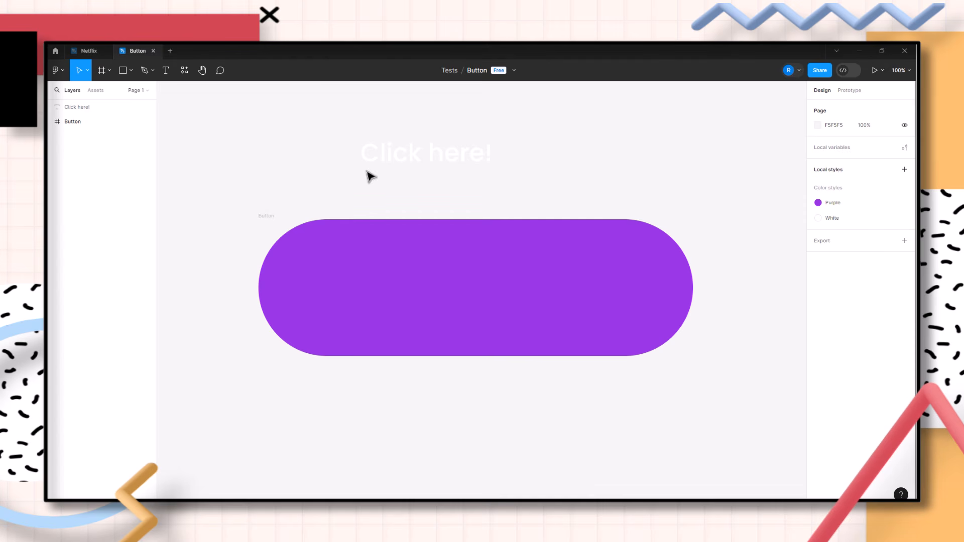
{"action": "left_click", "coordinate": [497, 278]}
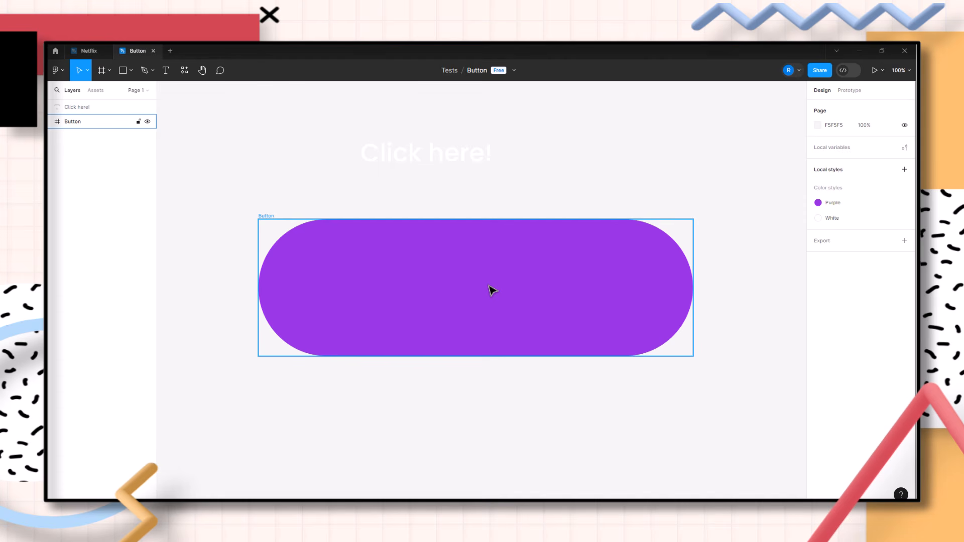
{"action": "left_click", "coordinate": [393, 249]}
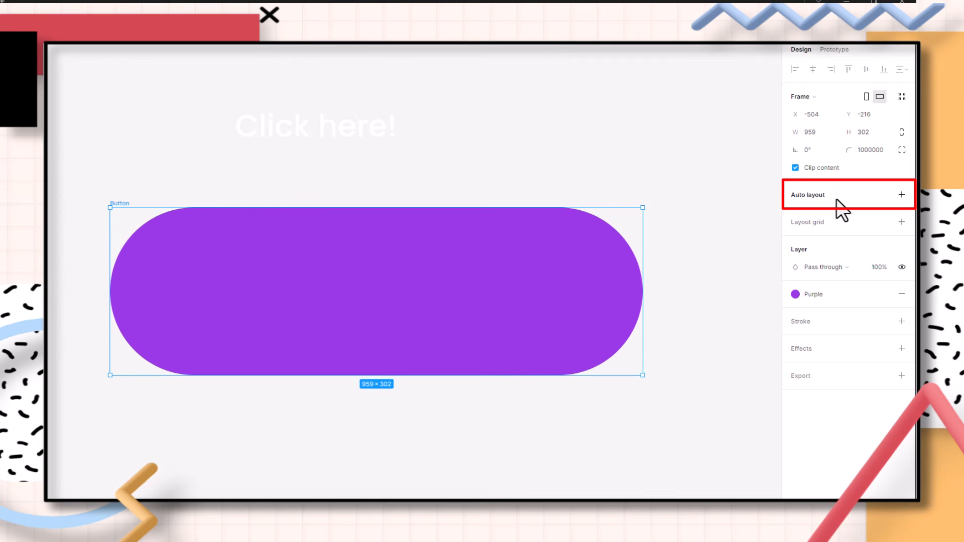
{"action": "key", "text": "shift+a"}
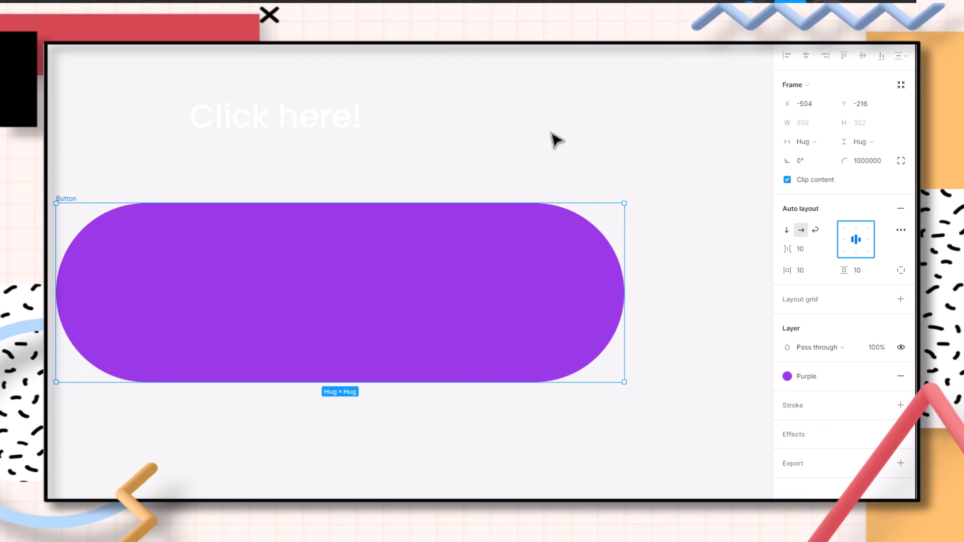
Move the Click here! text into the Button frame
{"action": "left_click", "coordinate": [316, 128]}
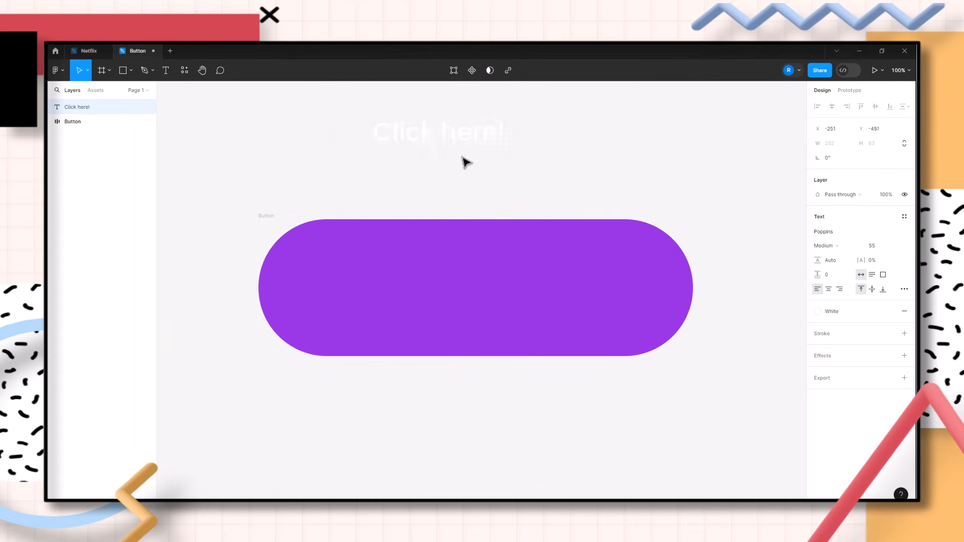
{"action": "left_click_drag", "start_coordinate": [466, 162], "coordinate": [589, 155]}
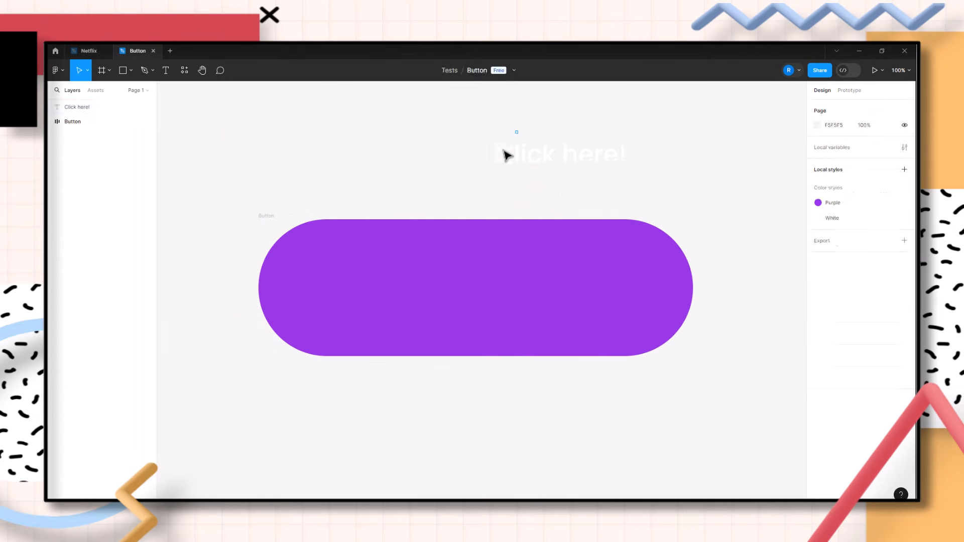
{"action": "left_click_drag", "start_coordinate": [545, 181], "coordinate": [319, 284]}
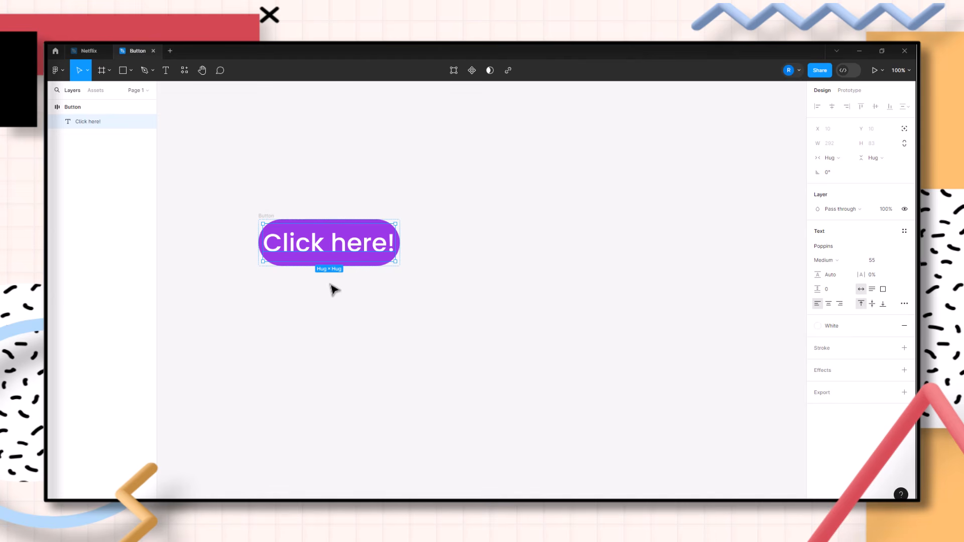
Set the button's auto layout horizontal padding to 75 and vertical padding to 20
{"action": "left_click", "coordinate": [327, 279]}
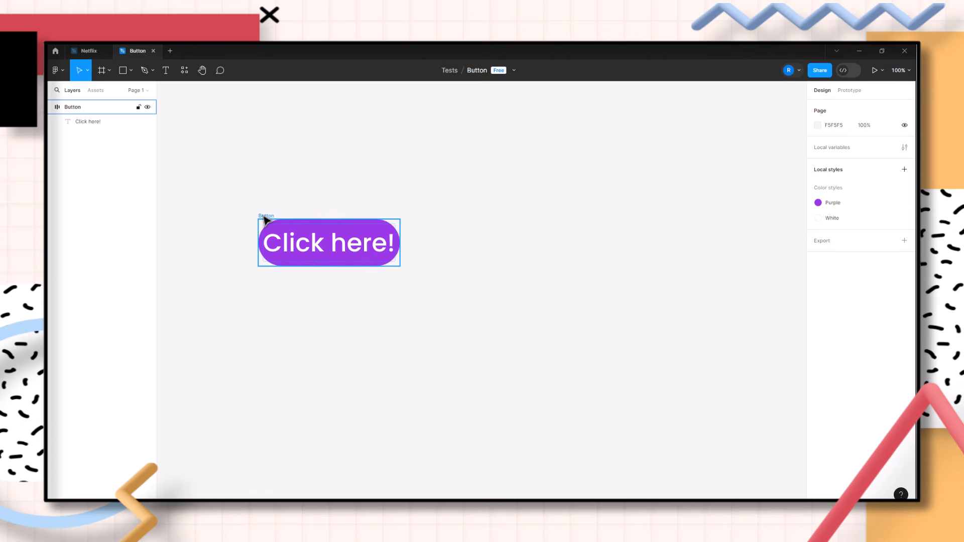
{"action": "left_click", "coordinate": [265, 220]}
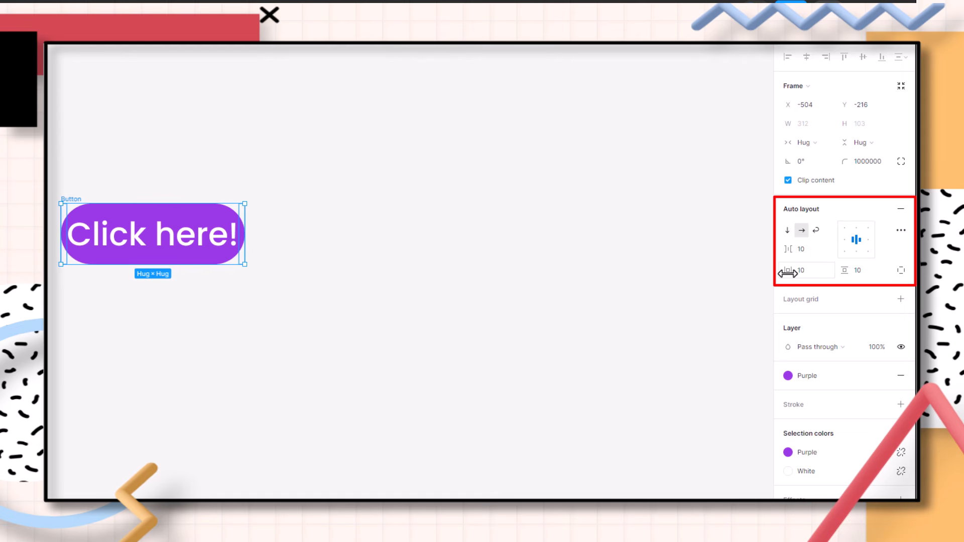
{"action": "left_click_drag", "start_coordinate": [788, 273], "coordinate": [866, 289]}
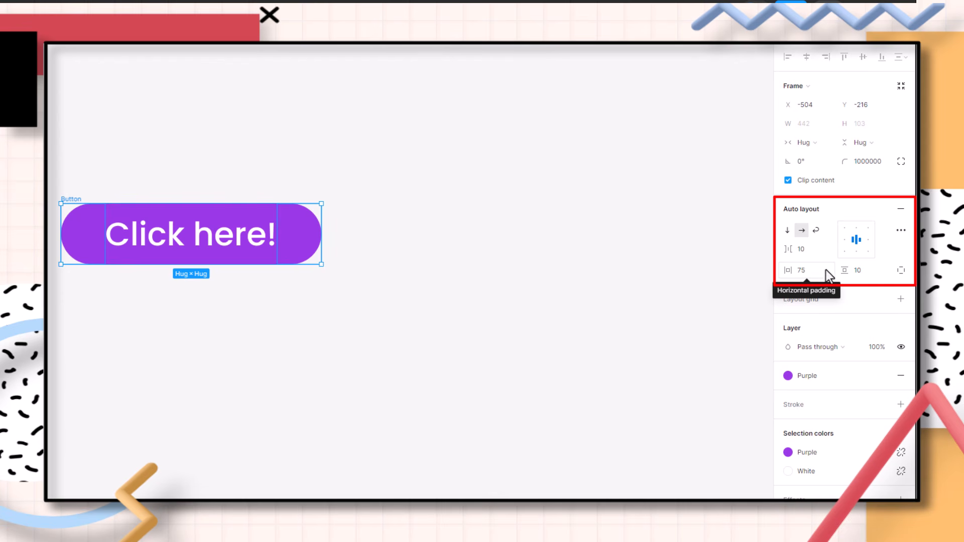
{"action": "left_click_drag", "start_coordinate": [845, 269], "coordinate": [857, 273]}
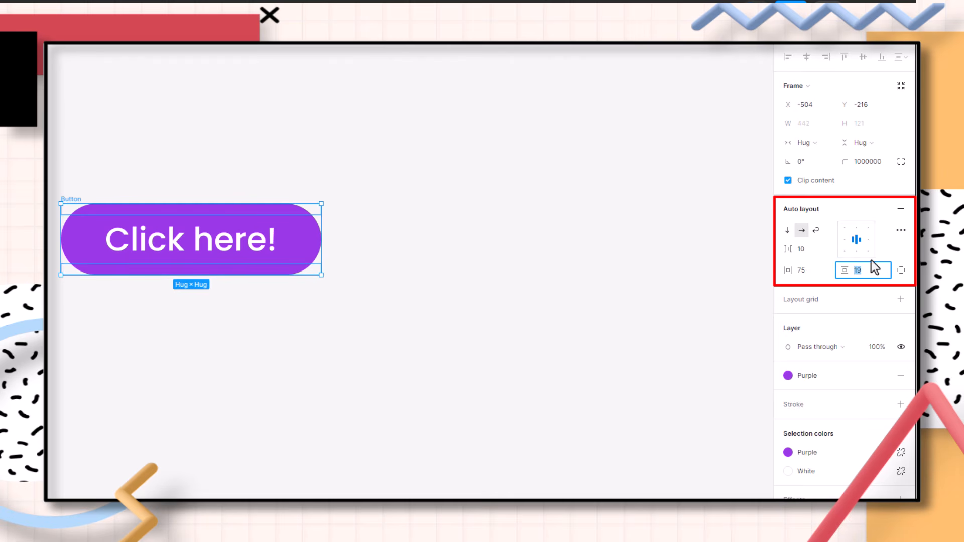
{"action": "key", "text": "Up"}
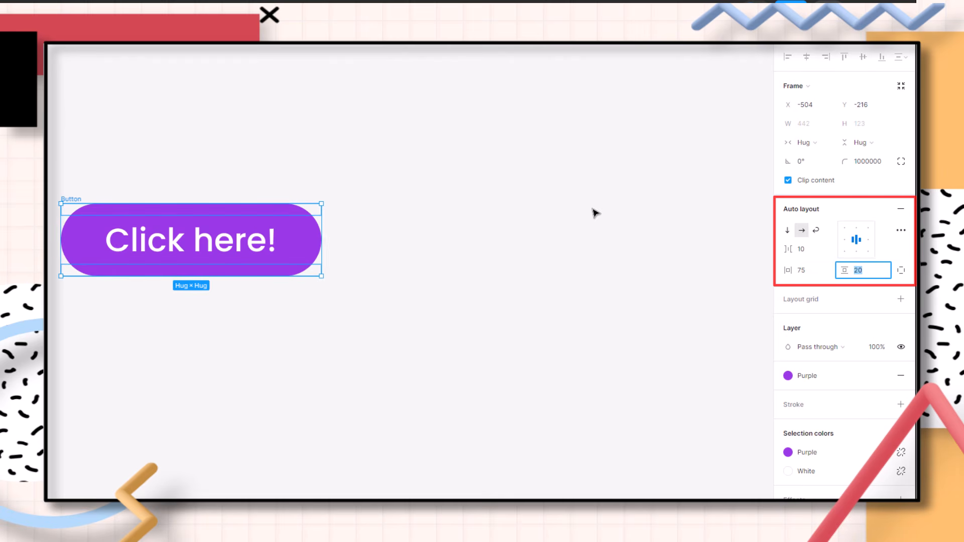
{"action": "left_click", "coordinate": [594, 211]}
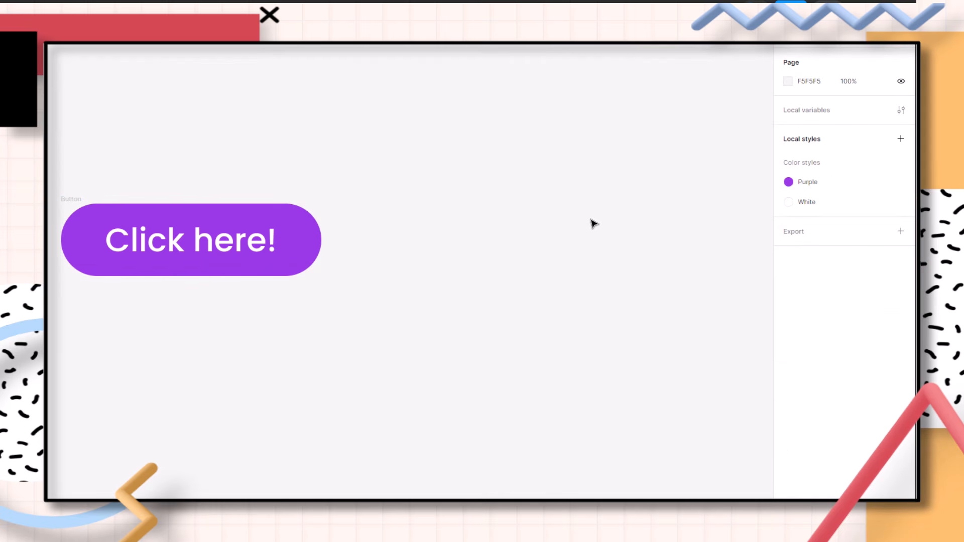
Move the button frame to a new spot on the canvas
{"action": "left_click_drag", "start_coordinate": [69, 198], "coordinate": [171, 239]}
{"action": "left_click", "coordinate": [236, 190]}
{"action": "key", "text": "ctrl+z"}
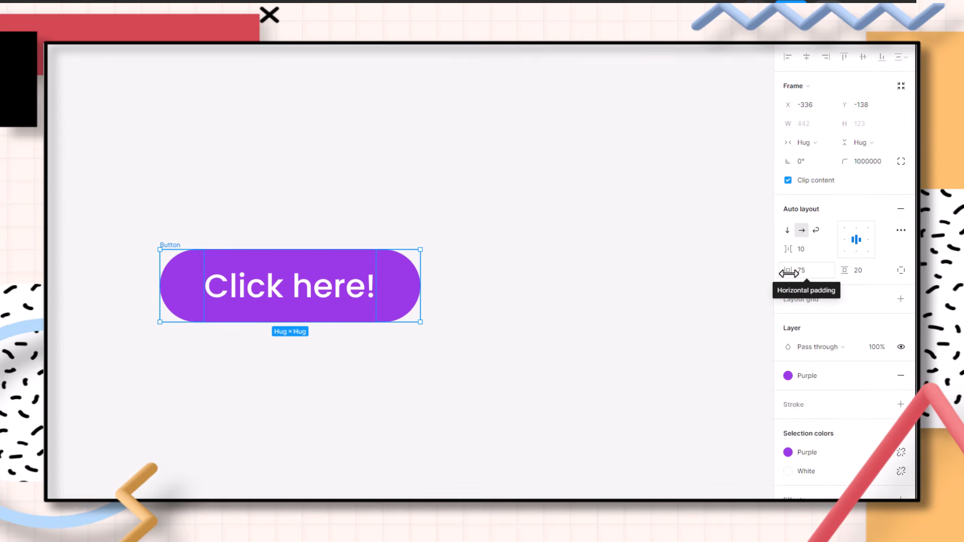
Change the button label to Hello
{"action": "left_click", "coordinate": [306, 284]}
{"action": "double_click", "coordinate": [306, 286]}
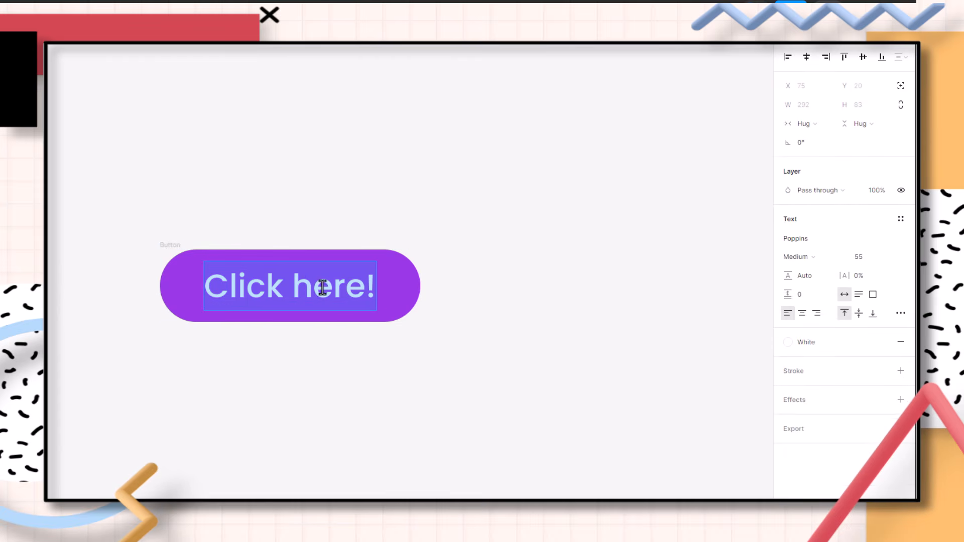
{"action": "type", "text": "Hello"}
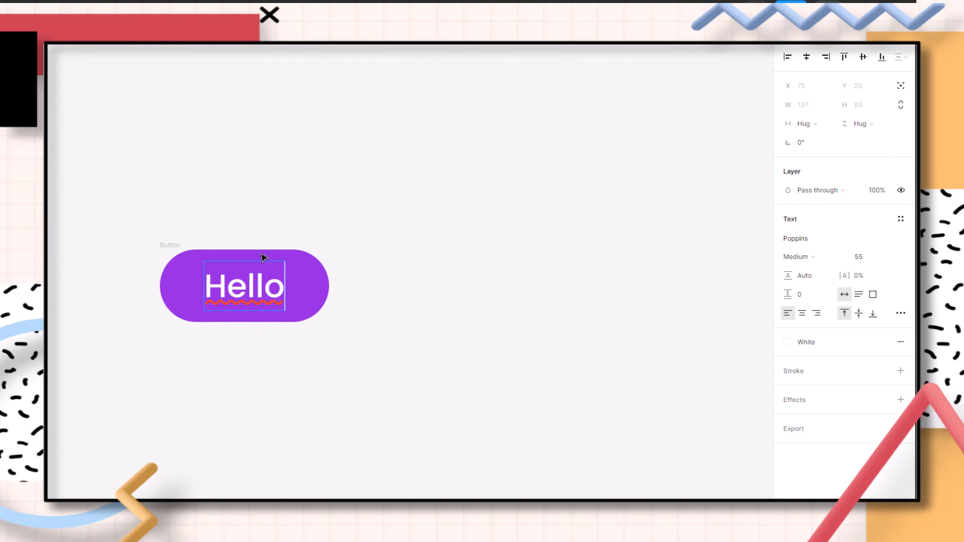
Replace the button label with the author's full name
{"action": "key", "text": "BackSpace"}
{"action": "key", "text": "BackSpace"}
{"action": "key", "text": "BackSpace"}
{"action": "key", "text": "BackSpace"}
{"action": "key", "text": "BackSpace"}
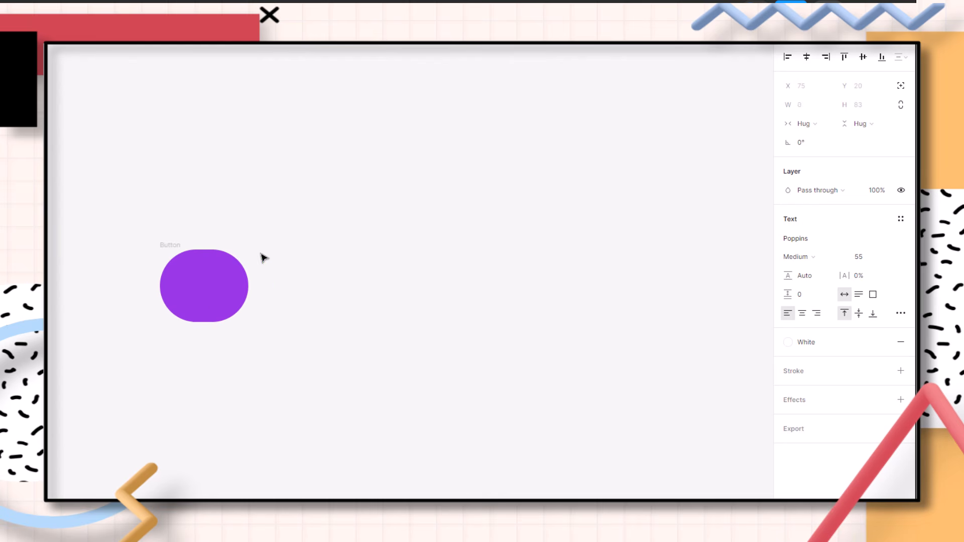
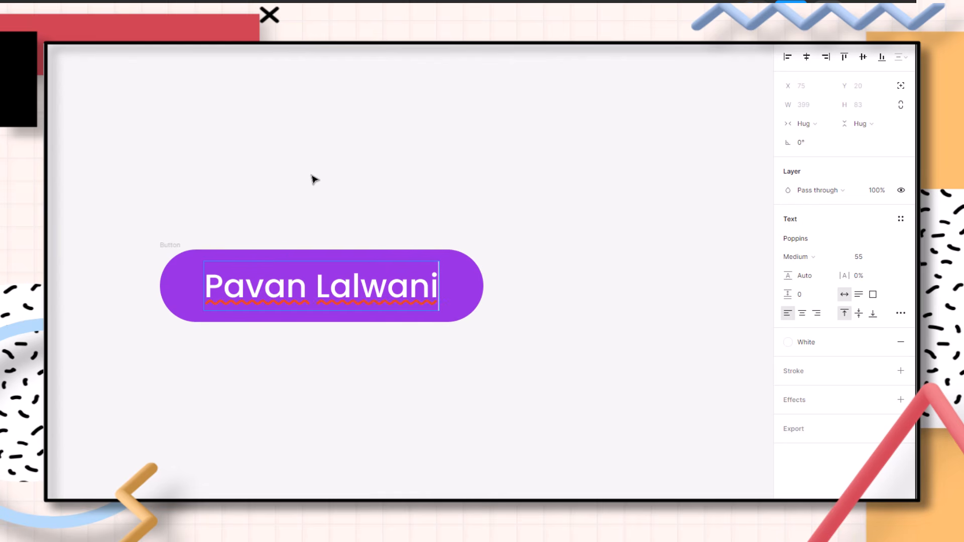
{"action": "key", "text": "Escape"}
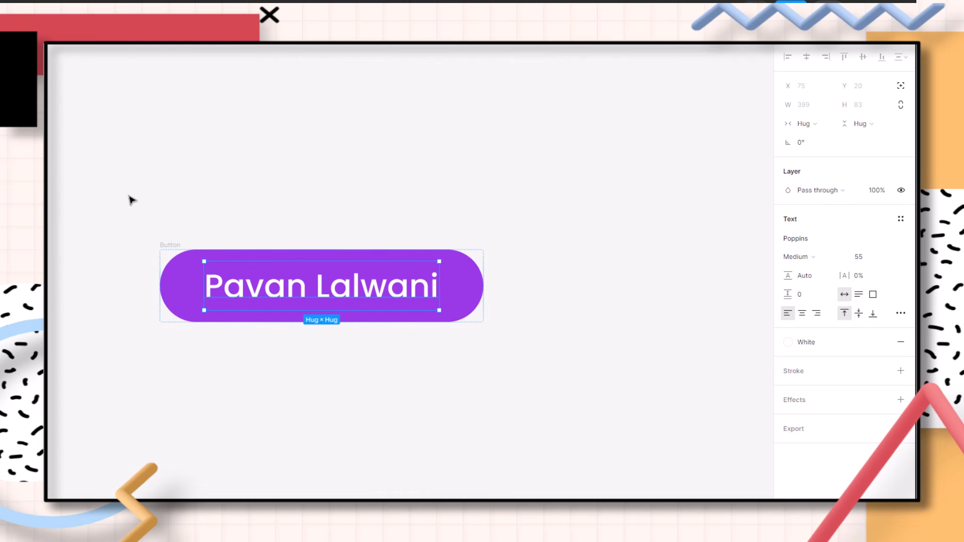
{"action": "left_click", "coordinate": [562, 167]}
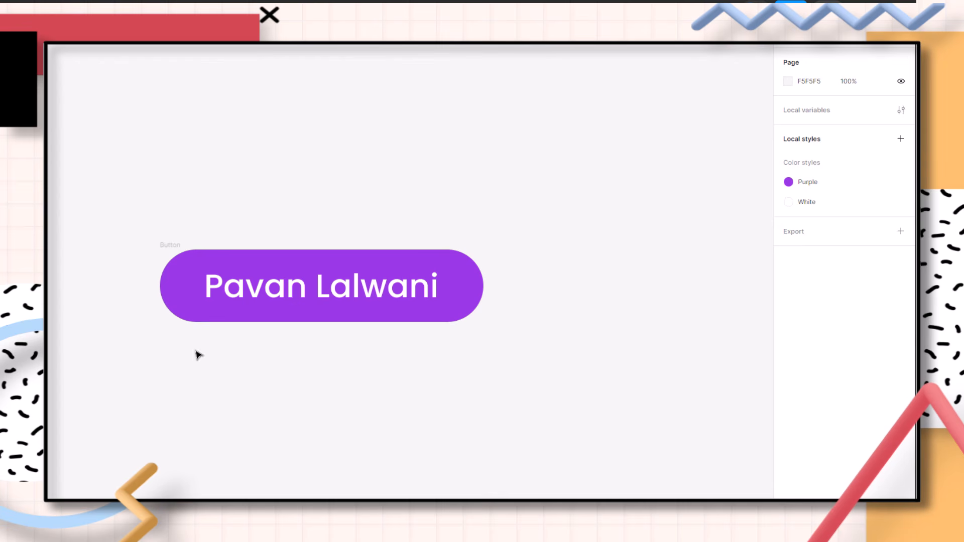
Create a component from the button frame
{"action": "left_click", "coordinate": [175, 247]}
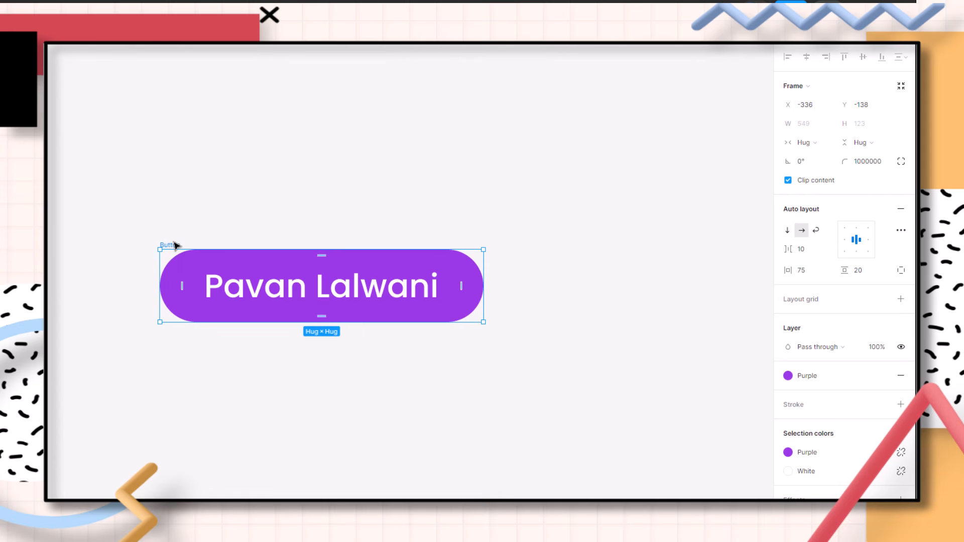
{"action": "right_click", "coordinate": [210, 268]}
{"action": "mouse_move", "coordinate": [211, 266]}
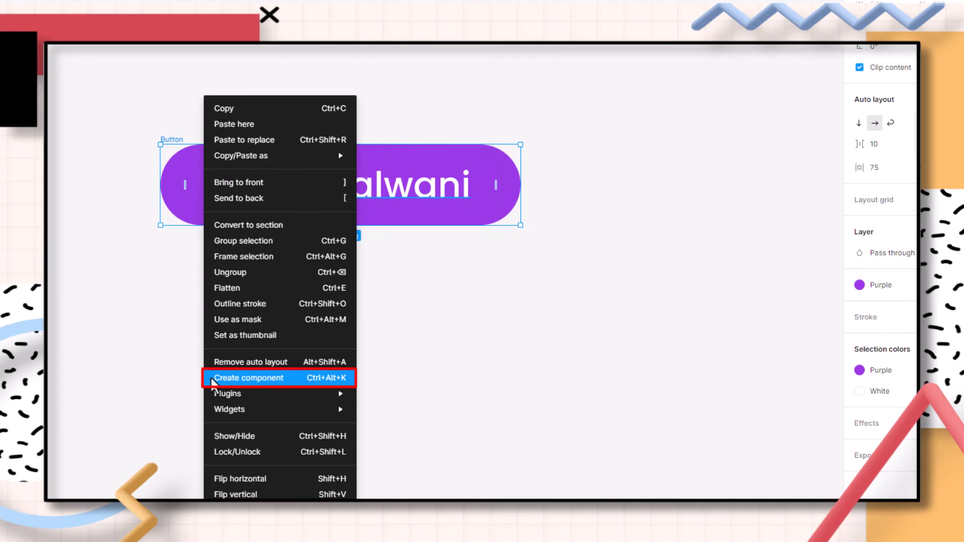
{"action": "left_click", "coordinate": [290, 380]}
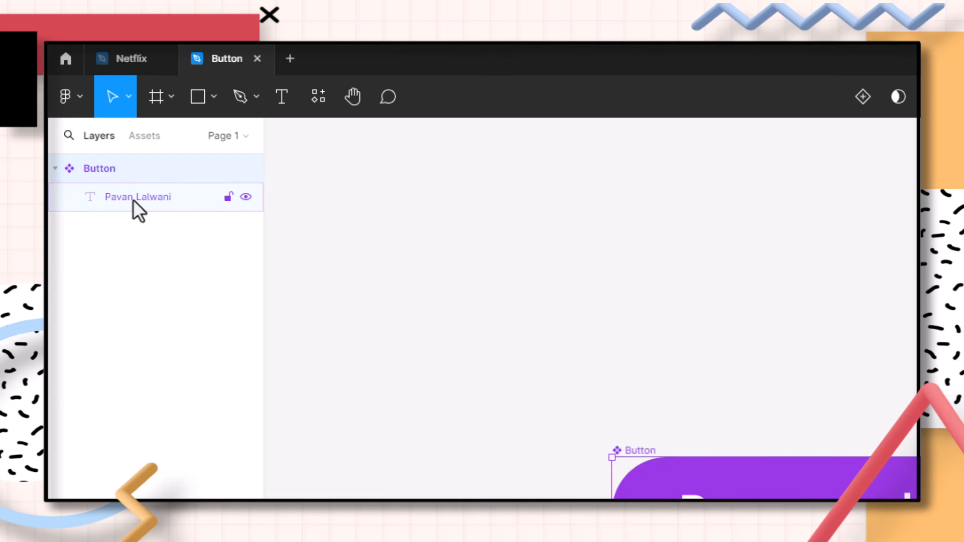
Place an instance of the Button component from the assets above the main component
{"action": "left_click", "coordinate": [141, 136]}
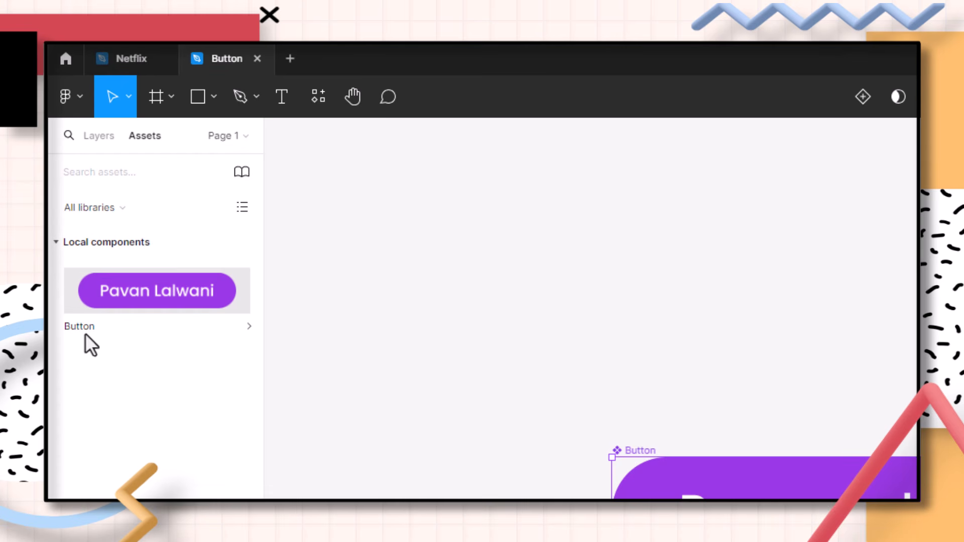
{"action": "left_click_drag", "start_coordinate": [119, 303], "coordinate": [658, 314]}
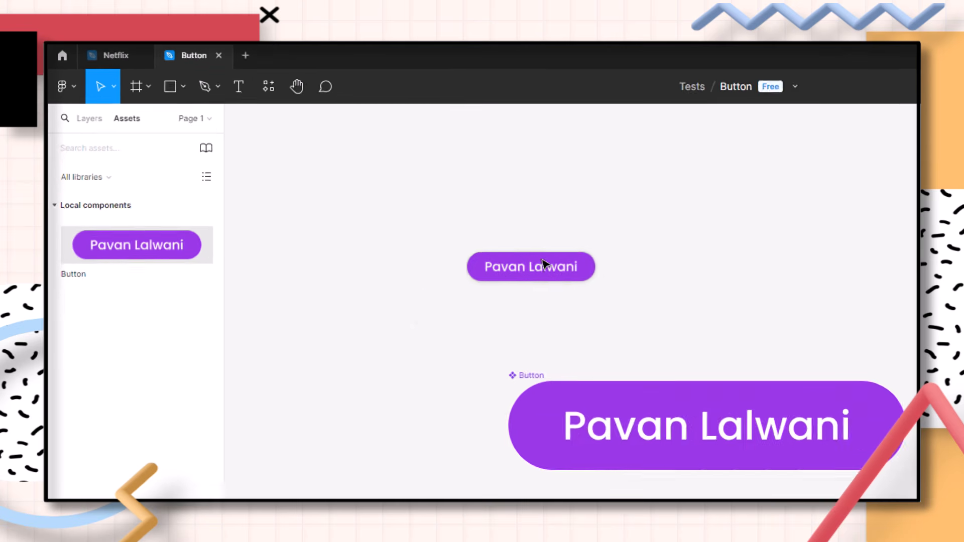
{"action": "left_click_drag", "start_coordinate": [542, 259], "coordinate": [651, 217]}
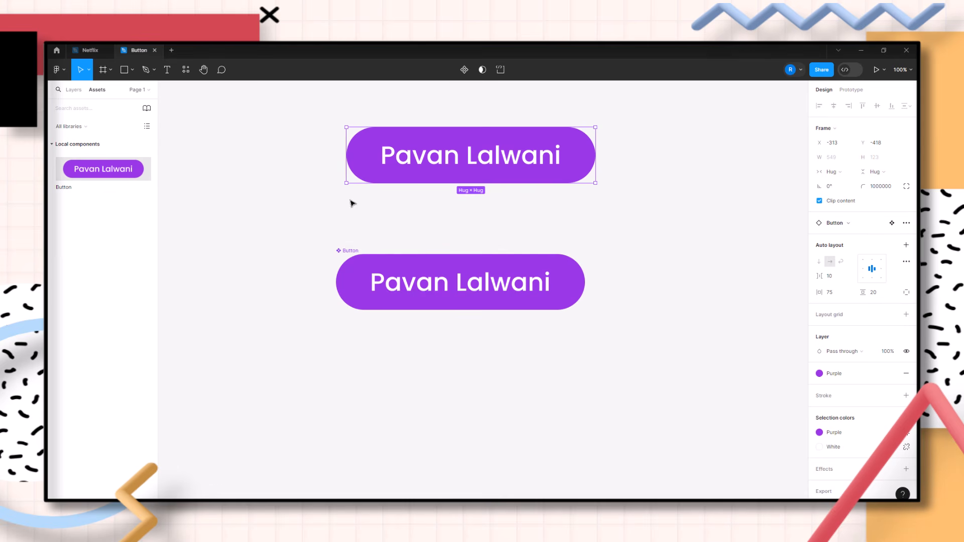
Change the instance's label text to Click me!
{"action": "double_click", "coordinate": [456, 162]}
{"action": "double_click", "coordinate": [454, 161]}
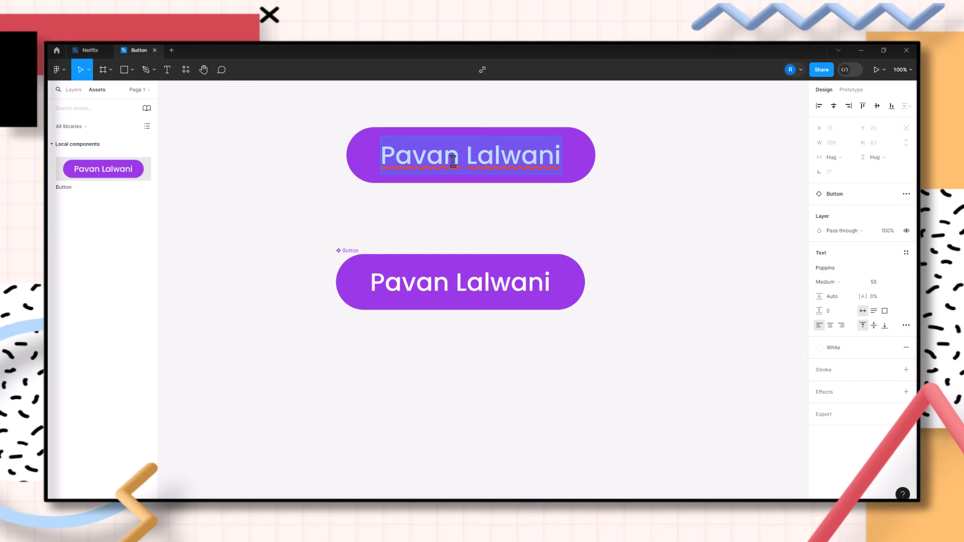
{"action": "type", "text": "Click me!"}
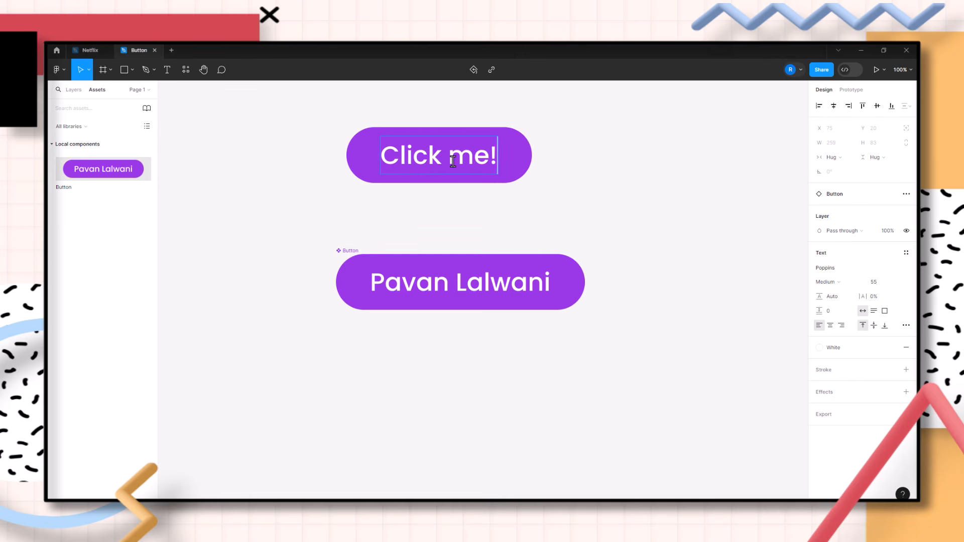
{"action": "key", "text": "Escape"}
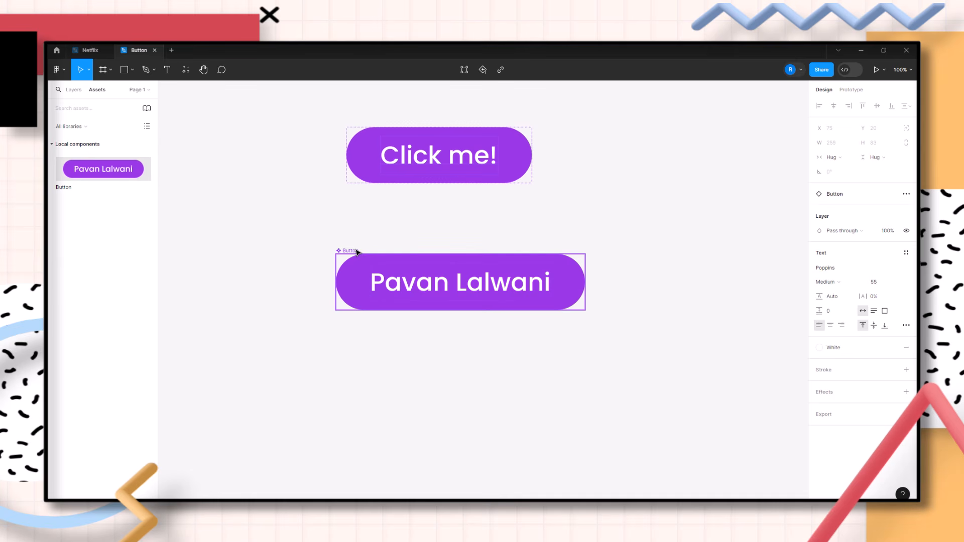
Try switching the main component's fill to the White style, then undo it
{"action": "left_click_drag", "start_coordinate": [357, 252], "coordinate": [353, 252]}
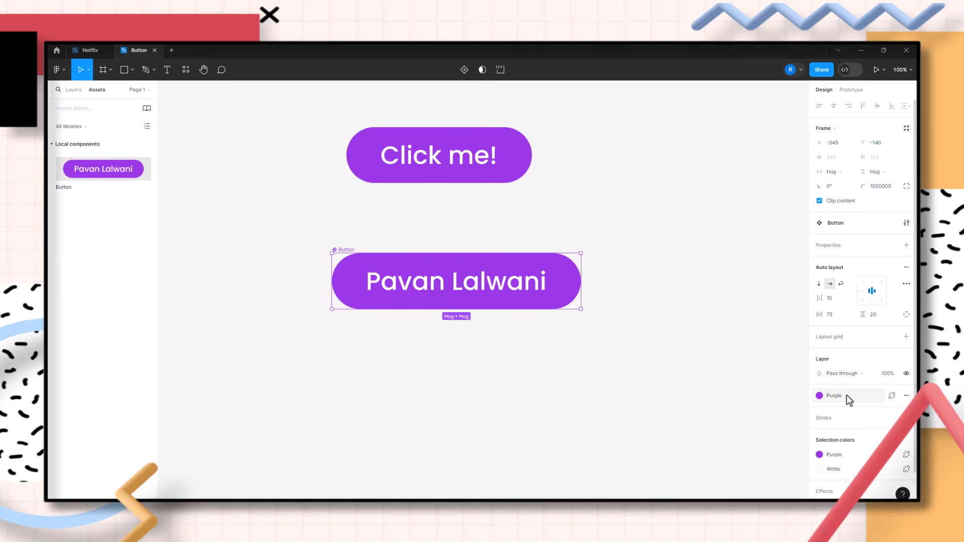
{"action": "left_click", "coordinate": [823, 397]}
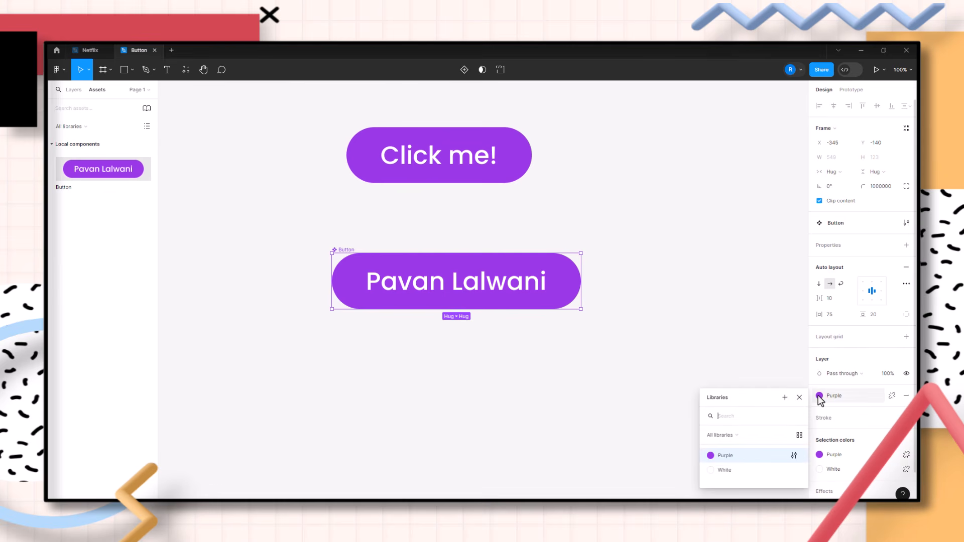
{"action": "left_click", "coordinate": [743, 474]}
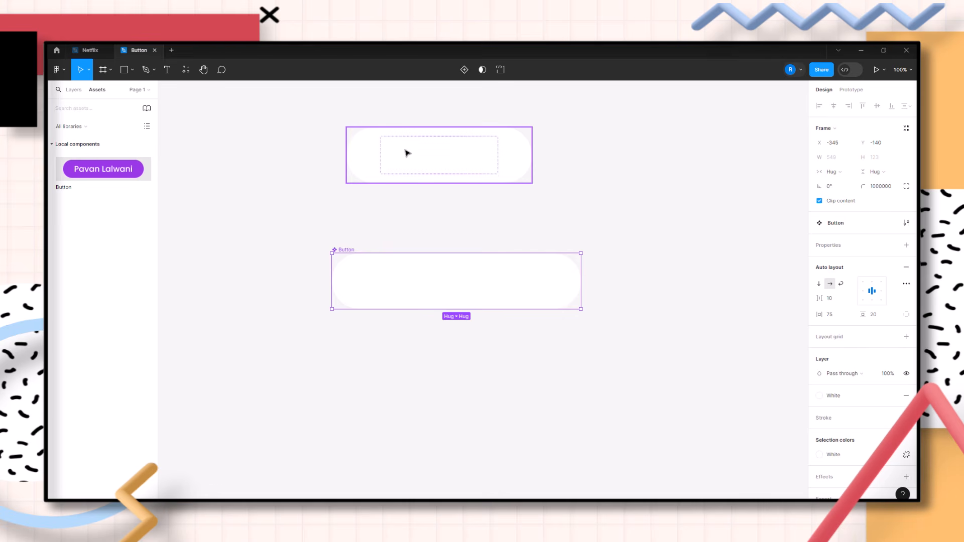
{"action": "key", "text": "ctrl+z"}
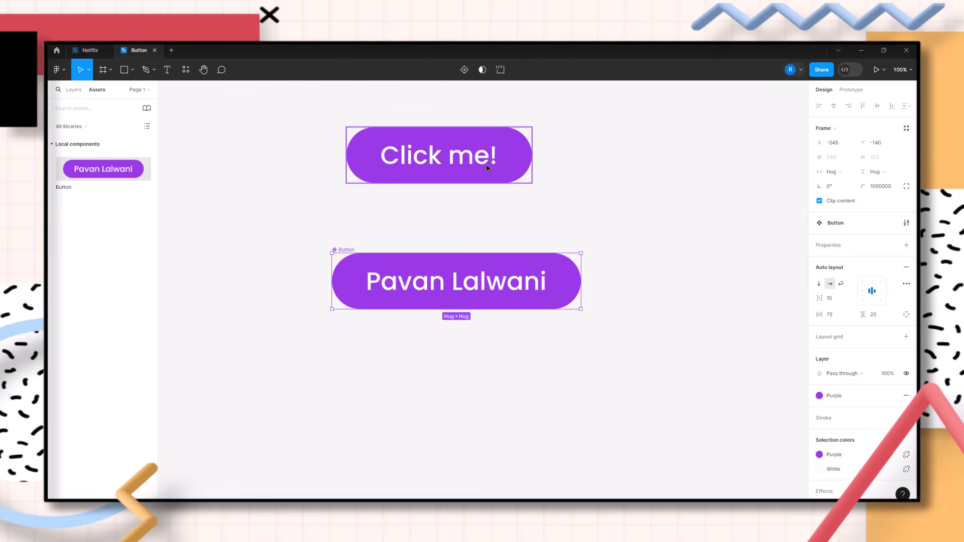
Set the instance's fill to the White colour style
{"action": "left_click", "coordinate": [486, 167]}
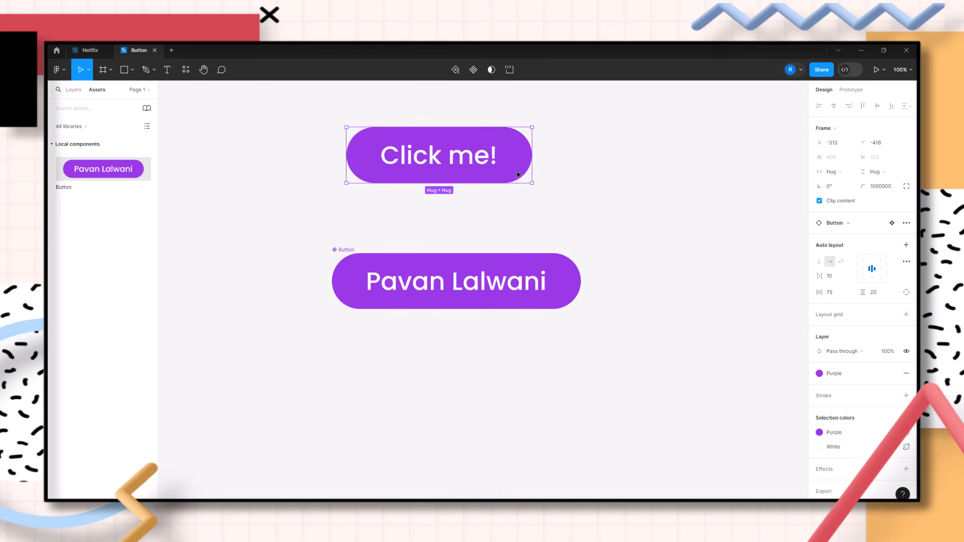
{"action": "left_click", "coordinate": [826, 373]}
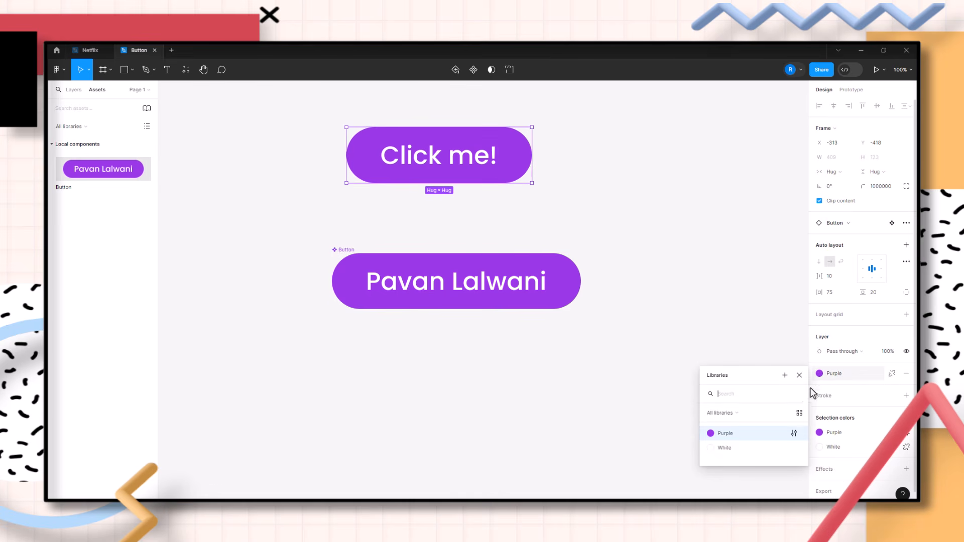
{"action": "left_click", "coordinate": [743, 449]}
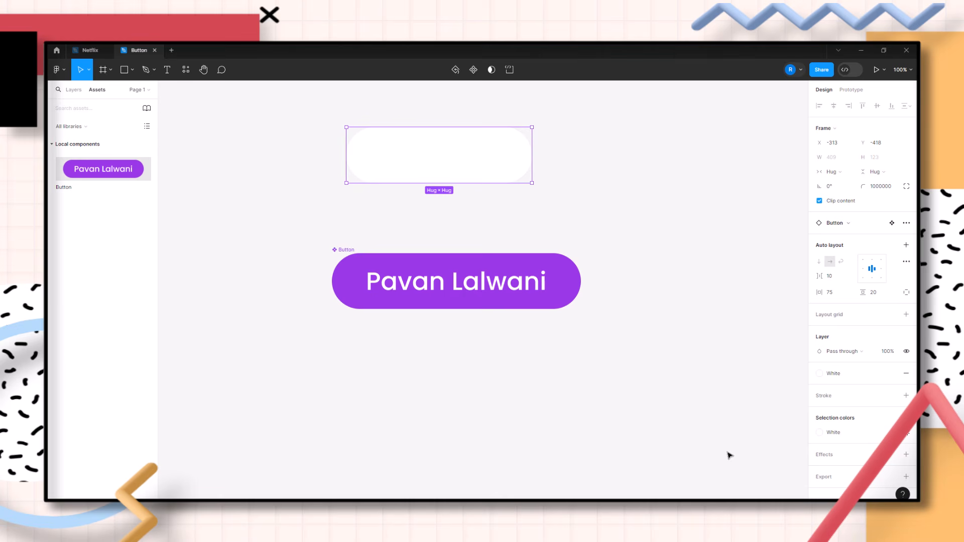
Undo the White fill applied to the instance and deselect it
{"action": "key", "text": "ctrl+z"}
{"action": "left_click", "coordinate": [722, 410]}
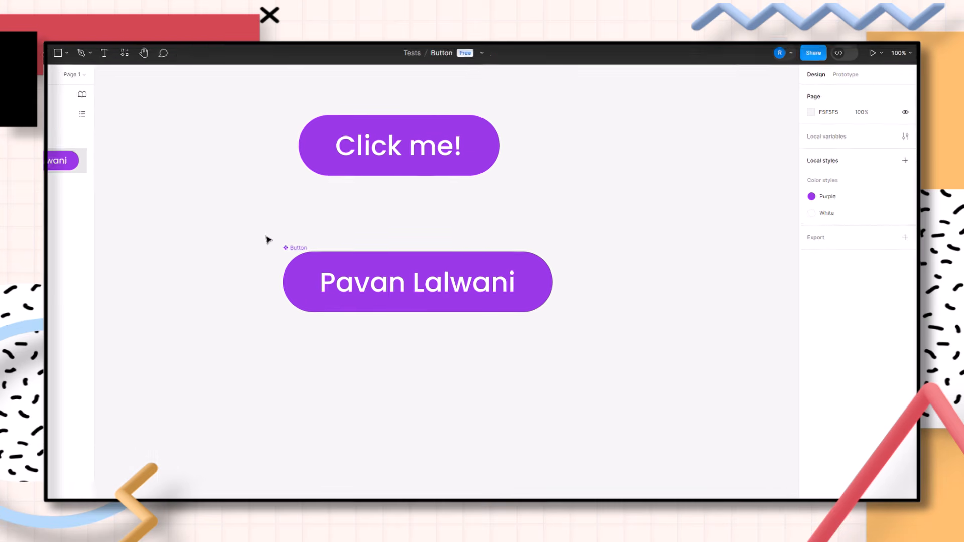
Add a variant property to the main Button component and create a second variant
{"action": "left_click", "coordinate": [65, 245]}
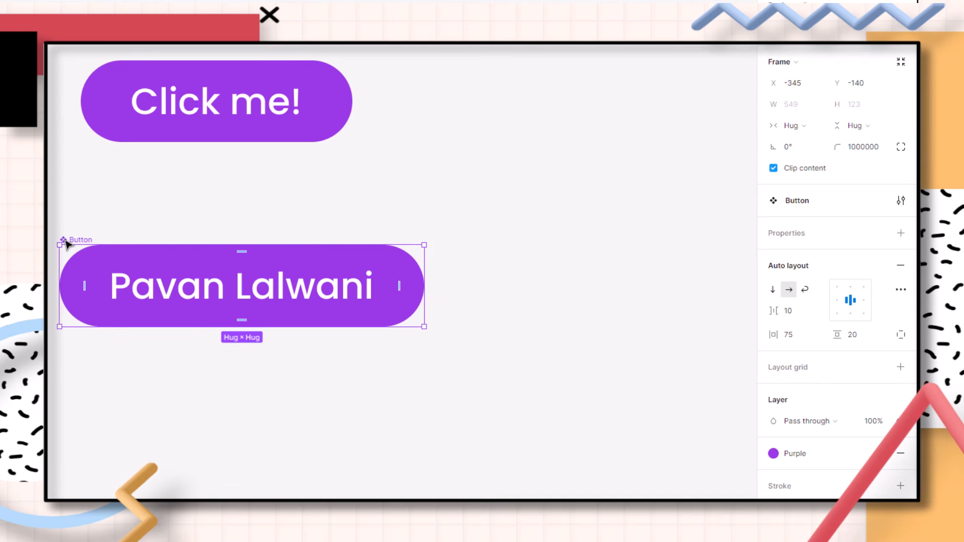
{"action": "left_click", "coordinate": [901, 234]}
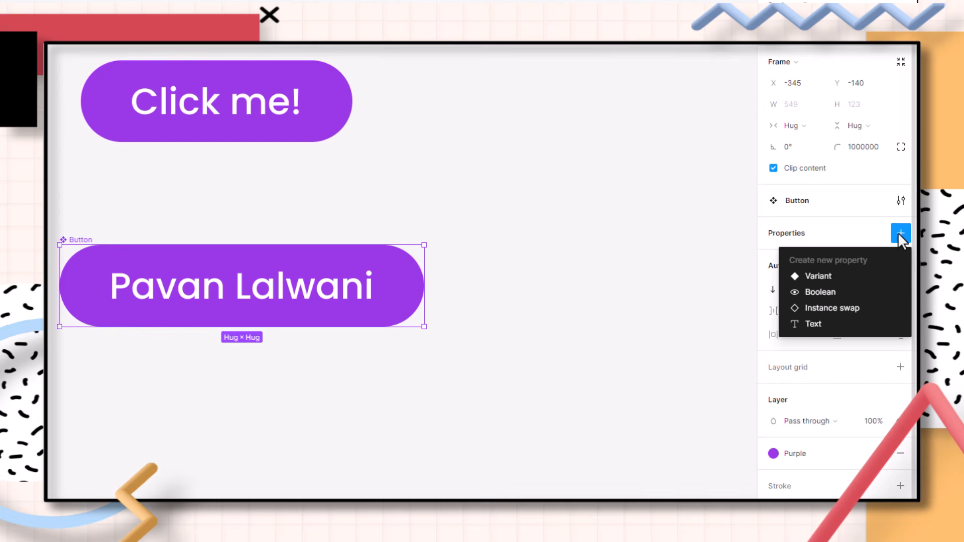
{"action": "left_click", "coordinate": [840, 277]}
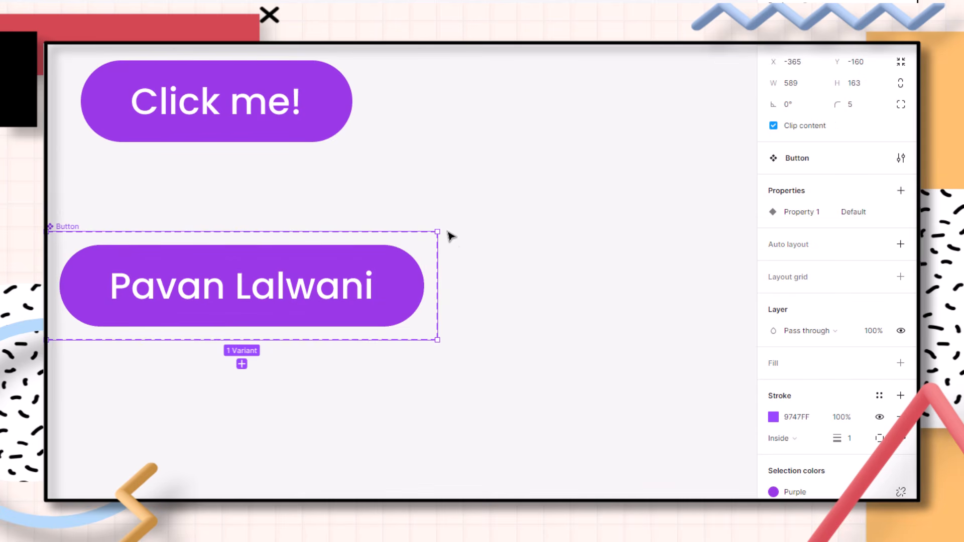
{"action": "left_click", "coordinate": [242, 364]}
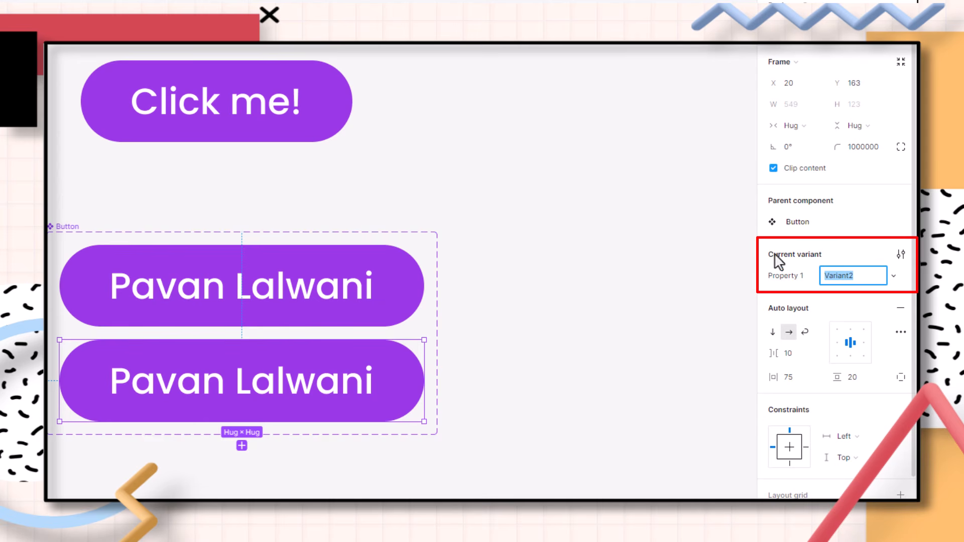
Rename the component set's variant property to Hover
{"action": "left_click", "coordinate": [74, 229]}
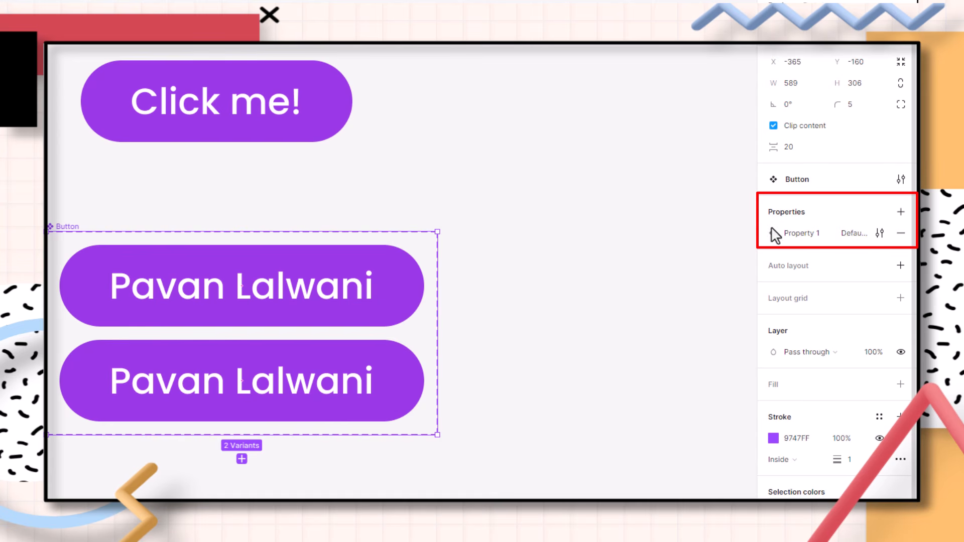
{"action": "double_click", "coordinate": [802, 234]}
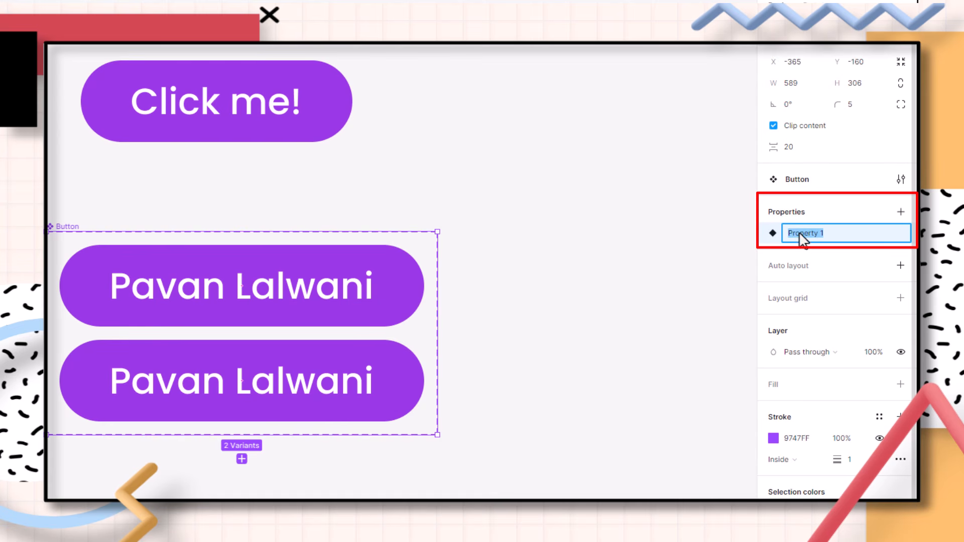
{"action": "type", "text": "Hover"}
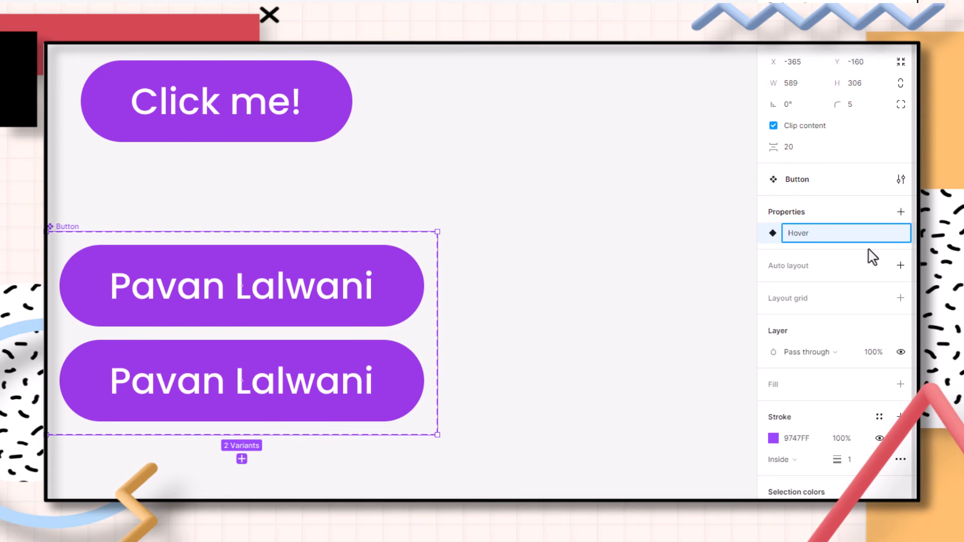
{"action": "key", "text": "Return"}
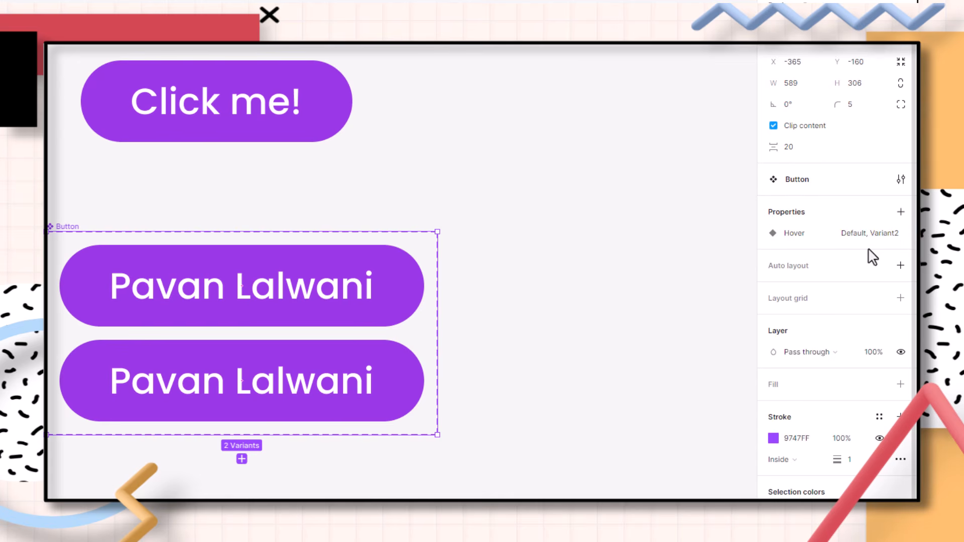
Set the first variant's Hover value to off
{"action": "left_click", "coordinate": [205, 311]}
{"action": "left_click", "coordinate": [851, 278]}
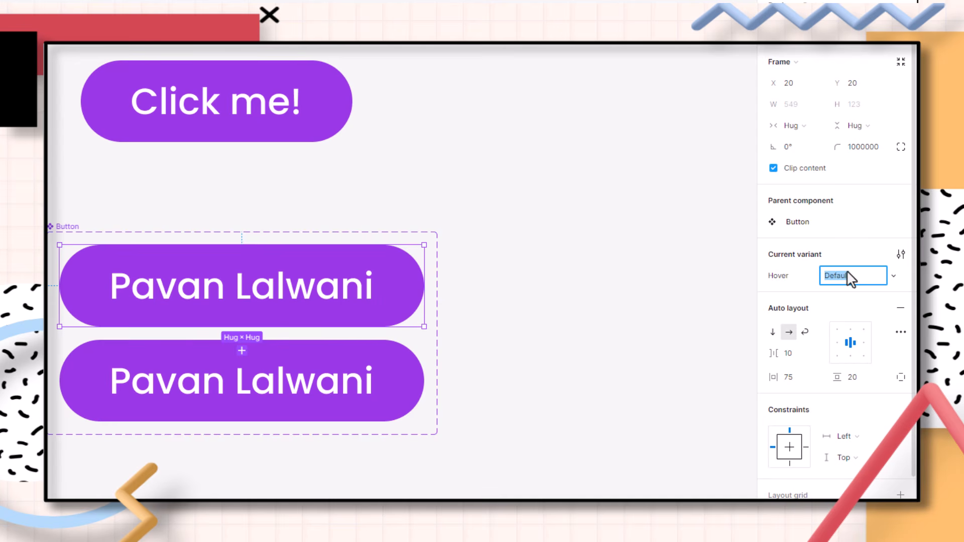
{"action": "type", "text": "o"}
{"action": "key", "text": "Return"}
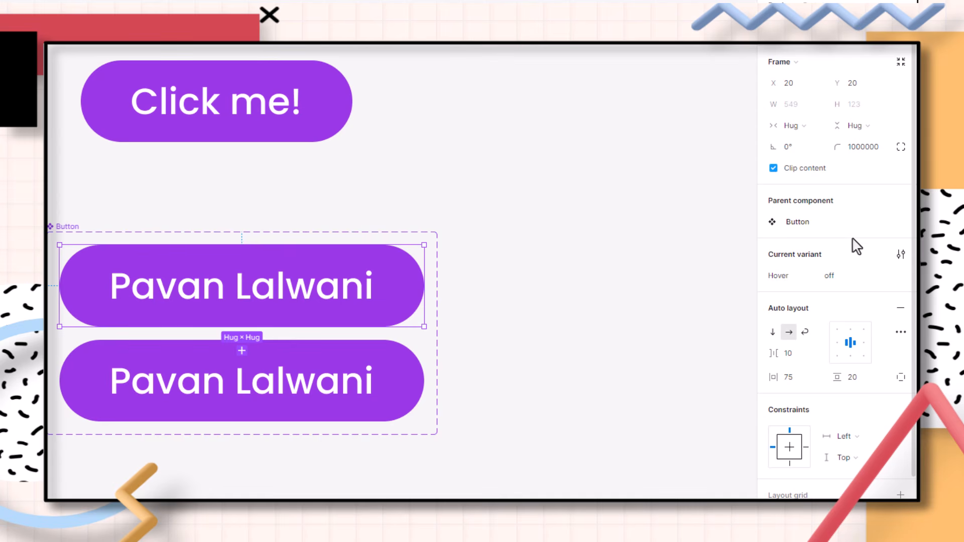
Set the second variant's Hover value to on
{"action": "left_click", "coordinate": [363, 359]}
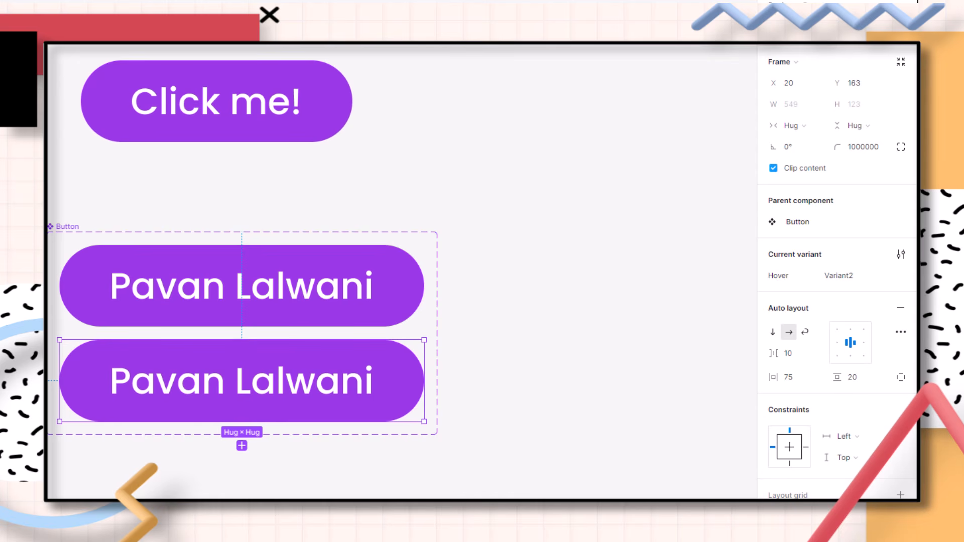
{"action": "left_click", "coordinate": [845, 283]}
{"action": "type", "text": "on"}
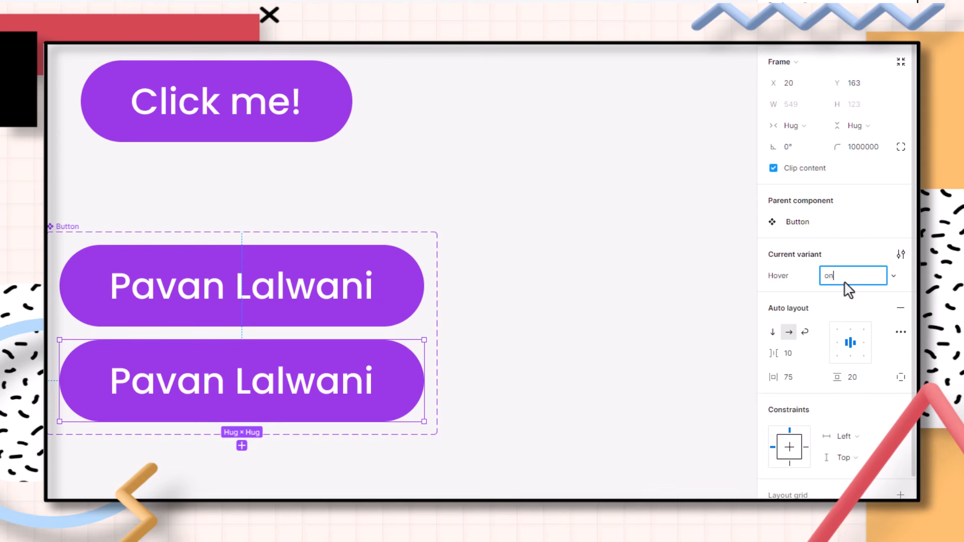
{"action": "key", "text": "Return"}
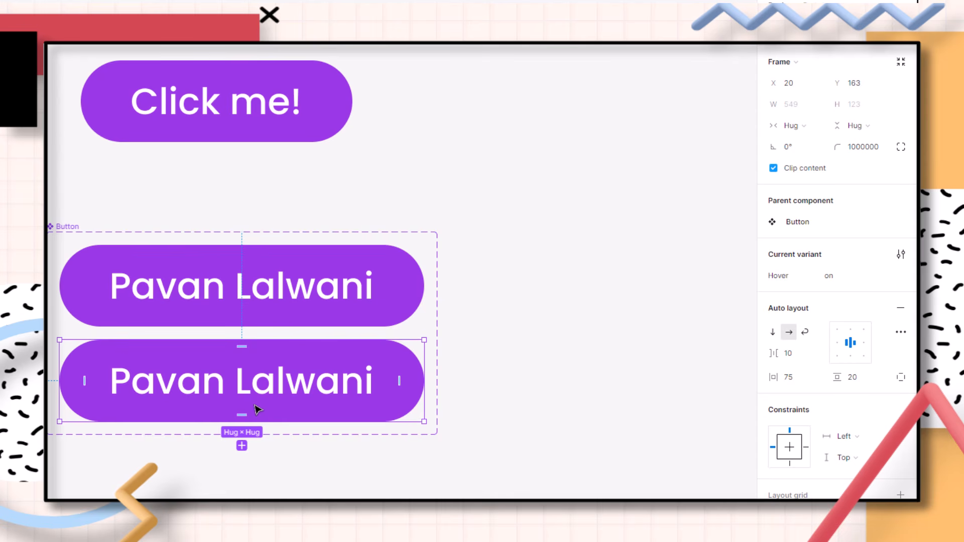
Change the second variant's background fill from the Purple style to the White style
{"action": "scroll", "coordinate": [828, 408], "scroll_direction": "down", "scroll_amount": 1}
{"action": "scroll", "coordinate": [833, 312], "scroll_direction": "down", "scroll_amount": 3}
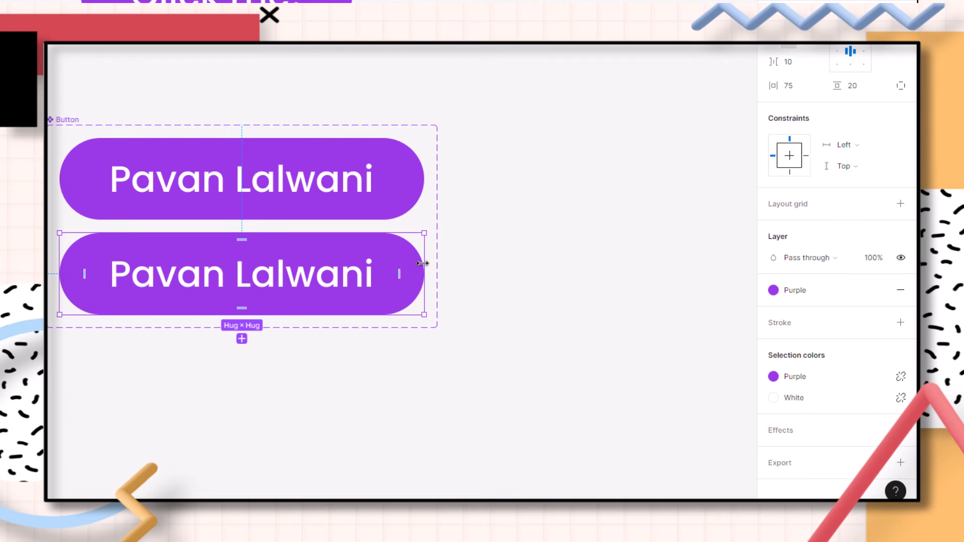
{"action": "left_click", "coordinate": [845, 384]}
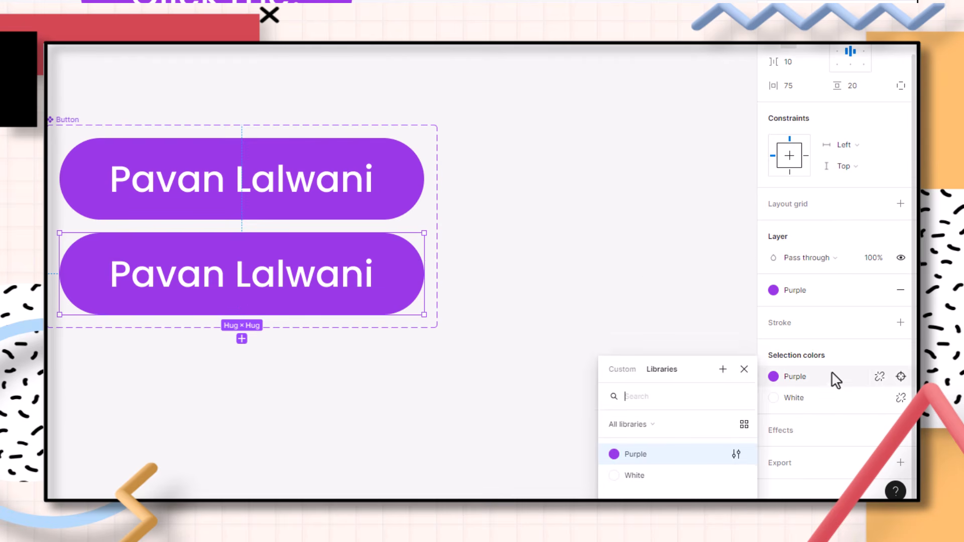
{"action": "left_click", "coordinate": [635, 485]}
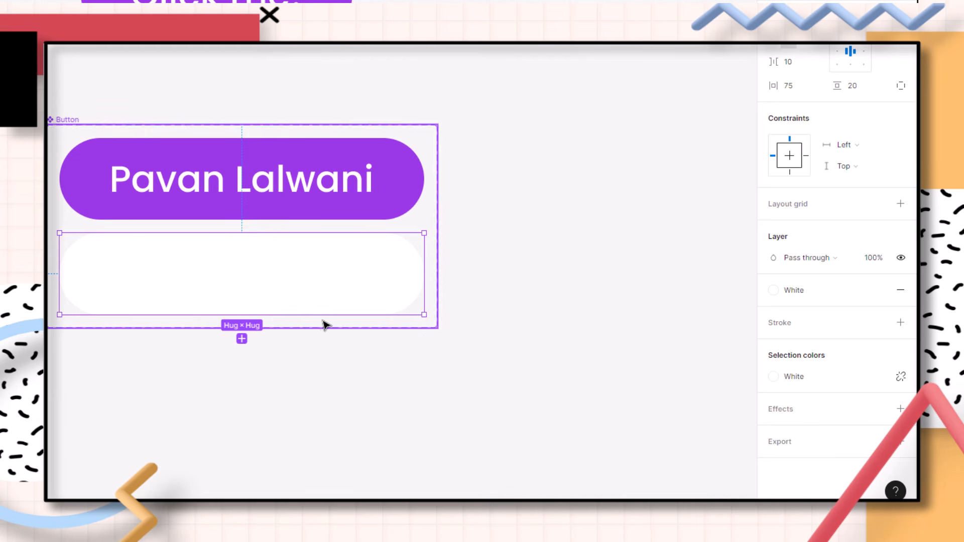
Set the second variant's label text colour to the Purple style
{"action": "left_click", "coordinate": [298, 287], "text": "ctrl+shift"}
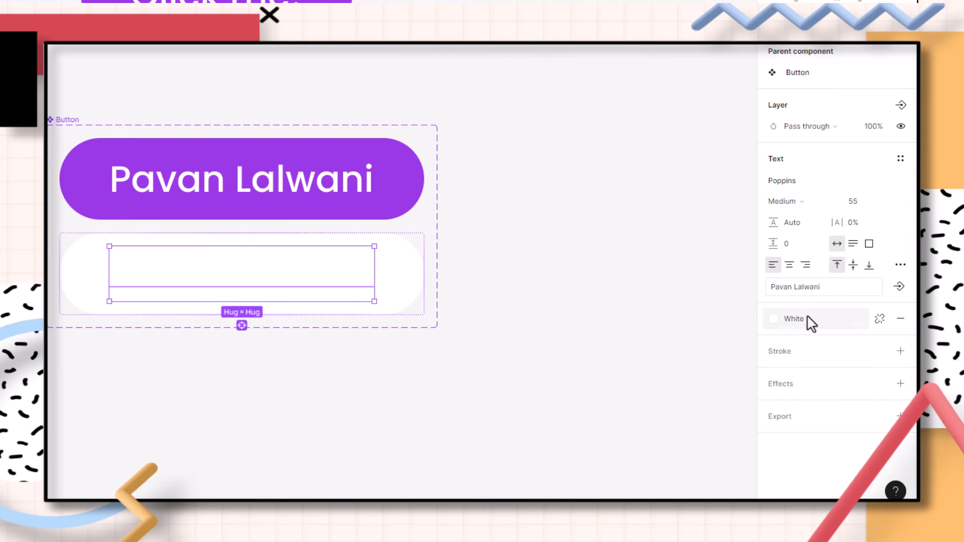
{"action": "left_click", "coordinate": [782, 320]}
{"action": "left_click", "coordinate": [662, 410]}
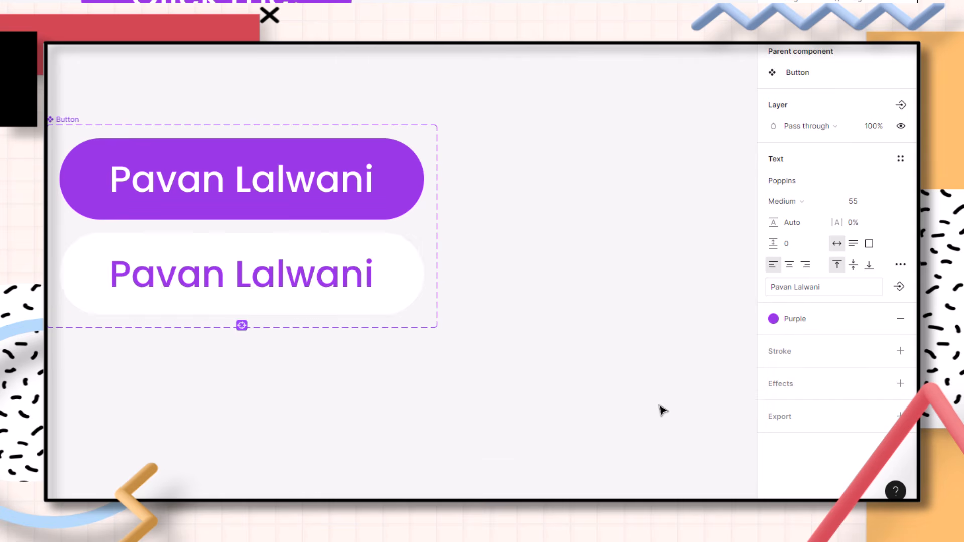
{"action": "key", "text": "Escape"}
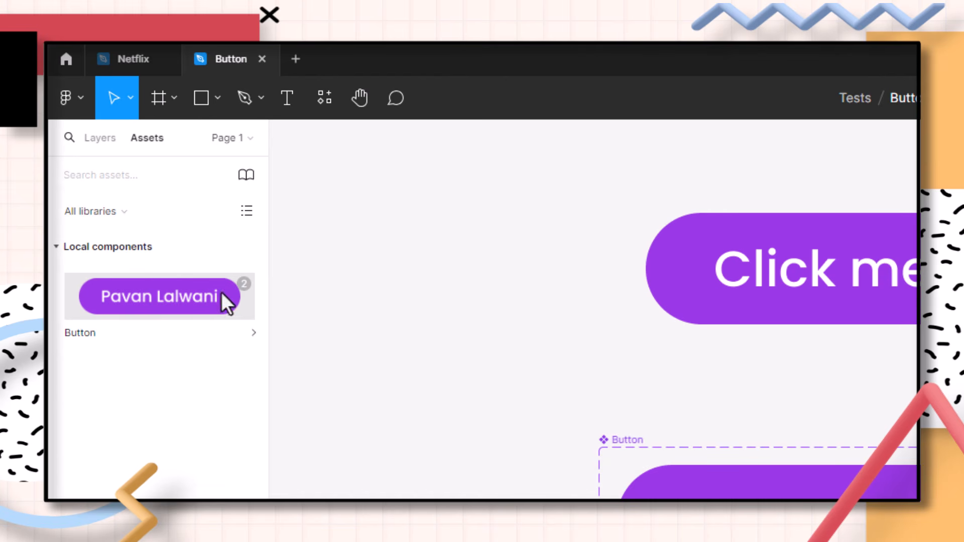
Toggle the instance's Hover property on, off and back on to test the variants
{"action": "mouse_move", "coordinate": [242, 285]}
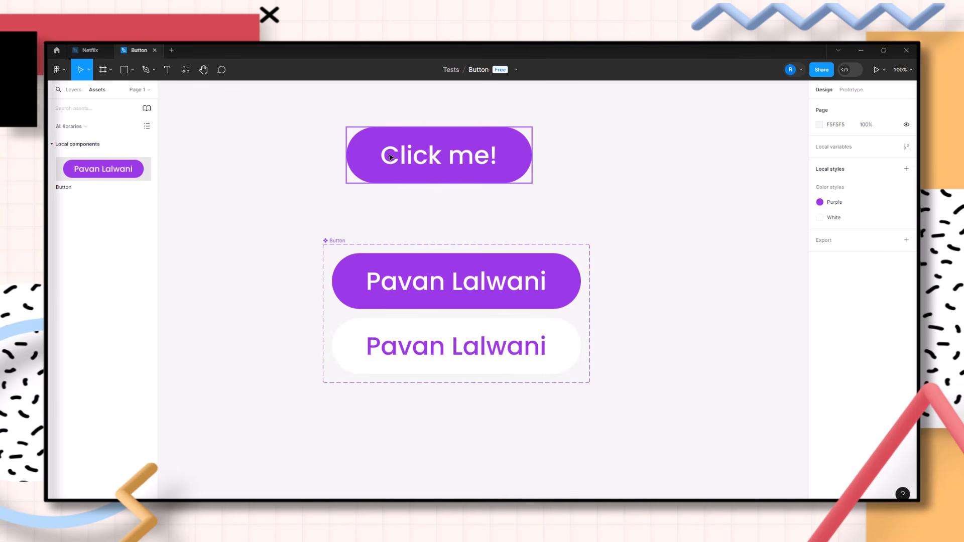
{"action": "left_click", "coordinate": [465, 173]}
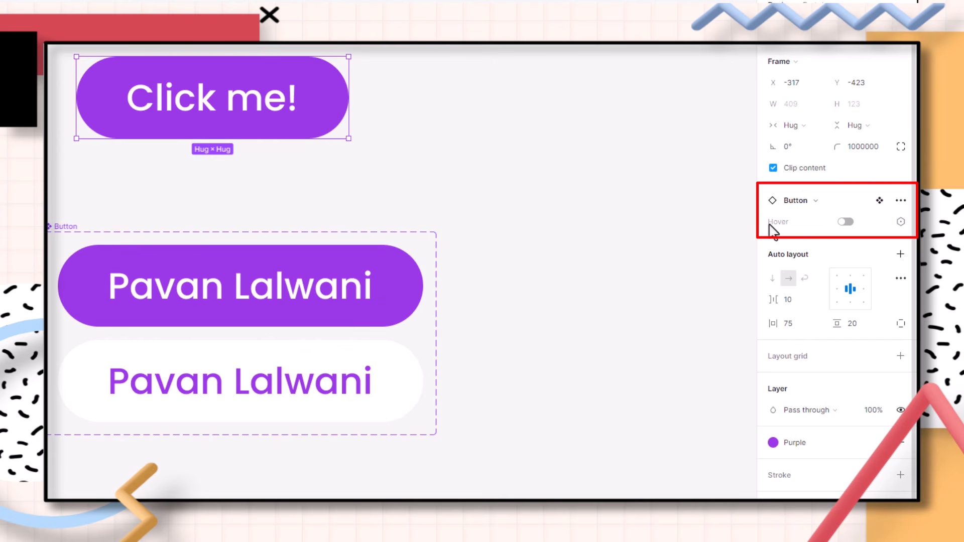
{"action": "left_click", "coordinate": [847, 223]}
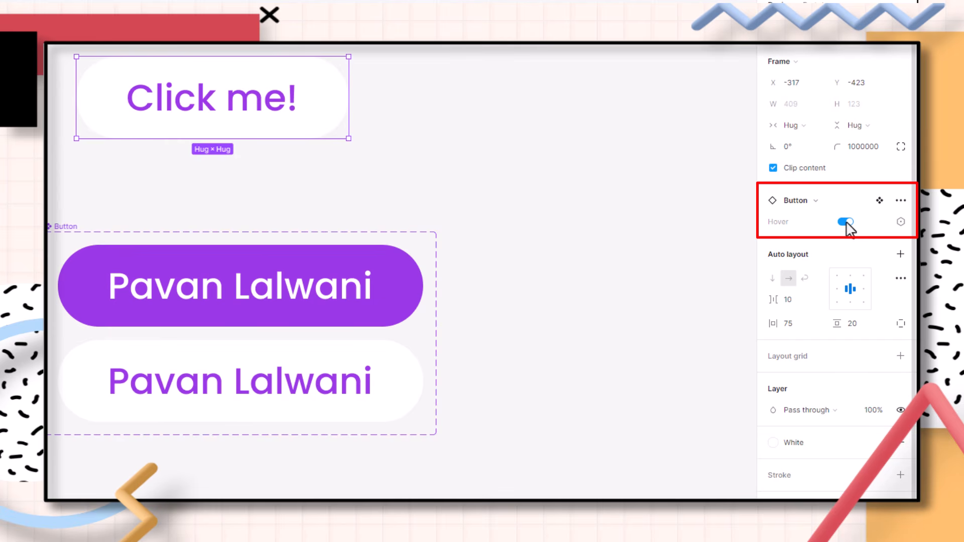
{"action": "left_click", "coordinate": [847, 223]}
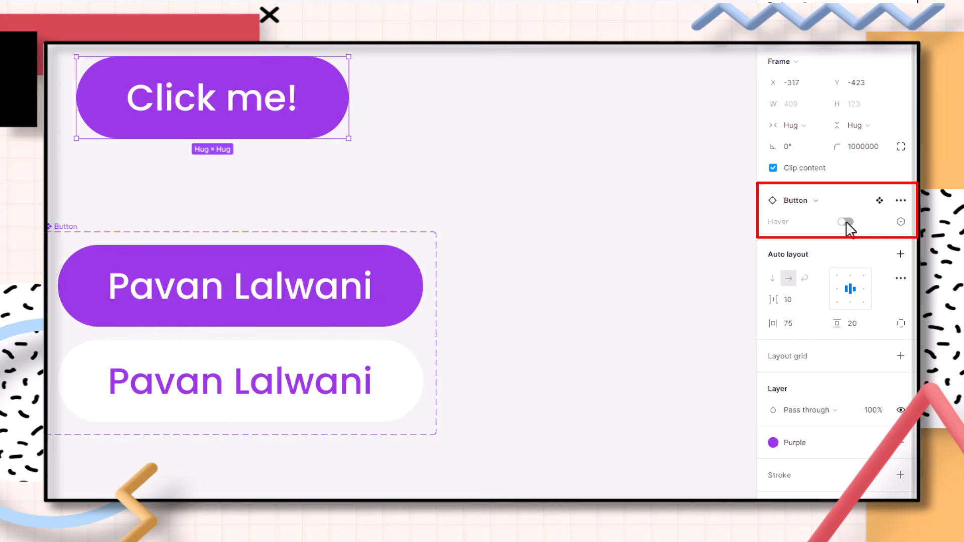
{"action": "left_click", "coordinate": [847, 222]}
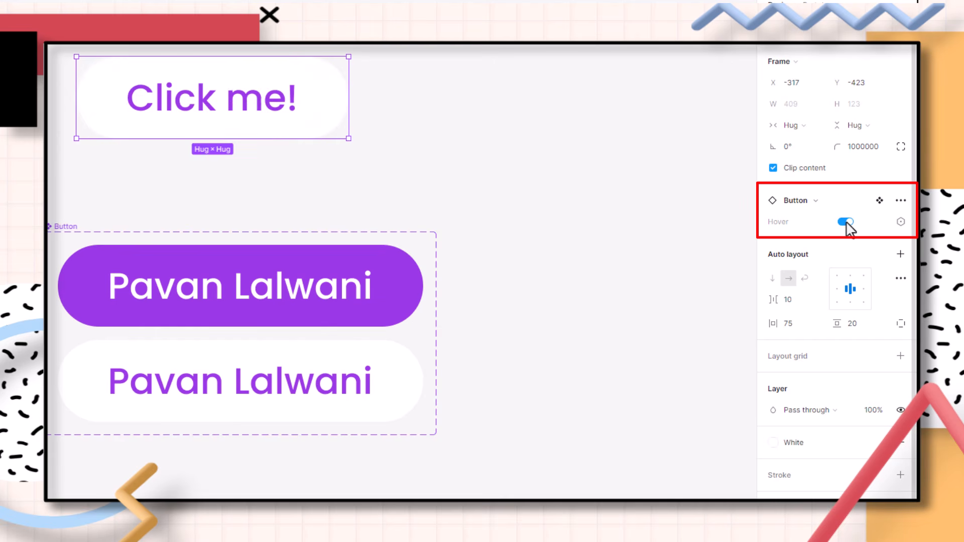
Replace the instance's label with a person's name, then switch its Hover property off
{"action": "double_click", "coordinate": [207, 106]}
{"action": "double_click", "coordinate": [209, 106]}
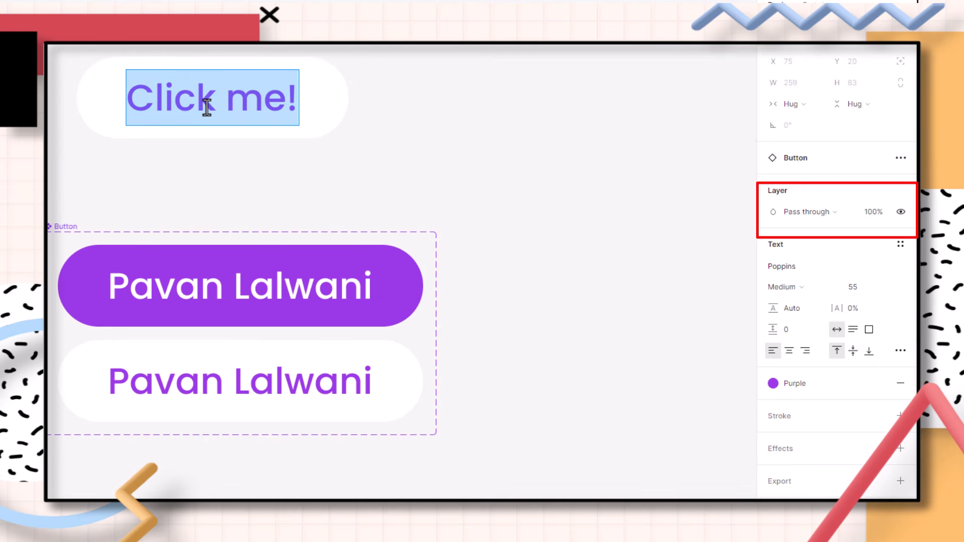
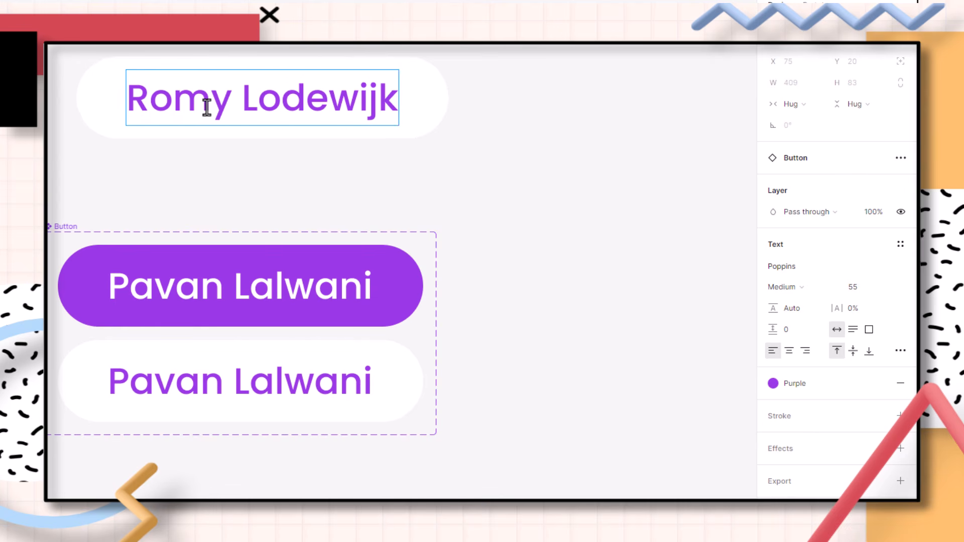
{"action": "key", "text": "Escape"}
{"action": "left_click", "coordinate": [424, 103]}
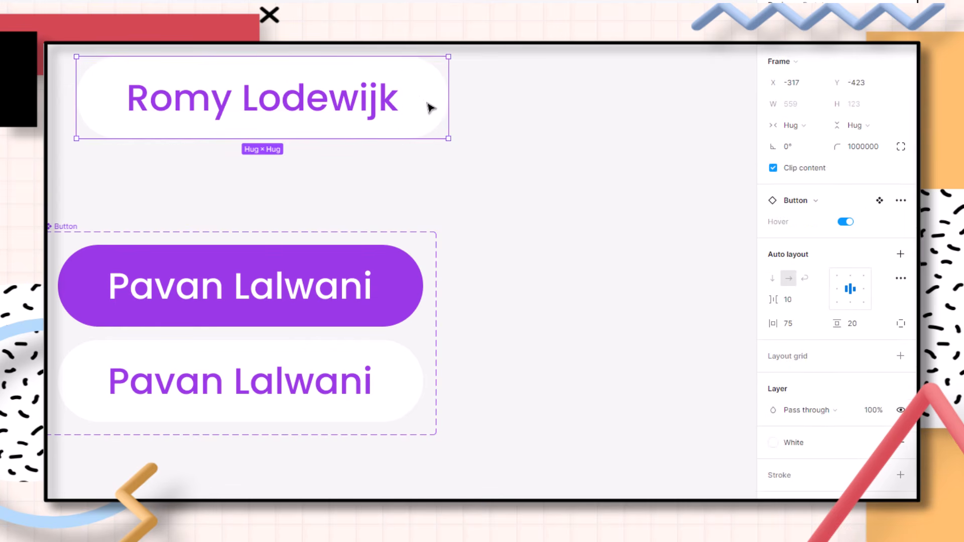
{"action": "left_click", "coordinate": [846, 222]}
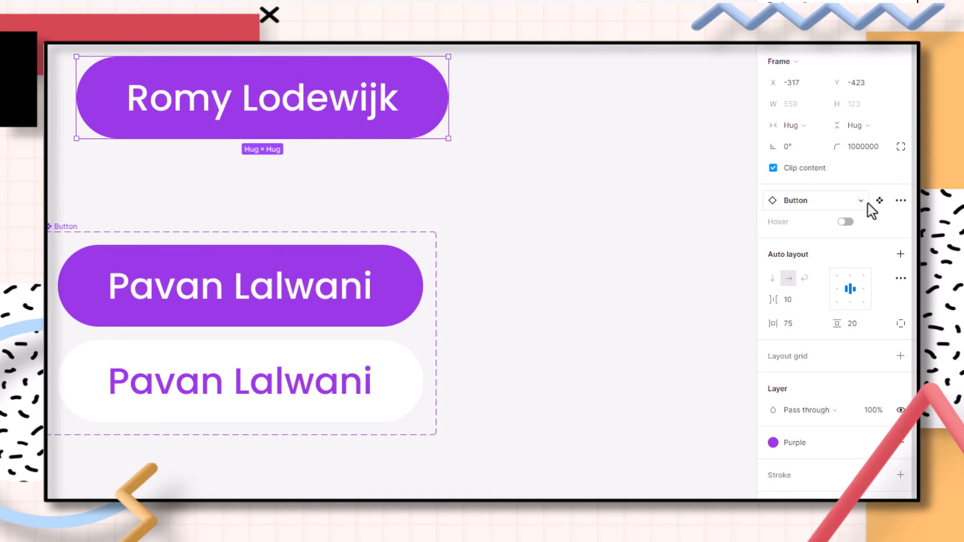
{"action": "left_click", "coordinate": [572, 182]}
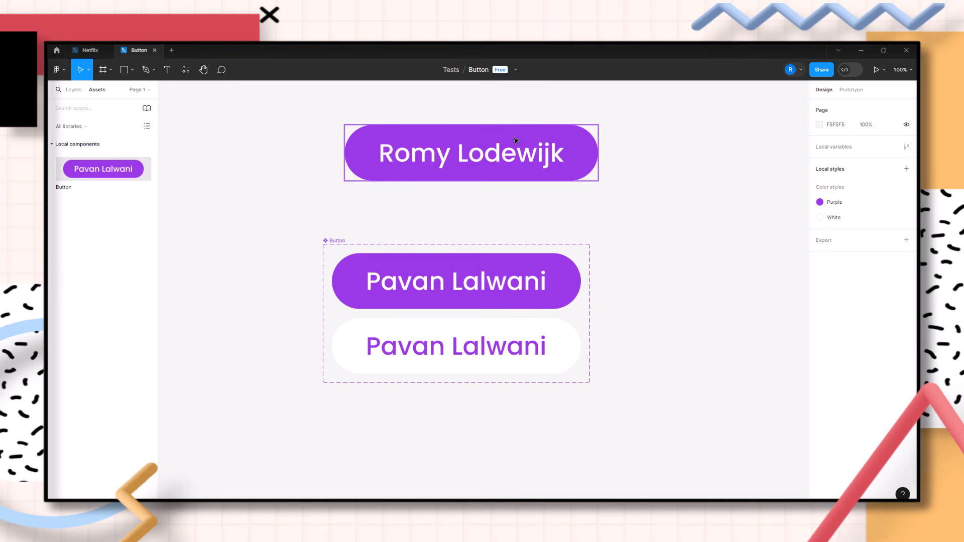
Place three more Button instances from the assets onto the canvas and reposition one
{"action": "left_click_drag", "start_coordinate": [112, 170], "coordinate": [615, 226]}
{"action": "left_click_drag", "start_coordinate": [136, 174], "coordinate": [761, 320]}
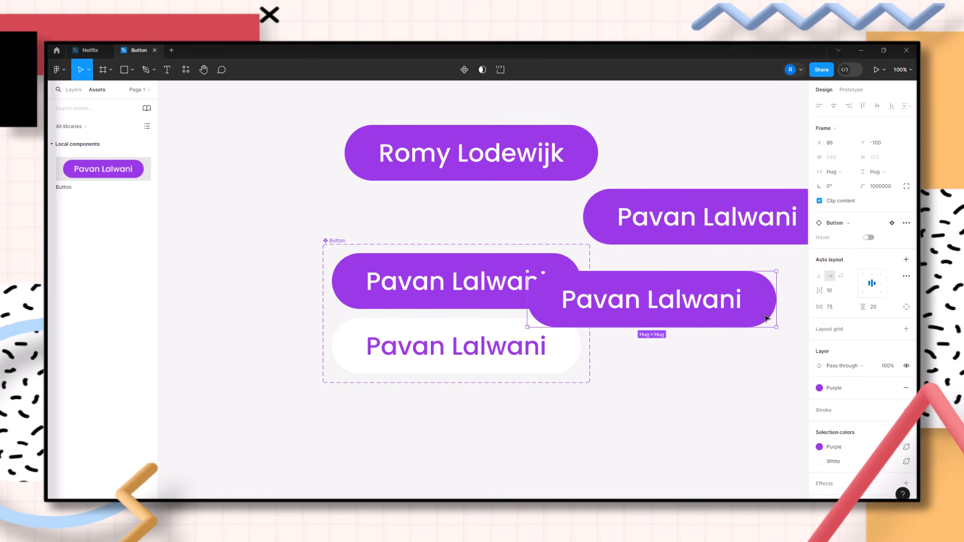
{"action": "left_click_drag", "start_coordinate": [125, 172], "coordinate": [410, 432]}
{"action": "left_click_drag", "start_coordinate": [620, 270], "coordinate": [662, 390]}
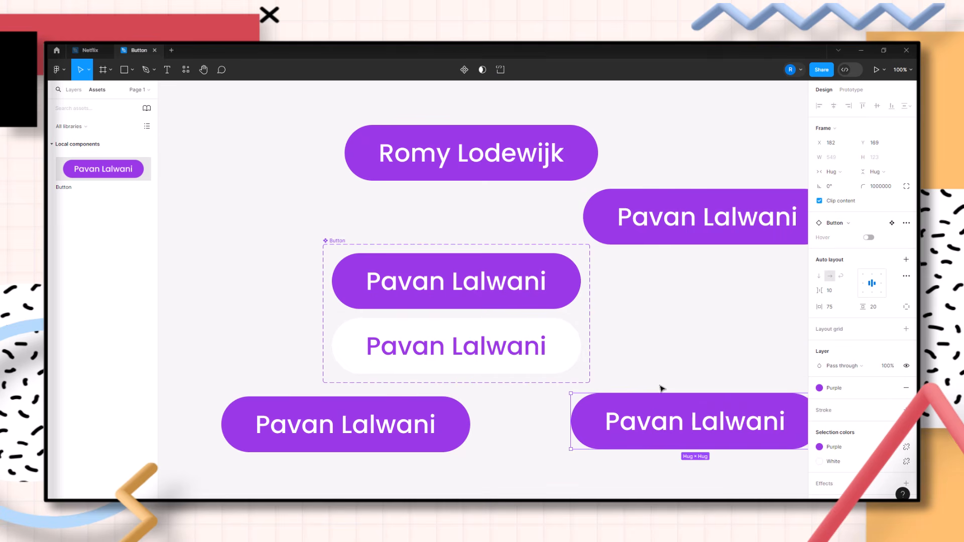
Edit the Purple colour style, lowering its opacity to 76%
{"action": "left_click", "coordinate": [869, 390]}
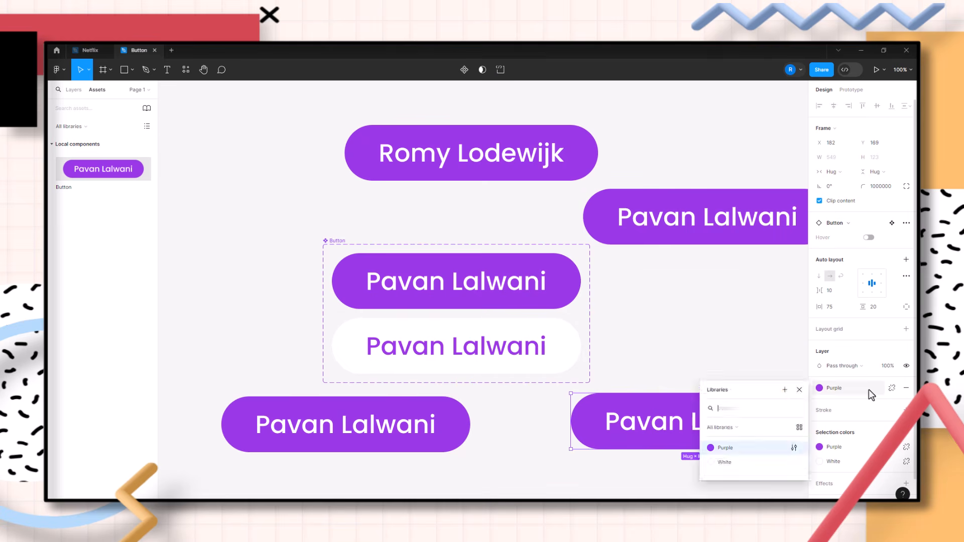
{"action": "left_click", "coordinate": [794, 449]}
{"action": "left_click", "coordinate": [573, 491]}
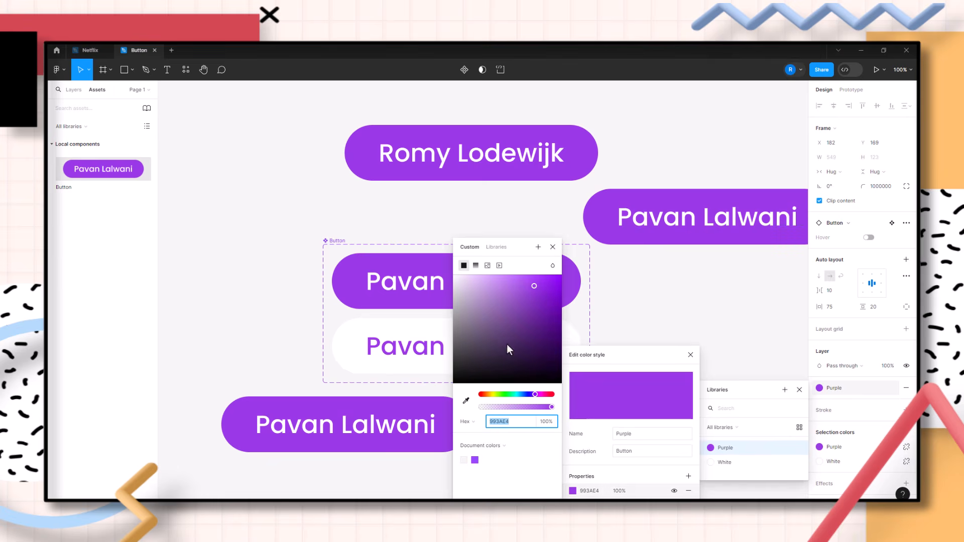
{"action": "left_click_drag", "start_coordinate": [513, 395], "coordinate": [536, 401]}
{"action": "left_click", "coordinate": [536, 405]}
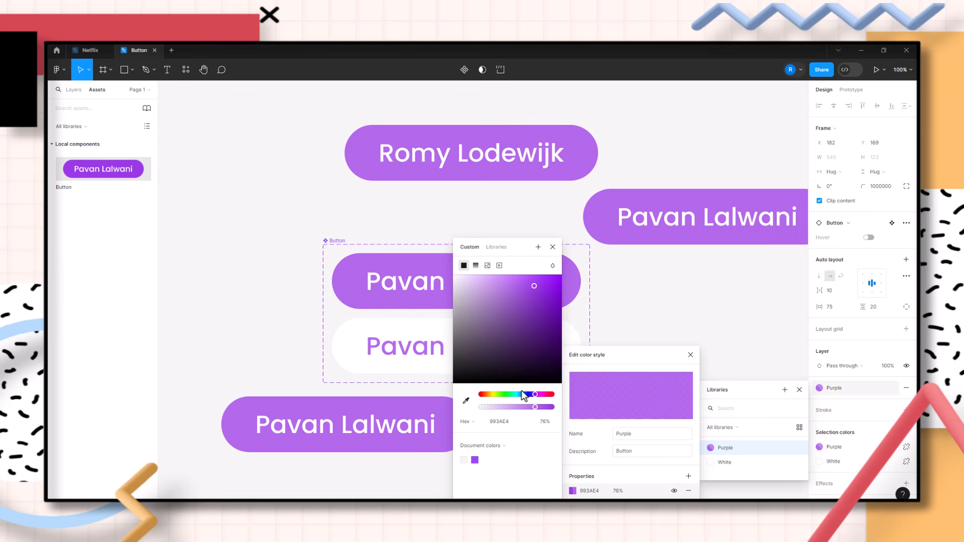
{"action": "left_click", "coordinate": [376, 219]}
{"action": "left_click_drag", "start_coordinate": [762, 269], "coordinate": [354, 286]}
{"action": "left_click_drag", "start_coordinate": [736, 292], "coordinate": [415, 288]}
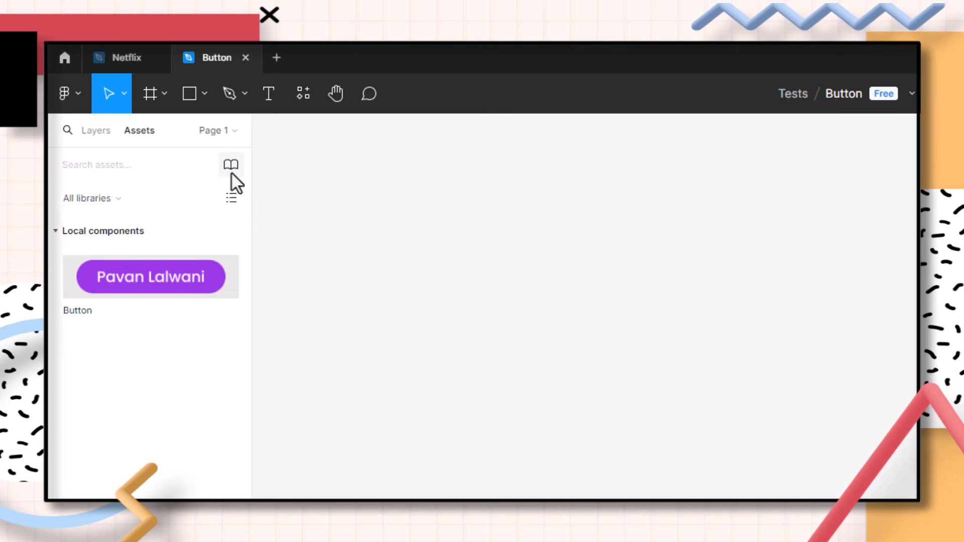
Open the team libraries and add the Power BI visuals sheet library to this file
{"action": "left_click", "coordinate": [231, 171]}
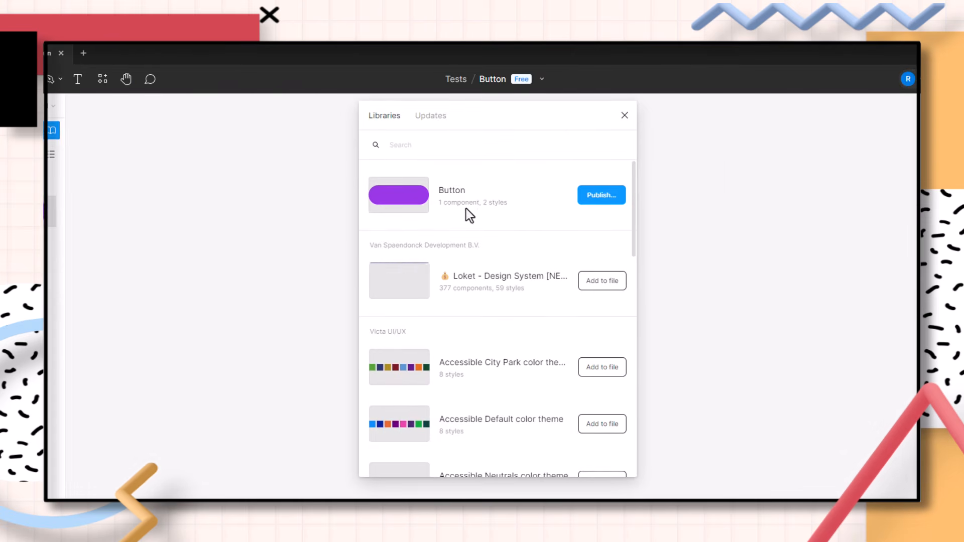
{"action": "scroll", "coordinate": [694, 242], "scroll_direction": "down", "scroll_amount": 6}
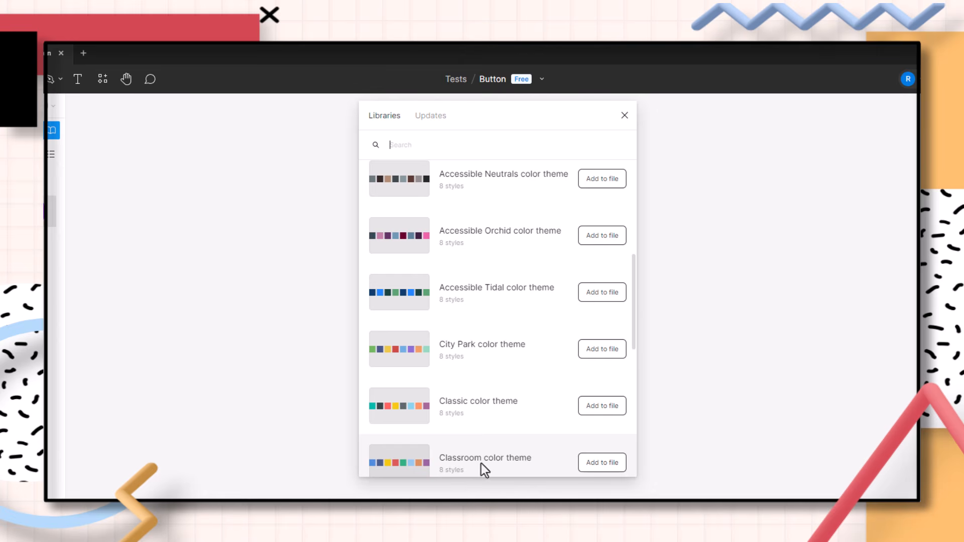
{"action": "scroll", "coordinate": [459, 400], "scroll_direction": "down", "scroll_amount": 5}
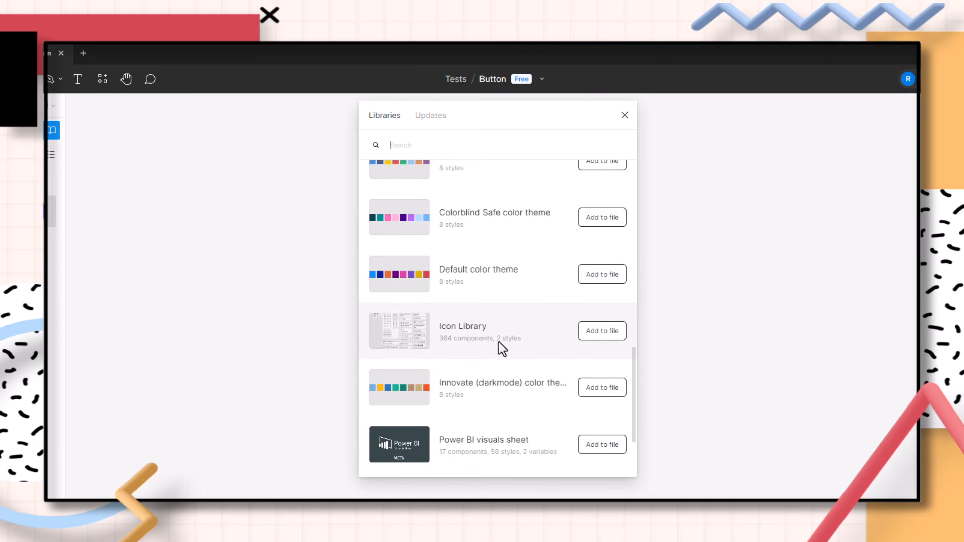
{"action": "scroll", "coordinate": [500, 339], "scroll_direction": "down", "scroll_amount": 2}
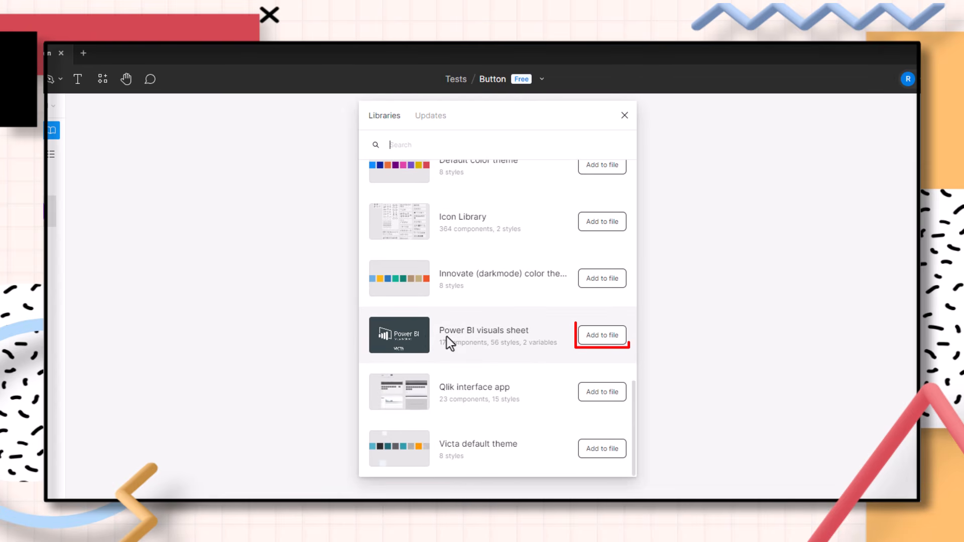
{"action": "left_click", "coordinate": [589, 339]}
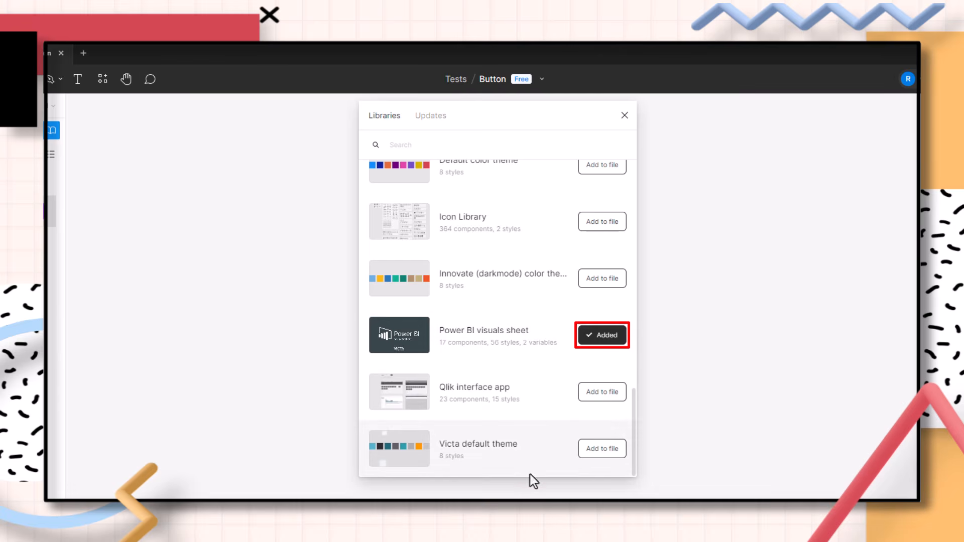
{"action": "scroll", "coordinate": [627, 314], "scroll_direction": "up", "scroll_amount": 1}
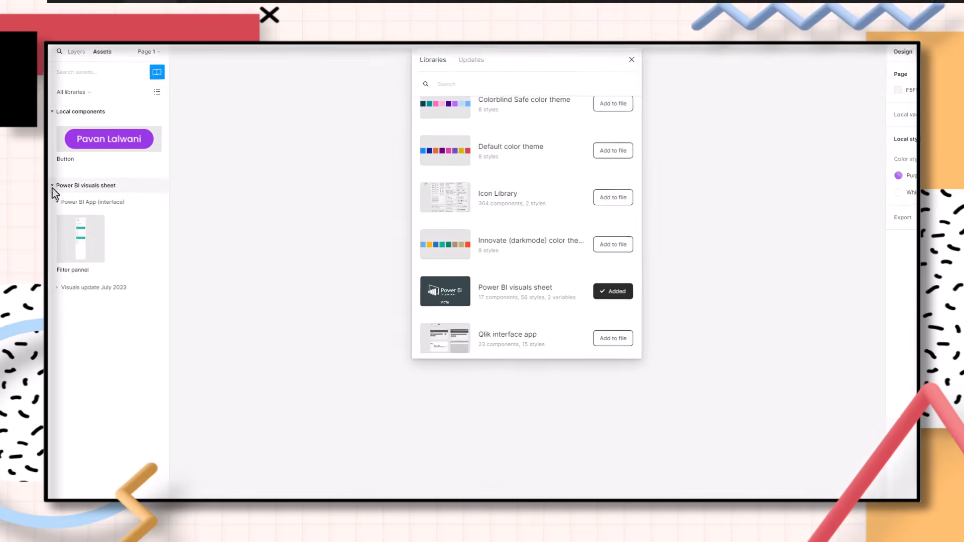
Browse the Power BI visuals sheet assets and place a Linechart component on the canvas
{"action": "left_click", "coordinate": [632, 60]}
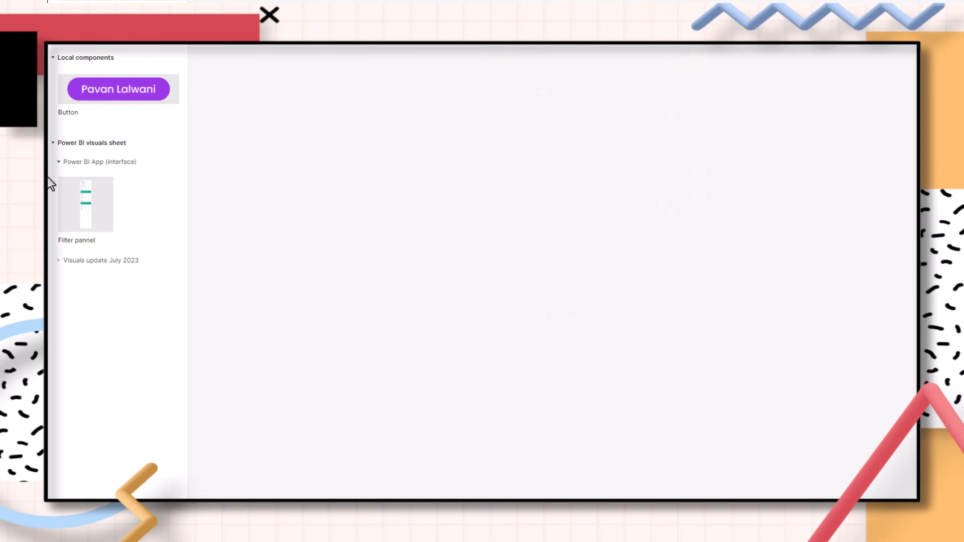
{"action": "left_click", "coordinate": [59, 165]}
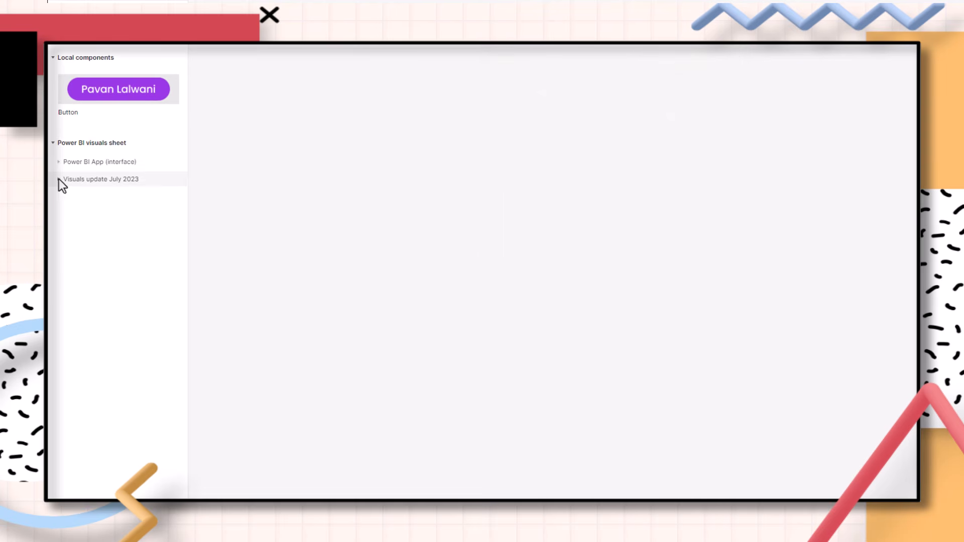
{"action": "left_click", "coordinate": [59, 179]}
{"action": "scroll", "coordinate": [83, 216], "scroll_direction": "down", "scroll_amount": 1}
{"action": "scroll", "coordinate": [92, 228], "scroll_direction": "down", "scroll_amount": 6}
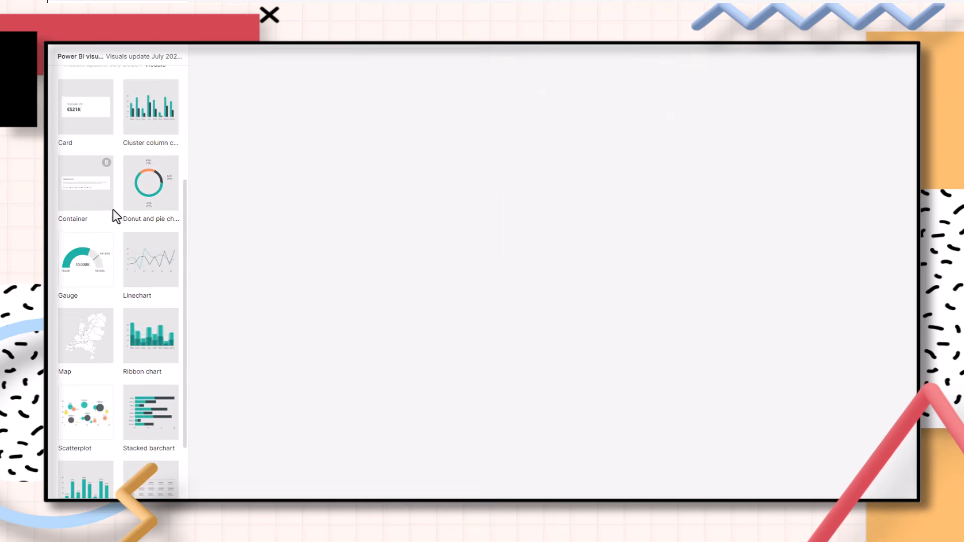
{"action": "scroll", "coordinate": [135, 361], "scroll_direction": "up", "scroll_amount": 1}
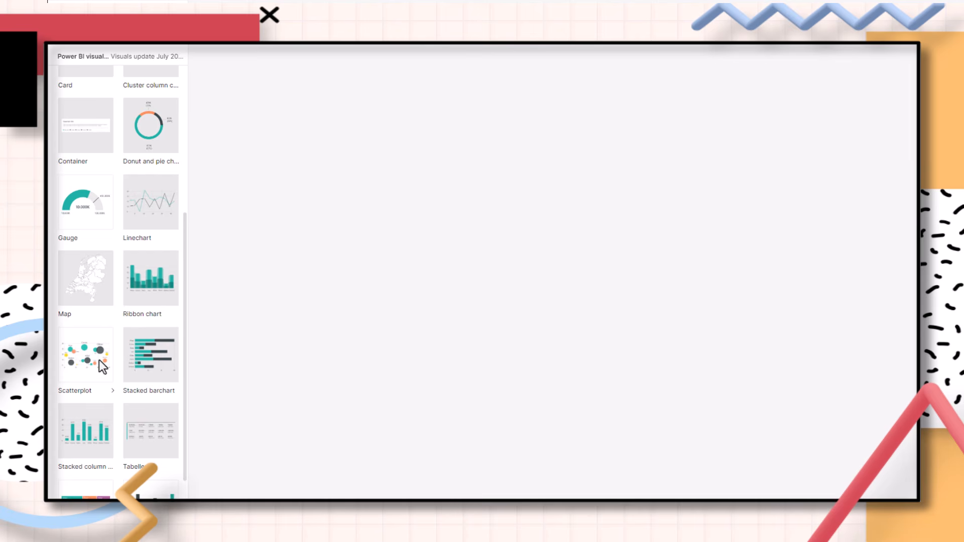
{"action": "left_click_drag", "start_coordinate": [139, 209], "coordinate": [527, 266]}
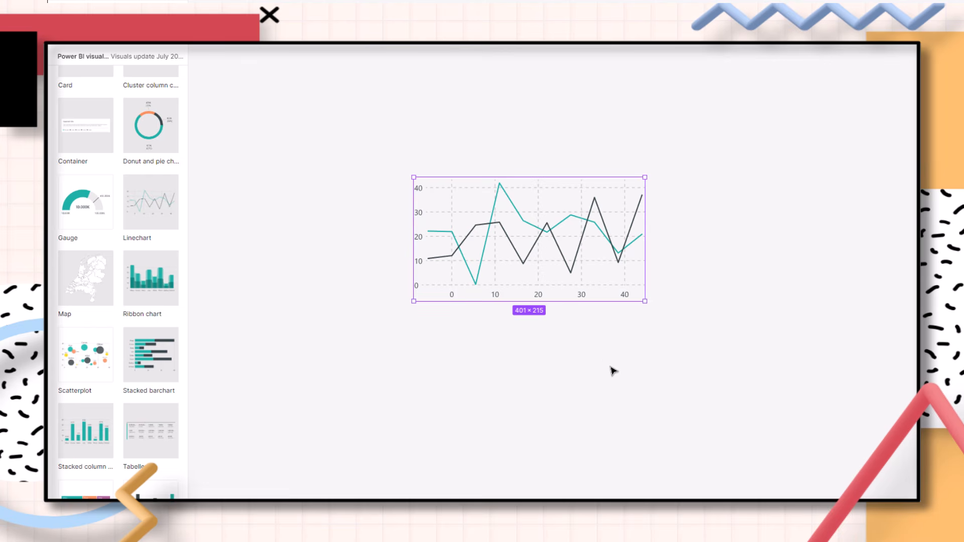
Select the line chart and toggle its Grid property off and back on
{"action": "key", "text": "shift"}
{"action": "left_click_drag", "start_coordinate": [338, 119], "coordinate": [729, 377]}
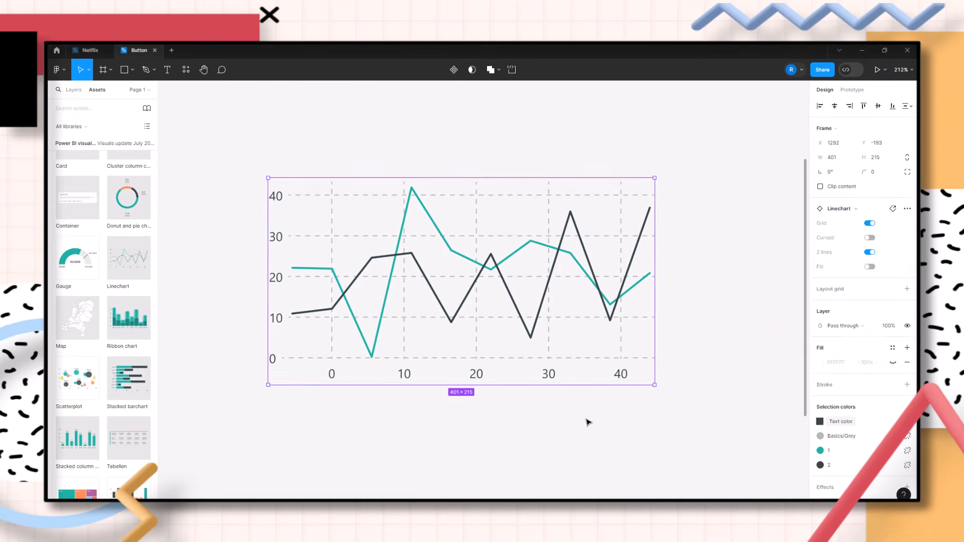
{"action": "left_click", "coordinate": [588, 422]}
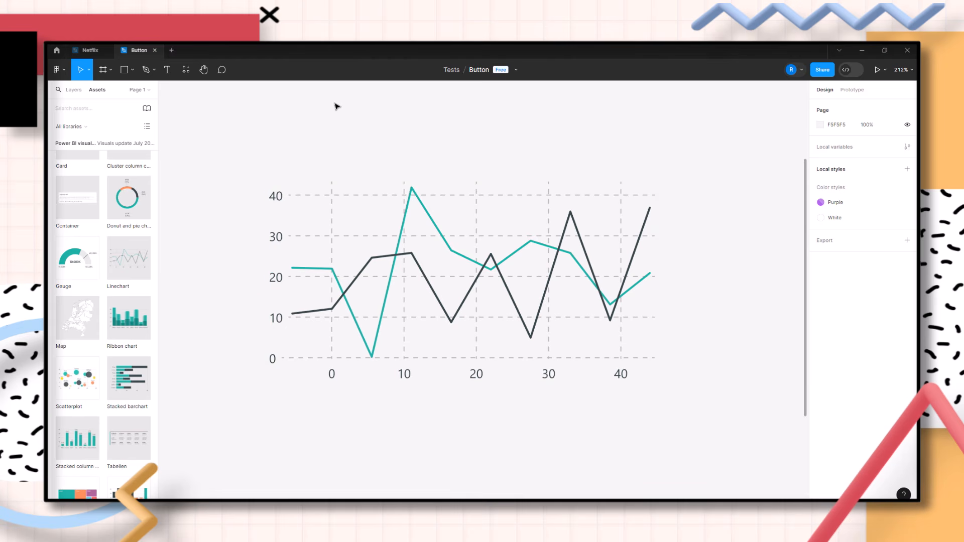
{"action": "left_click", "coordinate": [348, 213]}
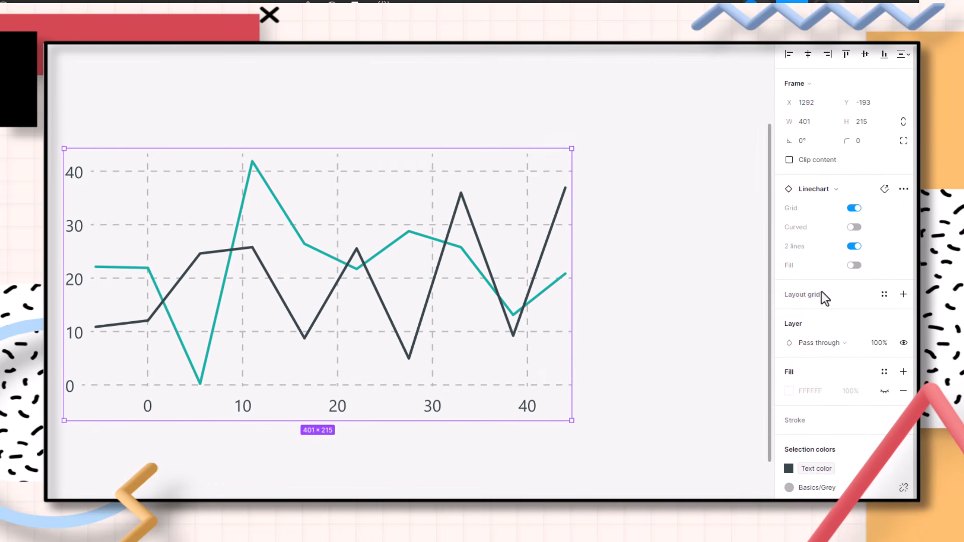
{"action": "left_click", "coordinate": [855, 209]}
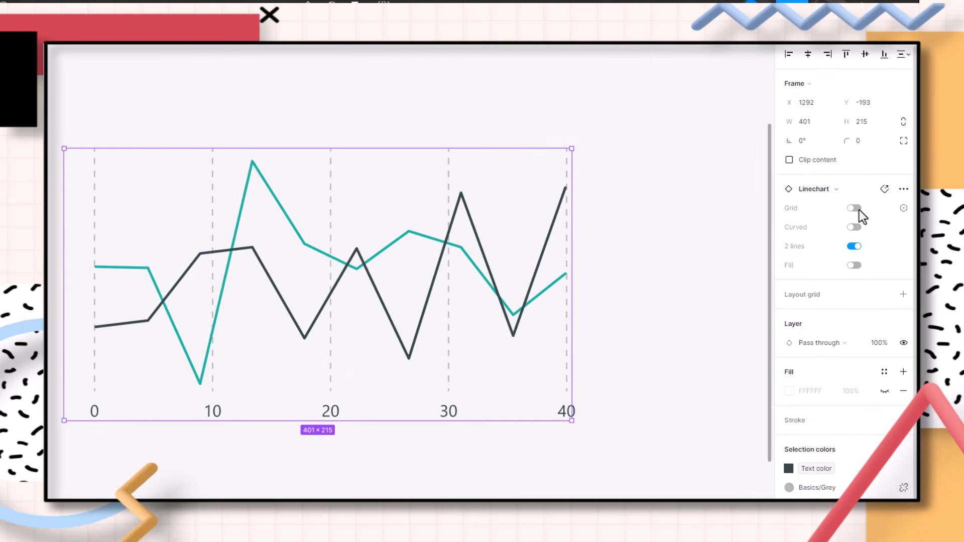
{"action": "left_click", "coordinate": [859, 210]}
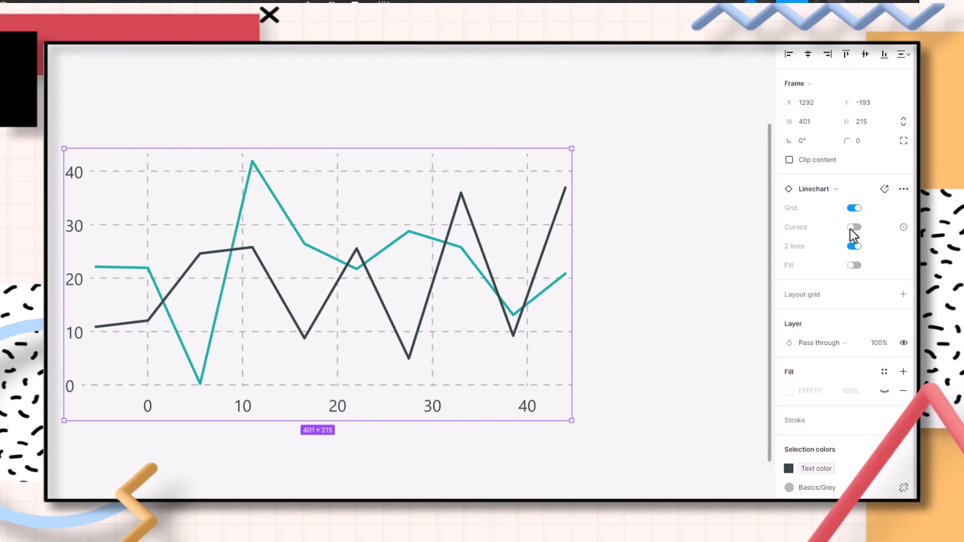
Test the chart's Curved and 2 lines properties and switch Fill on
{"action": "left_click", "coordinate": [854, 229]}
{"action": "left_click", "coordinate": [852, 228]}
{"action": "left_click", "coordinate": [854, 246]}
{"action": "left_click", "coordinate": [854, 246]}
{"action": "left_click", "coordinate": [855, 265]}
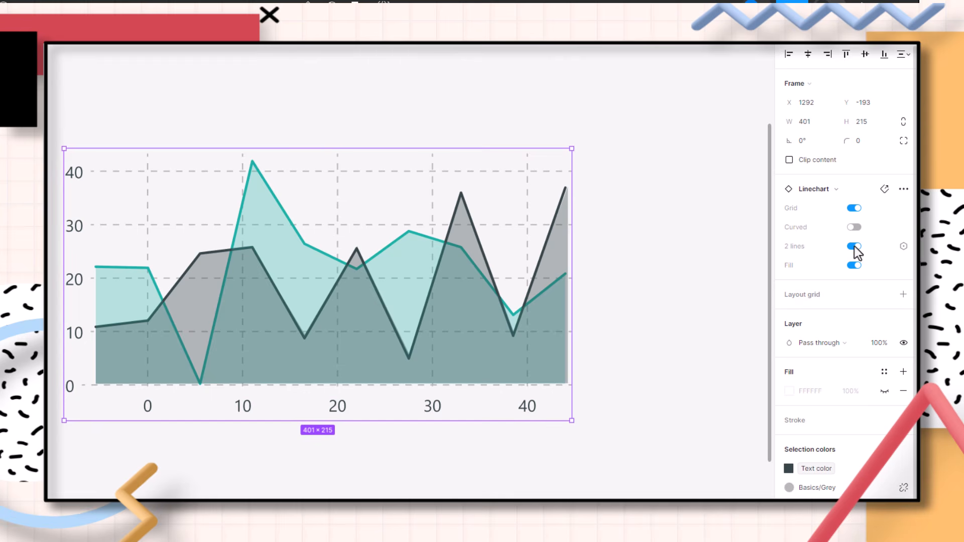
Set the chart to Curved with 2 lines off, testing 2 lines on and off once more
{"action": "left_click", "coordinate": [854, 246]}
{"action": "left_click", "coordinate": [854, 227]}
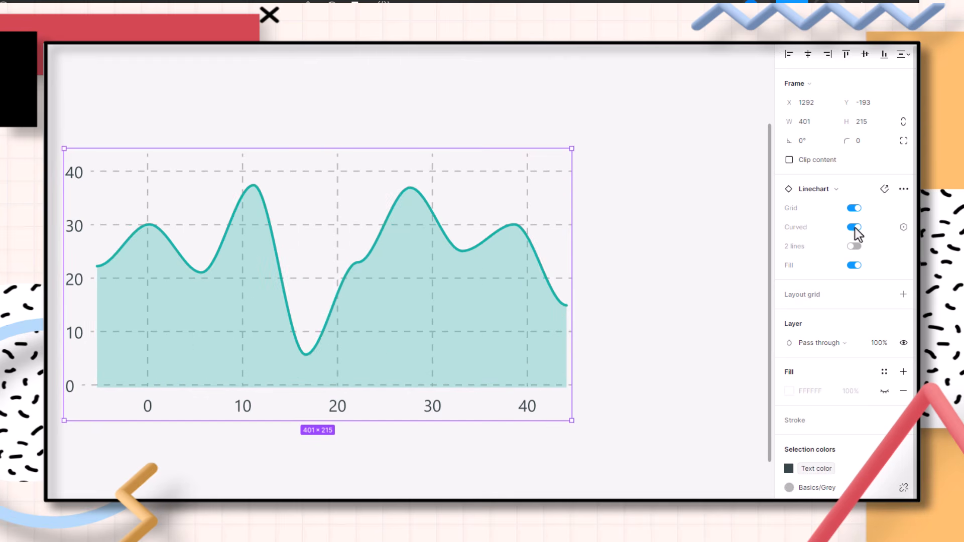
{"action": "left_click", "coordinate": [854, 247]}
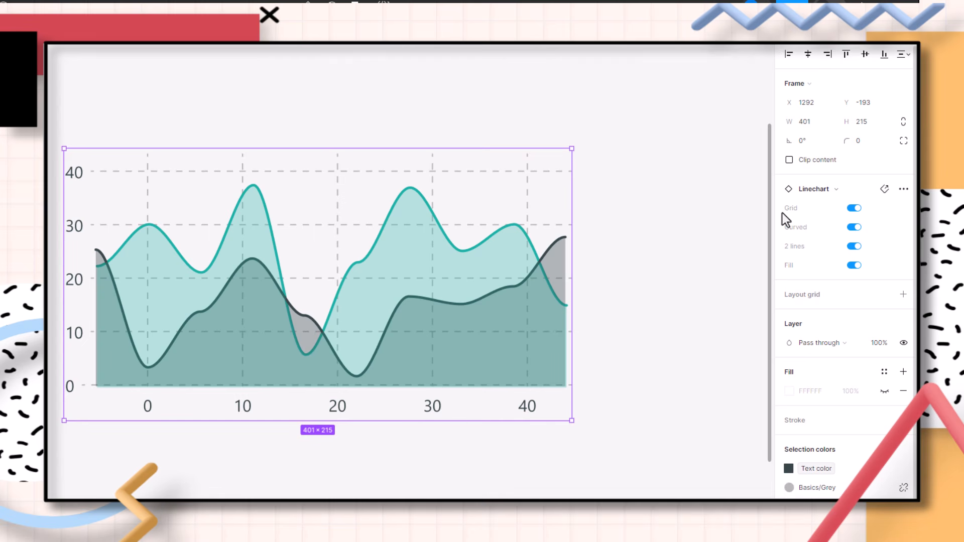
{"action": "left_click", "coordinate": [854, 247]}
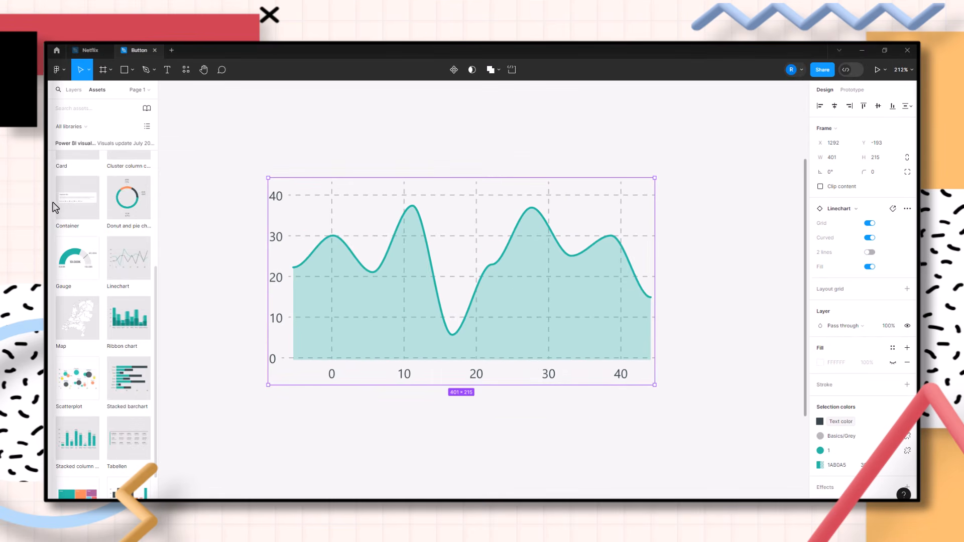
Place a Container component from the library and position it above the line chart
{"action": "left_click_drag", "start_coordinate": [86, 199], "coordinate": [738, 149]}
{"action": "left_click", "coordinate": [680, 263], "text": "ctrl+alt"}
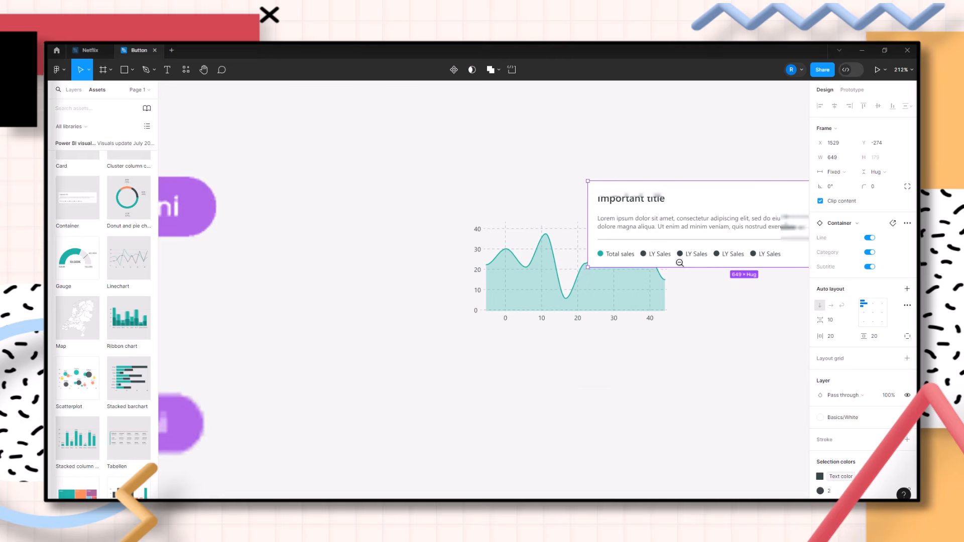
{"action": "left_click_drag", "start_coordinate": [741, 317], "coordinate": [585, 303]}
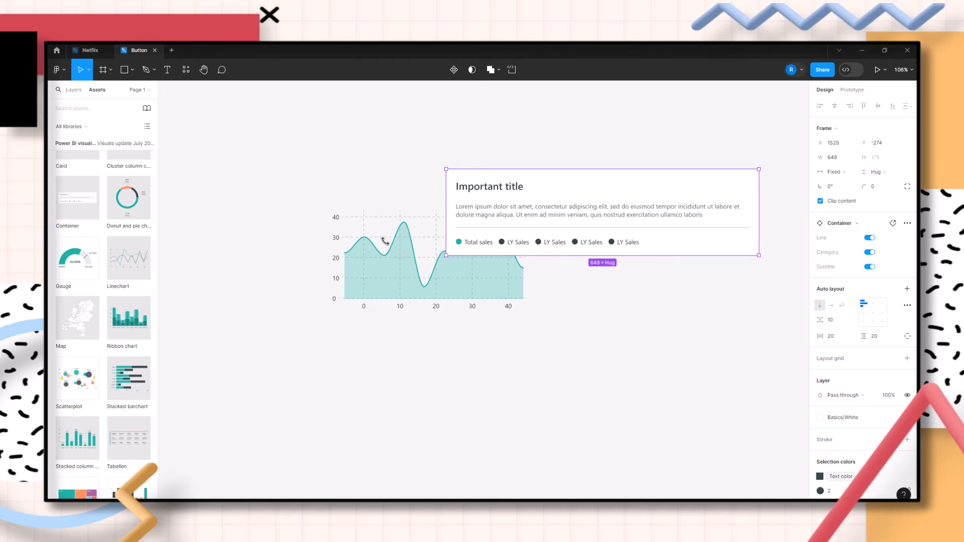
{"action": "left_click_drag", "start_coordinate": [379, 241], "coordinate": [470, 352]}
{"action": "left_click_drag", "start_coordinate": [649, 297], "coordinate": [607, 285]}
{"action": "left_click", "coordinate": [609, 206]}
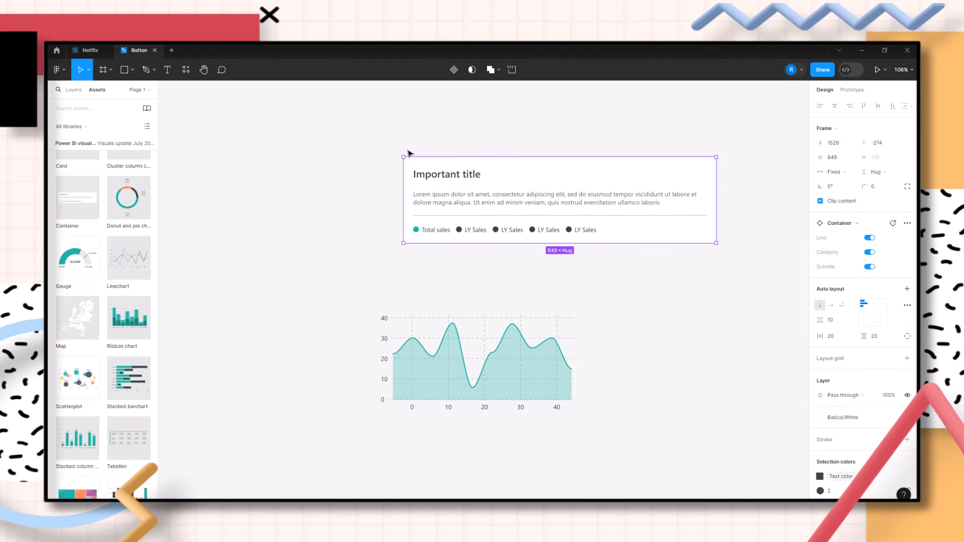
Toggle the container's Line, Category and Subtitle properties off and back on
{"action": "left_click", "coordinate": [867, 237]}
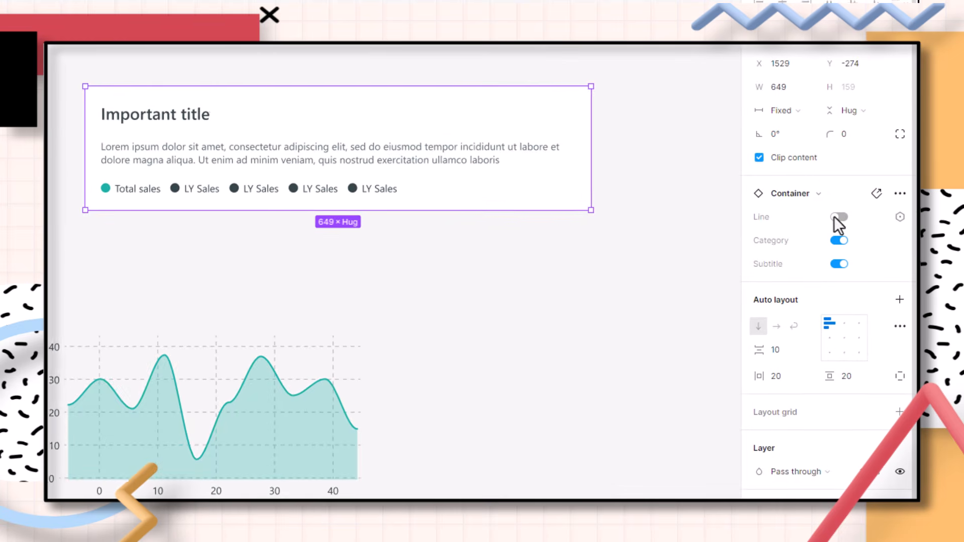
{"action": "left_click", "coordinate": [837, 217]}
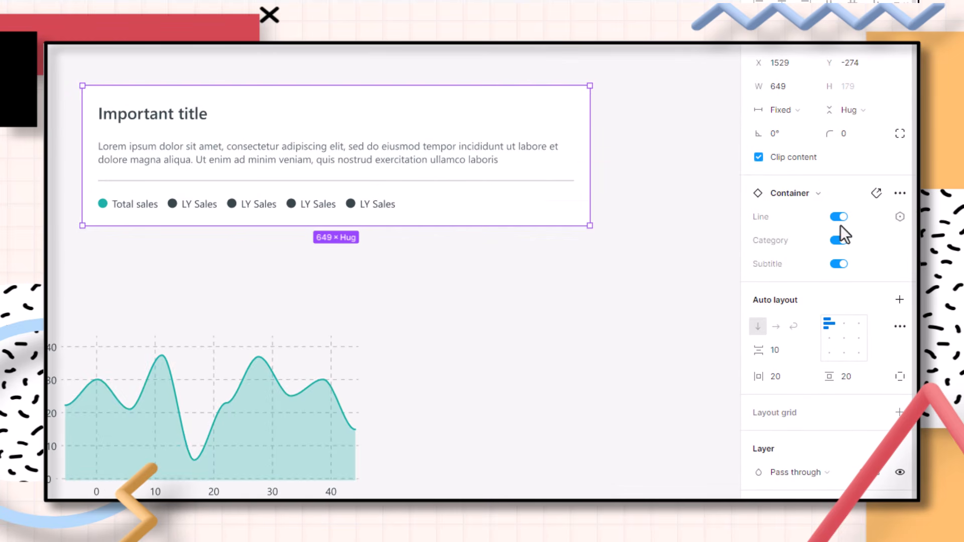
{"action": "left_click", "coordinate": [844, 240]}
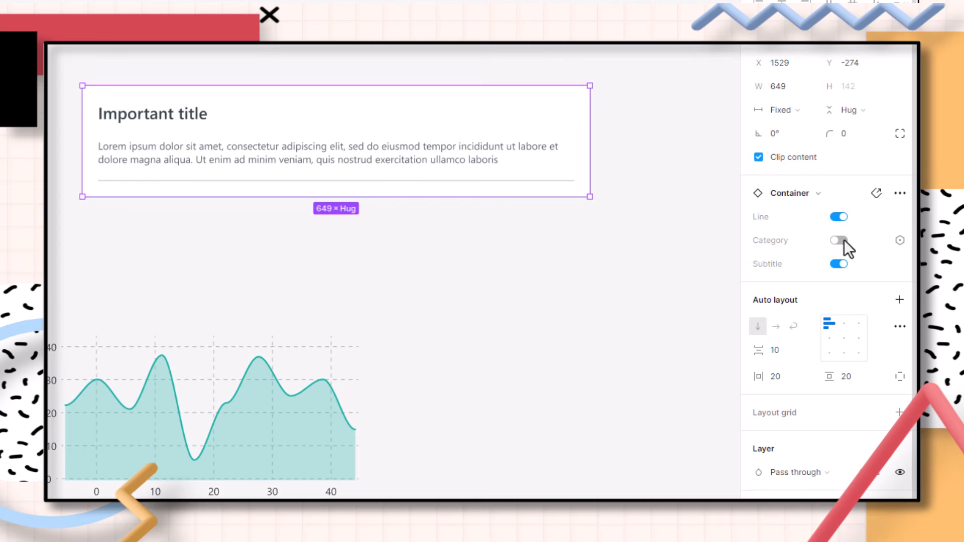
{"action": "left_click", "coordinate": [844, 240]}
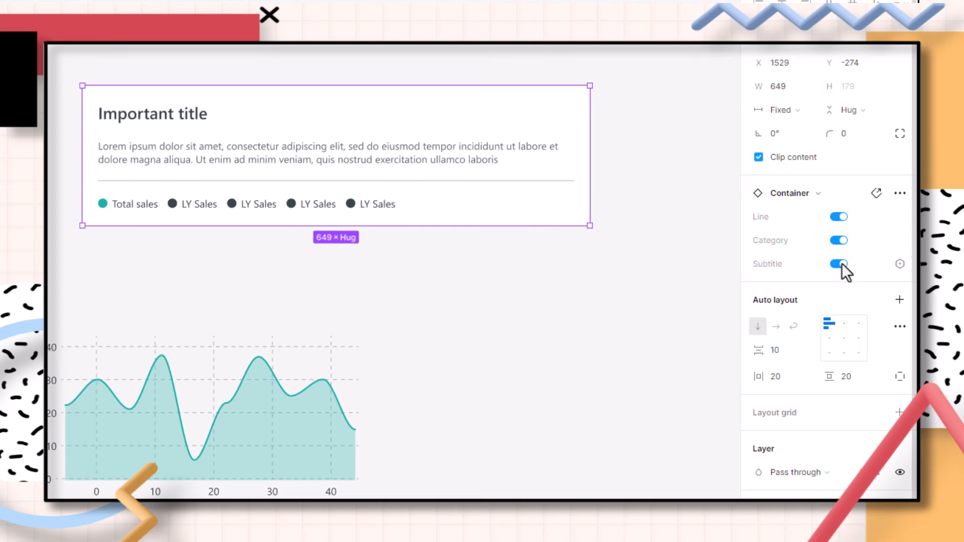
{"action": "left_click", "coordinate": [842, 263]}
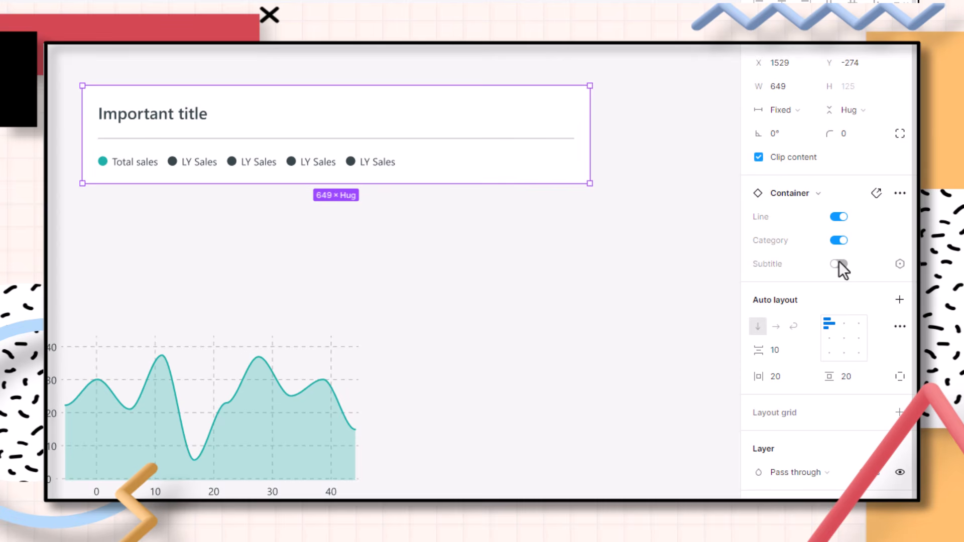
{"action": "left_click", "coordinate": [839, 263]}
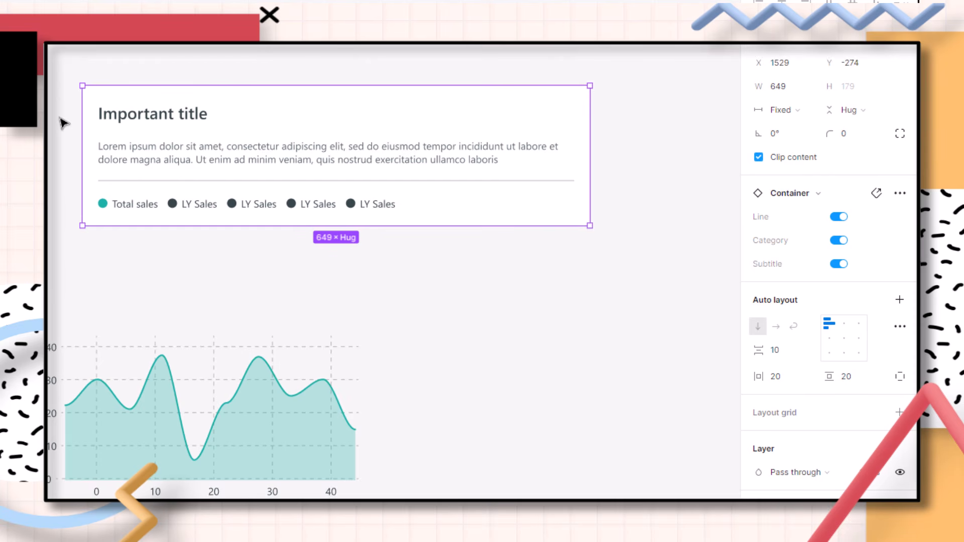
Detach the container instance from its main component
{"action": "right_click", "coordinate": [240, 106]}
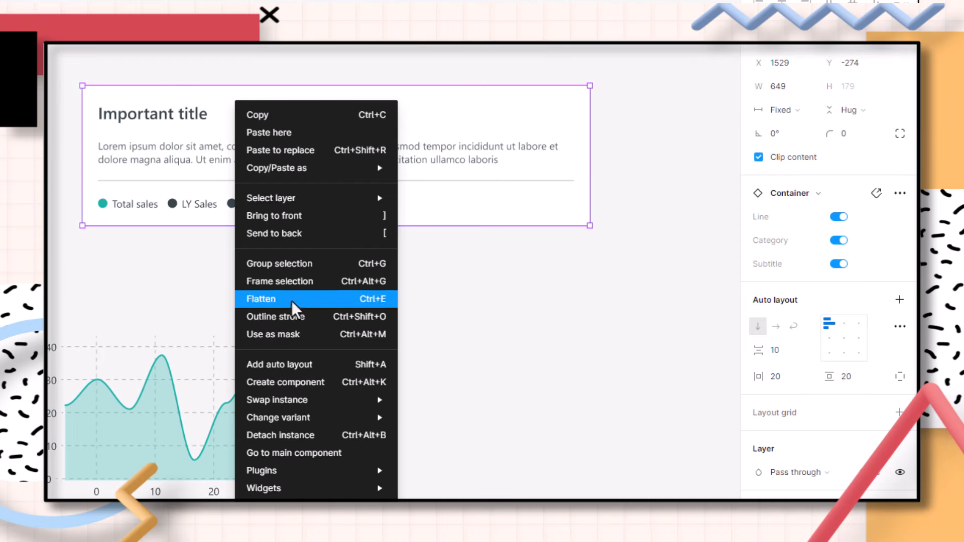
{"action": "mouse_move", "coordinate": [352, 421]}
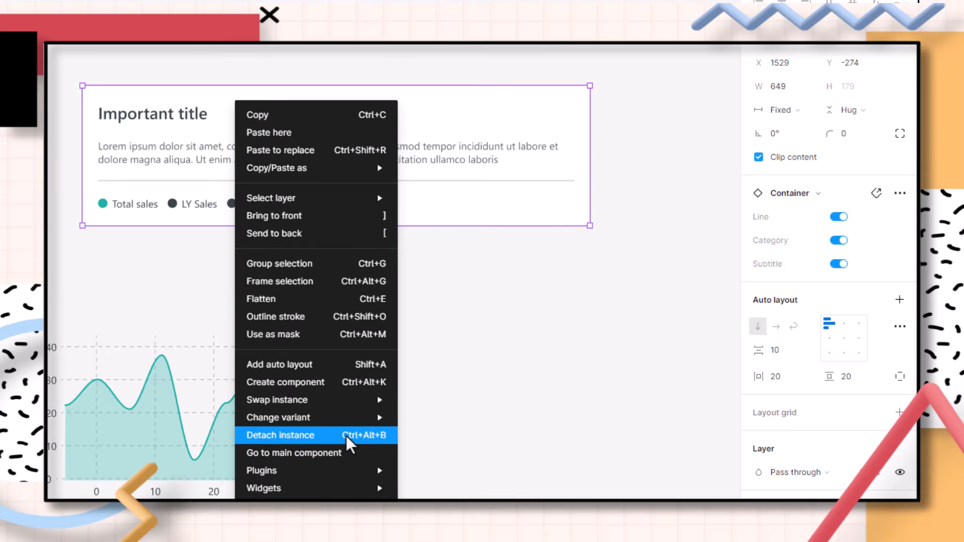
{"action": "left_click", "coordinate": [348, 437]}
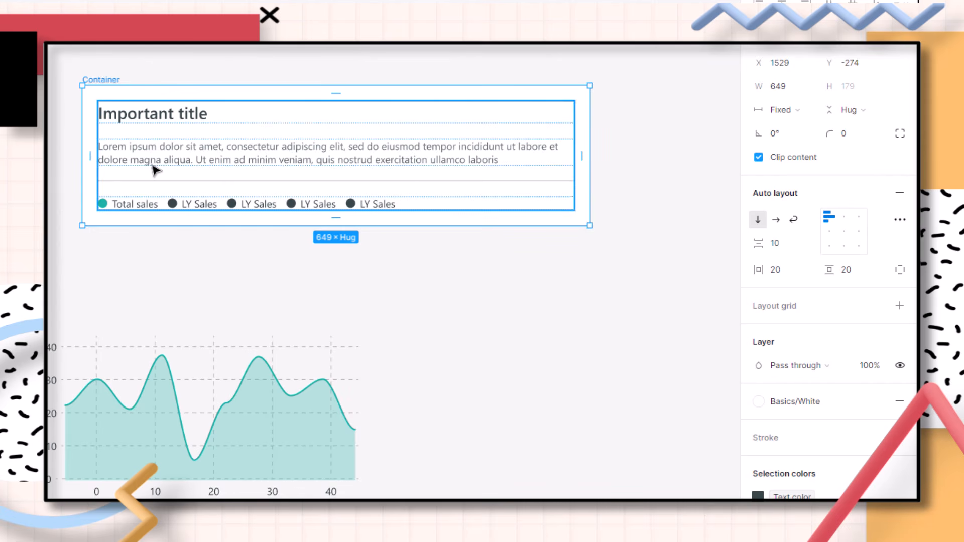
Move the line chart into the container and set its width and height to Fill container
{"action": "left_click_drag", "start_coordinate": [123, 445], "coordinate": [180, 222]}
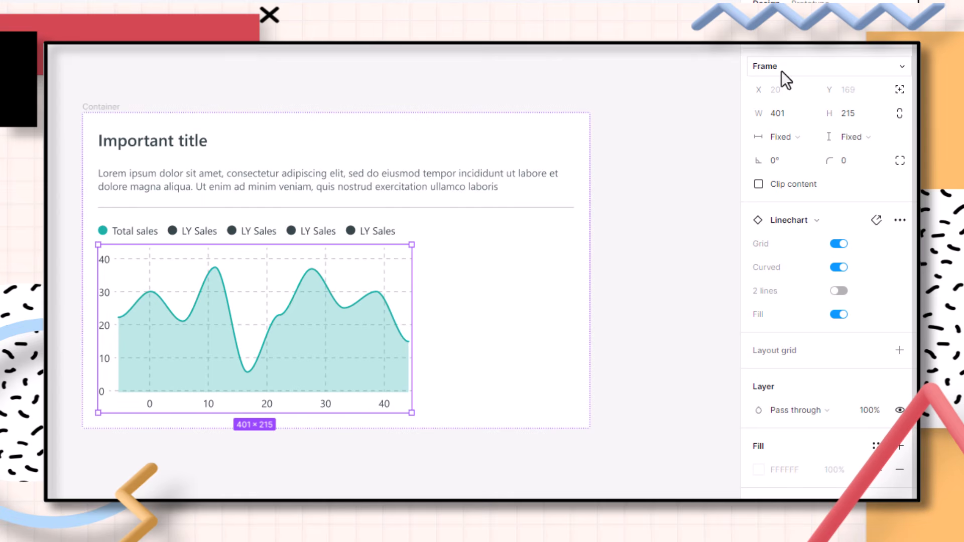
{"action": "left_click", "coordinate": [797, 144]}
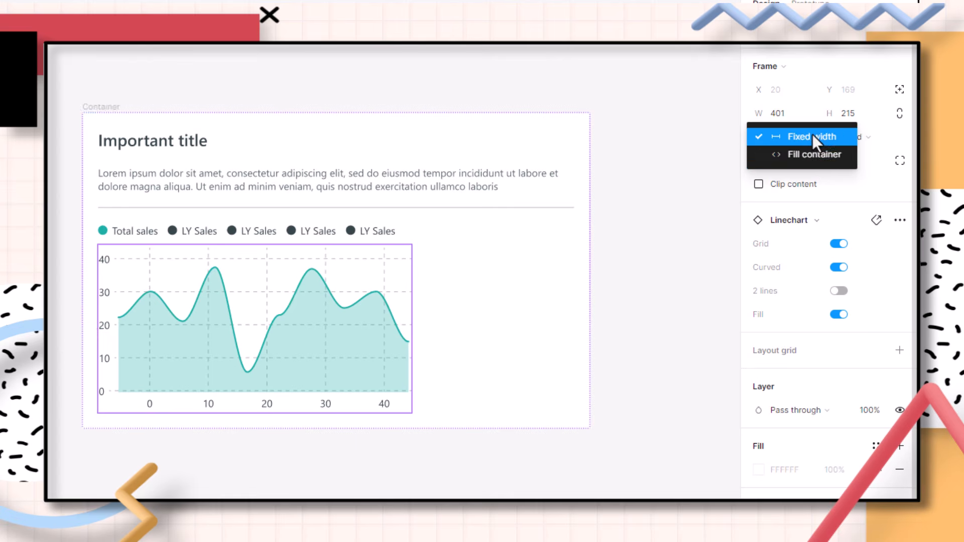
{"action": "left_click", "coordinate": [813, 155]}
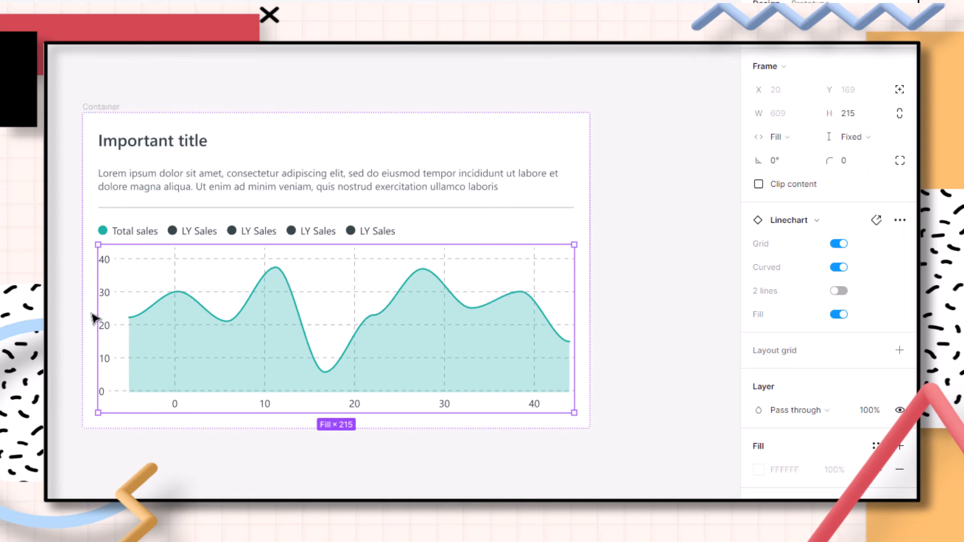
{"action": "left_click", "coordinate": [841, 139]}
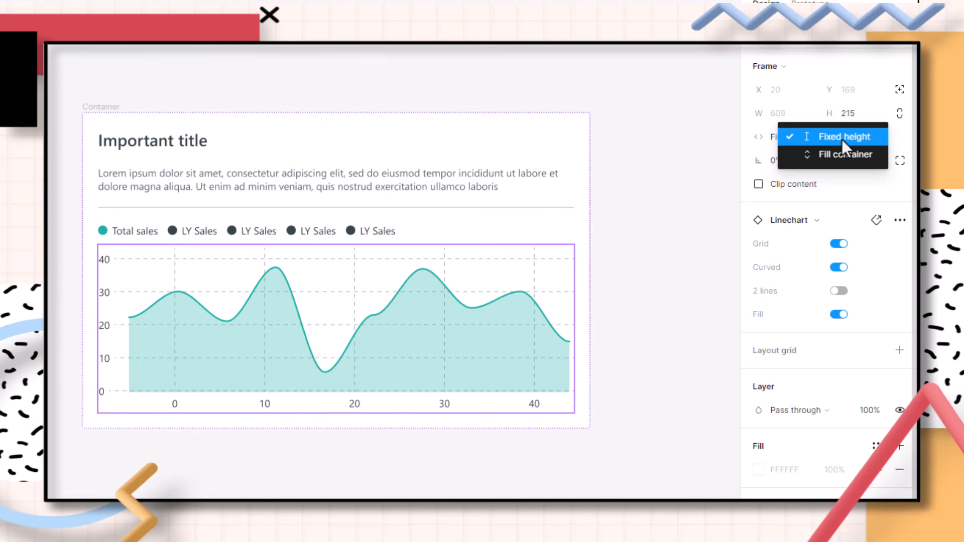
{"action": "left_click", "coordinate": [811, 158]}
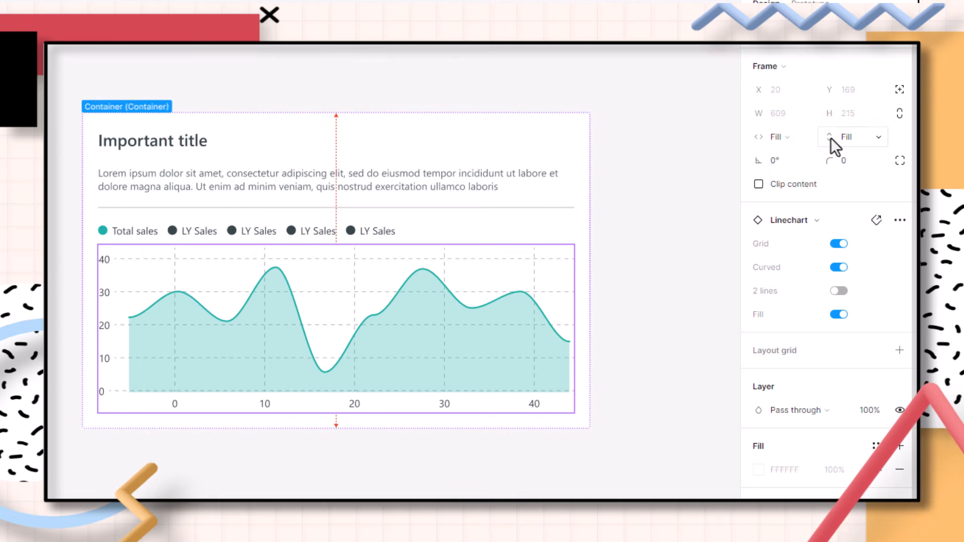
Select the container and resize it to about 601 px wide, then shorten its height
{"action": "left_click", "coordinate": [221, 81]}
{"action": "left_click", "coordinate": [117, 109]}
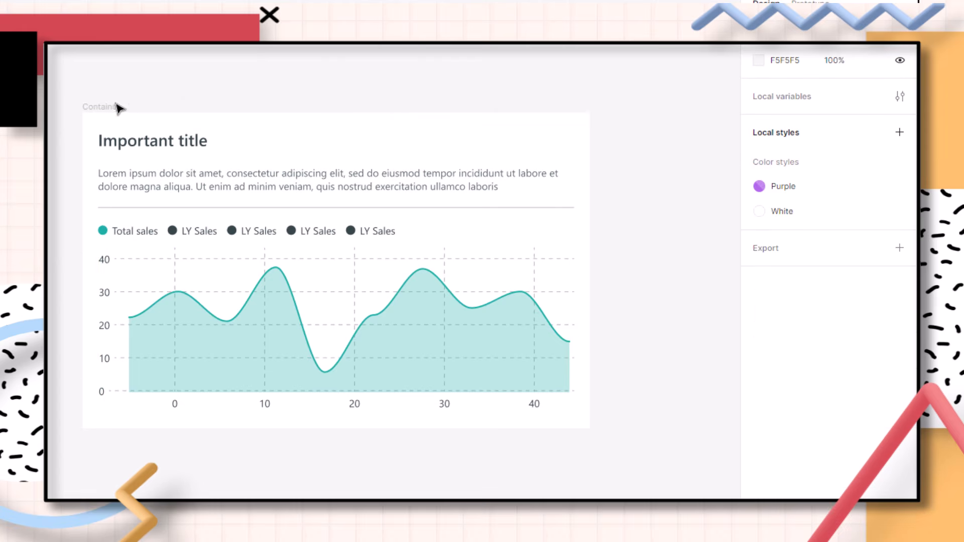
{"action": "left_click", "coordinate": [118, 106]}
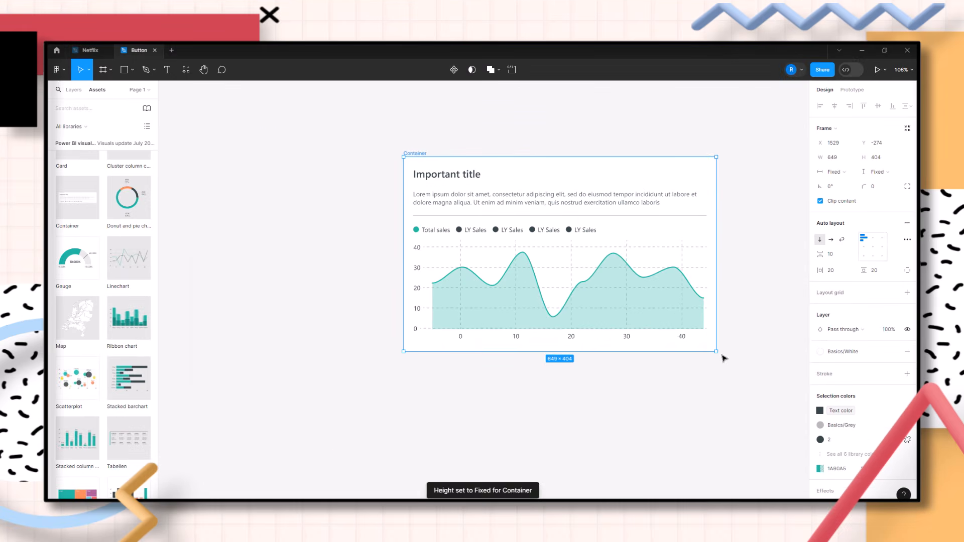
{"action": "left_click_drag", "start_coordinate": [717, 350], "coordinate": [693, 434]}
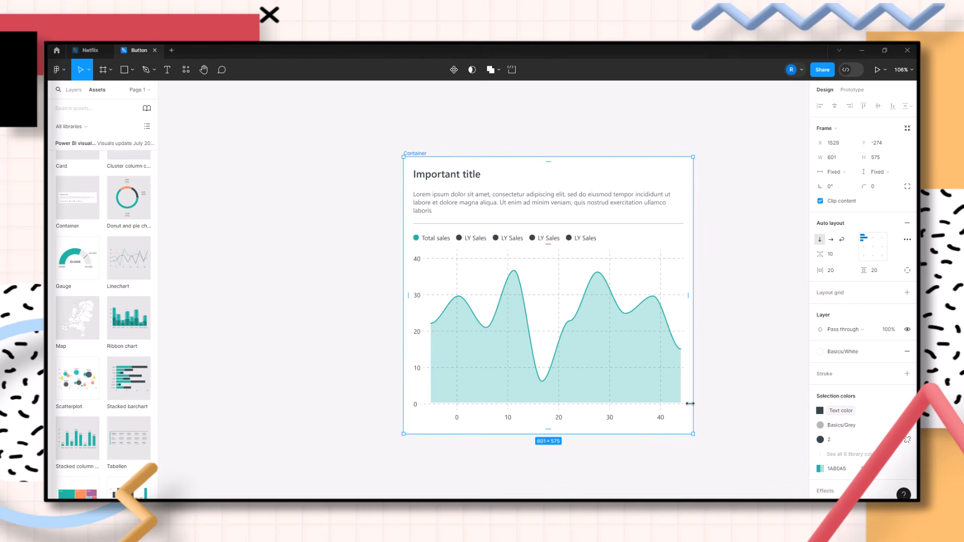
{"action": "left_click_drag", "start_coordinate": [629, 435], "coordinate": [613, 364]}
{"action": "left_click", "coordinate": [690, 416]}
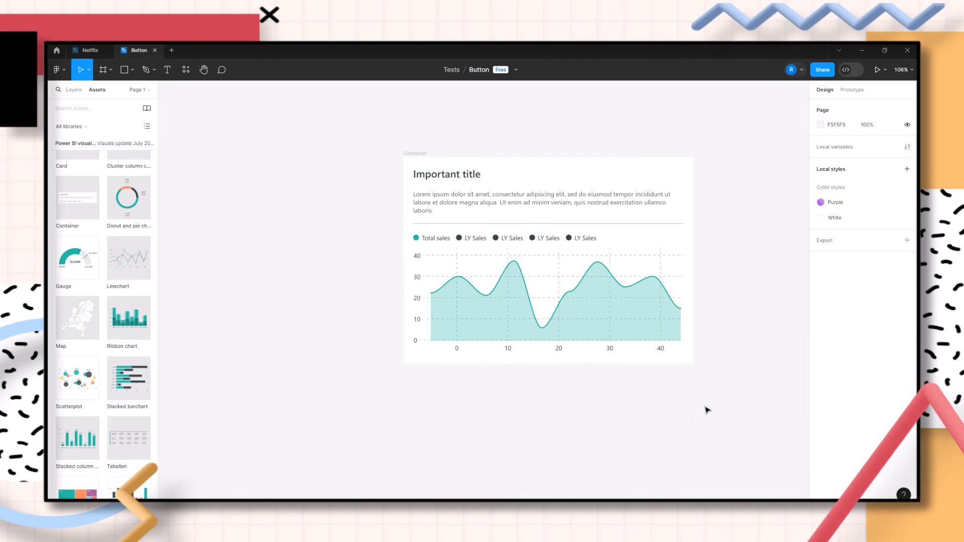
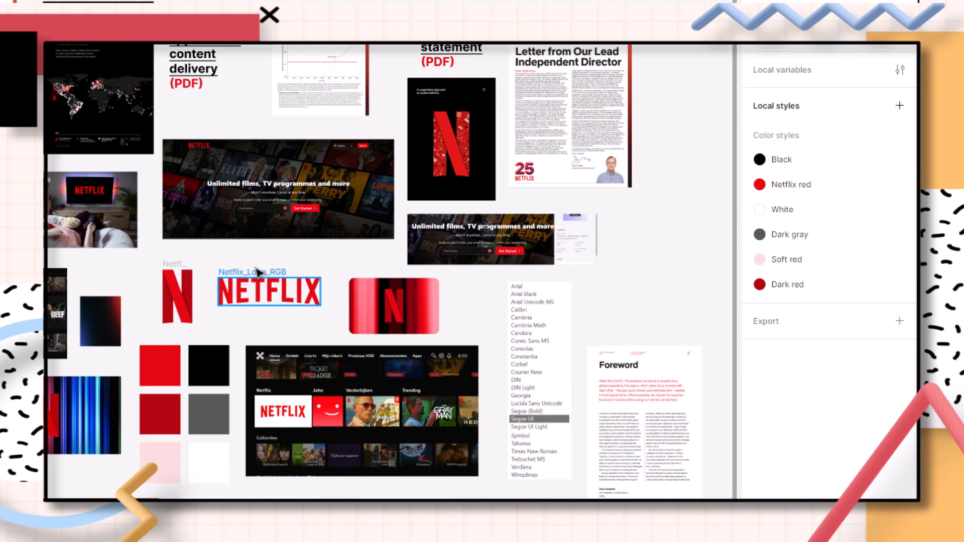
Zoom in on the Netflix wordmark and try swapping its fill style from Netflix red to Black, then undo the swap
{"action": "key", "text": "z"}
{"action": "left_click_drag", "start_coordinate": [139, 243], "coordinate": [345, 340]}
{"action": "left_click", "coordinate": [349, 318]}
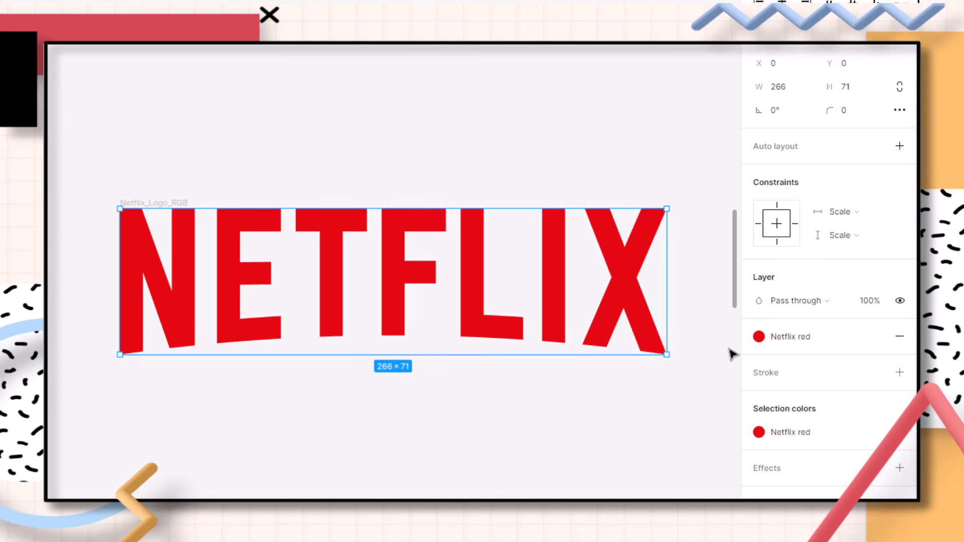
{"action": "left_click", "coordinate": [791, 343]}
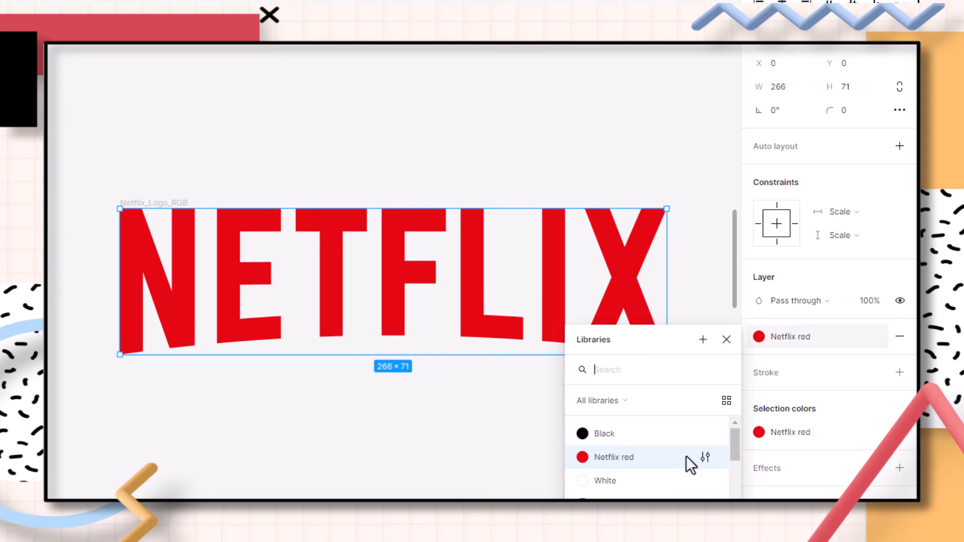
{"action": "left_click", "coordinate": [637, 431]}
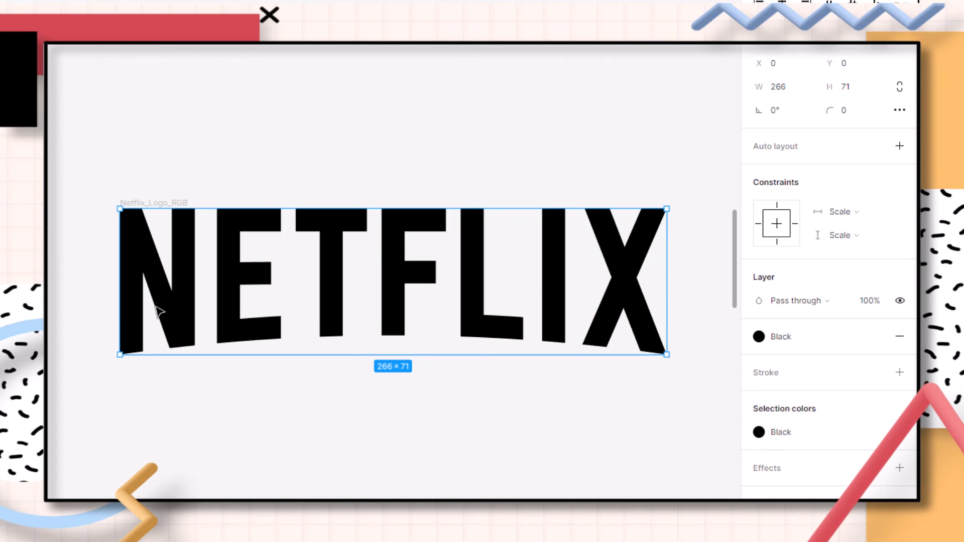
{"action": "key", "text": "ctrl+z"}
Examine the moodboard's pay-and-performance chart and the neighbouring images up close
{"action": "left_click", "coordinate": [144, 153]}
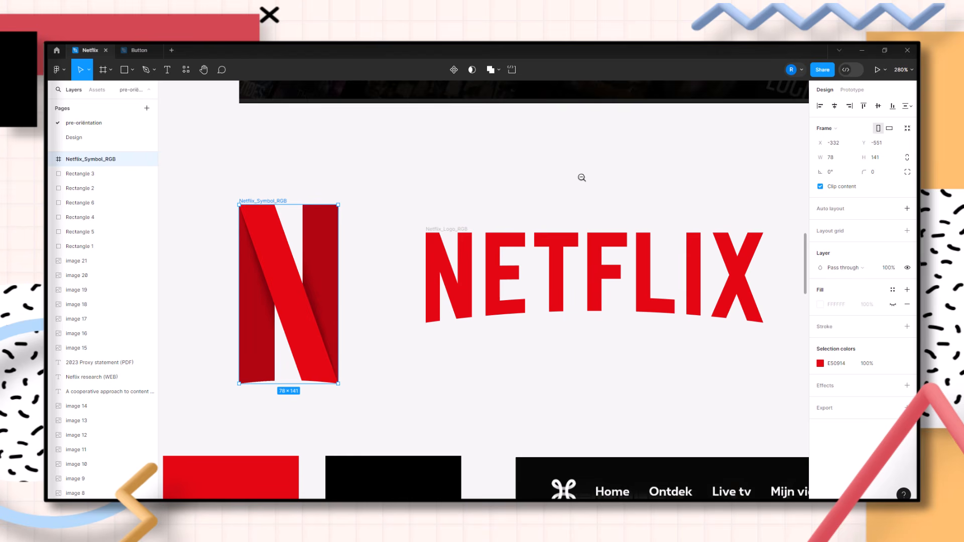
{"action": "scroll", "coordinate": [579, 181], "scroll_direction": "down", "scroll_amount": 5}
{"action": "scroll", "coordinate": [302, 334], "scroll_direction": "left", "scroll_amount": 5}
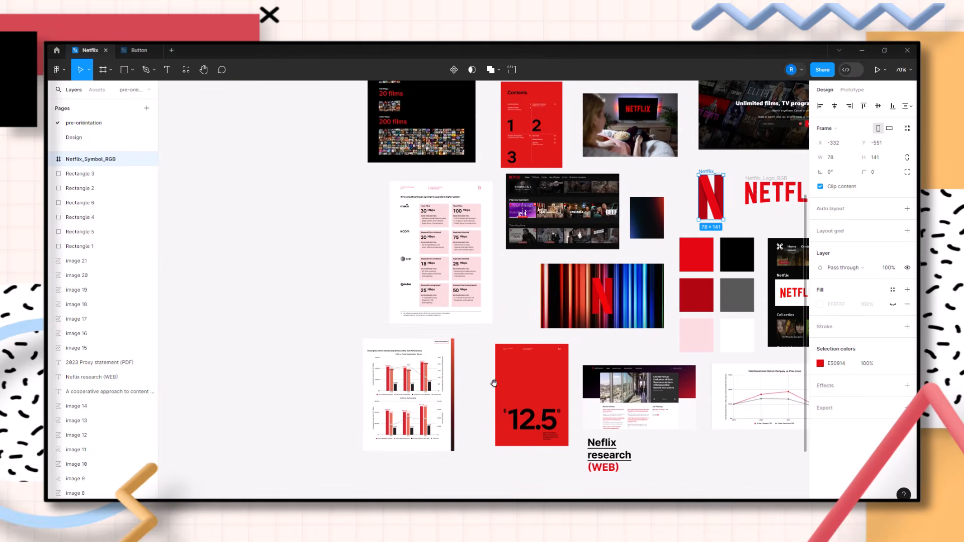
{"action": "left_click_drag", "start_coordinate": [361, 328], "coordinate": [510, 454]}
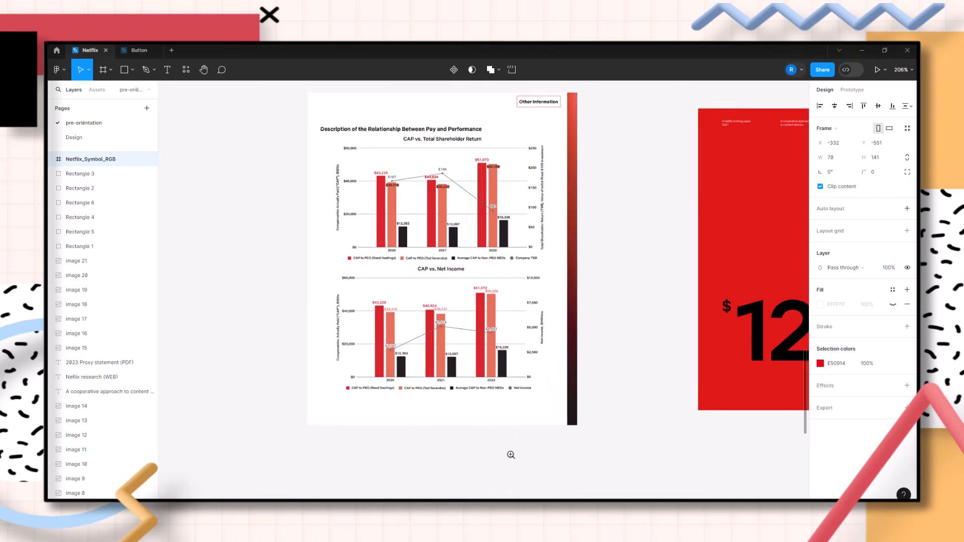
{"action": "left_click_drag", "start_coordinate": [523, 405], "coordinate": [532, 465]}
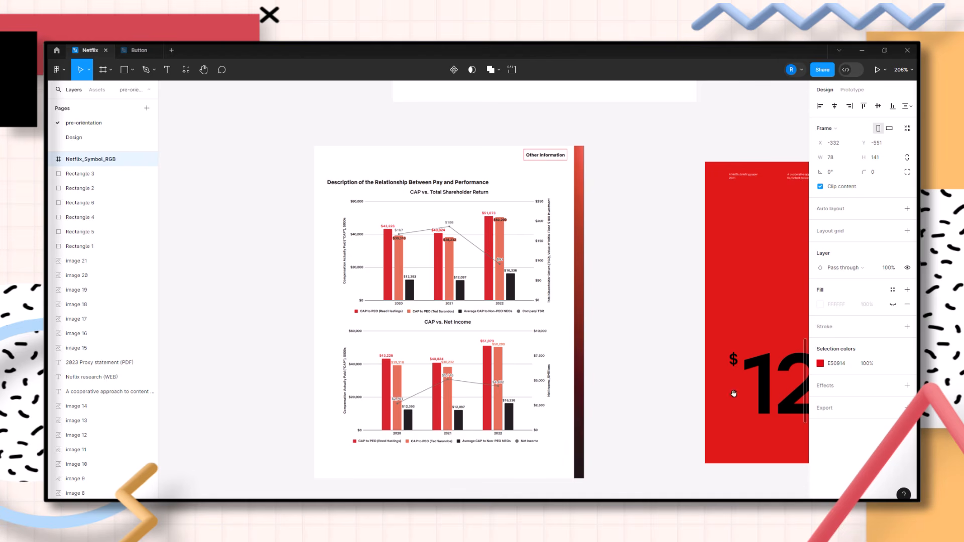
{"action": "left_click_drag", "start_coordinate": [748, 338], "coordinate": [470, 341]}
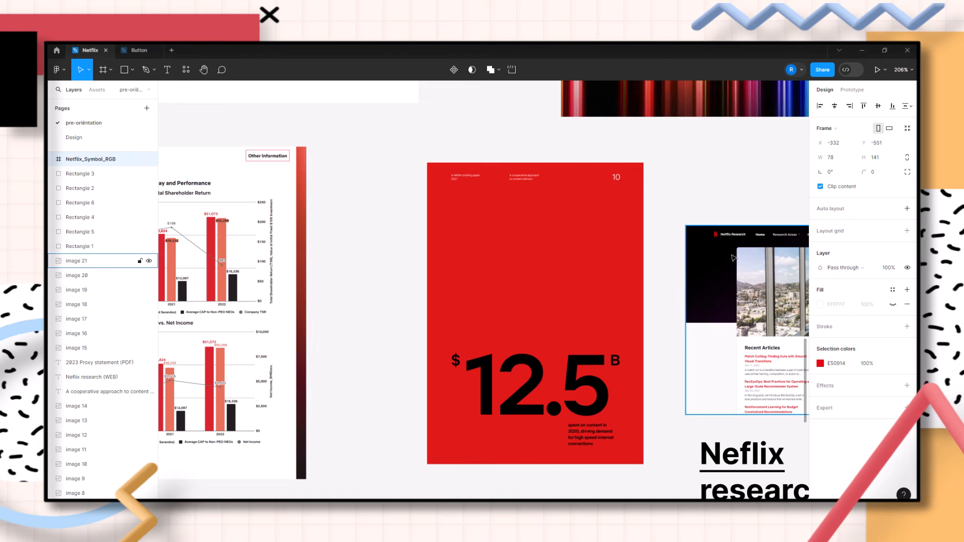
{"action": "left_click_drag", "start_coordinate": [762, 159], "coordinate": [414, 95]}
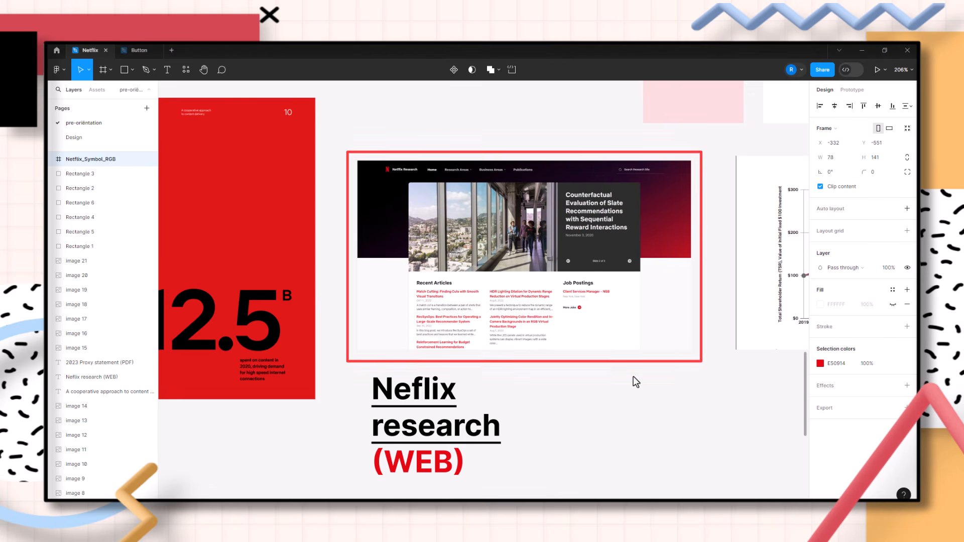
Browse the research web page and content-delivery images, then zoom out to view the whole Netflix moodboard
{"action": "left_click", "coordinate": [691, 263], "text": "alt"}
{"action": "left_click", "coordinate": [692, 264], "text": "alt"}
{"action": "left_click_drag", "start_coordinate": [698, 349], "coordinate": [555, 472]}
{"action": "left_click_drag", "start_coordinate": [653, 170], "coordinate": [568, 252]}
{"action": "left_click_drag", "start_coordinate": [373, 125], "coordinate": [500, 260]}
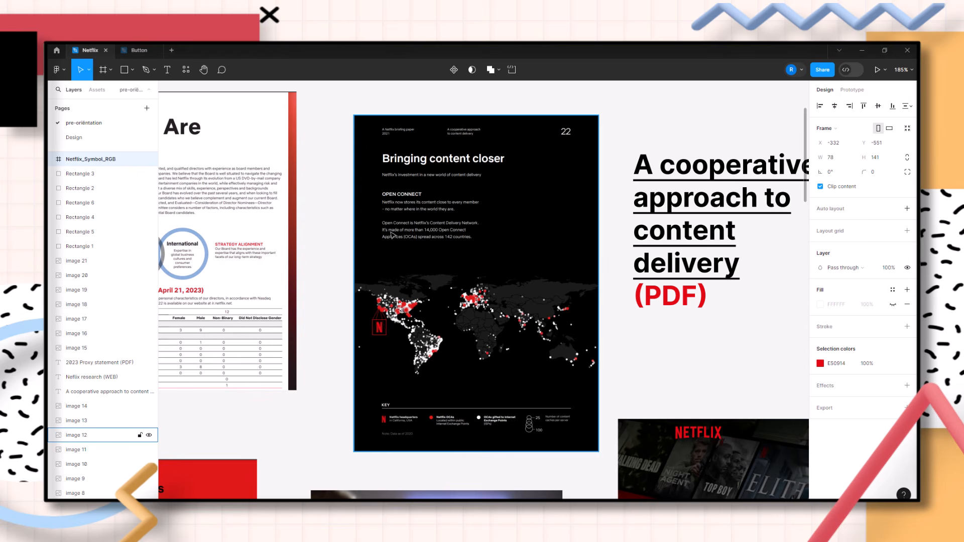
{"action": "left_click", "coordinate": [648, 114]}
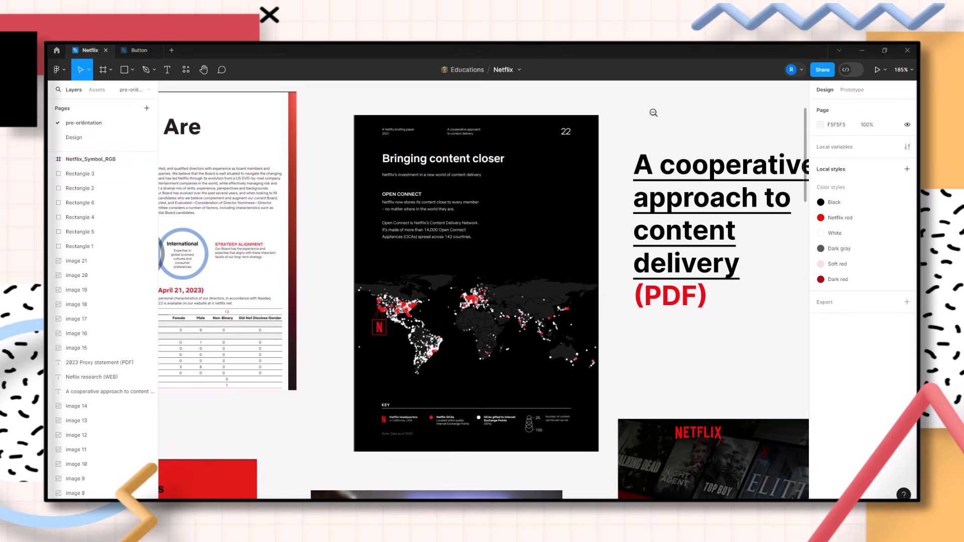
{"action": "left_click", "coordinate": [653, 112], "text": "alt"}
{"action": "scroll", "coordinate": [627, 271], "scroll_direction": "right", "scroll_amount": 5}
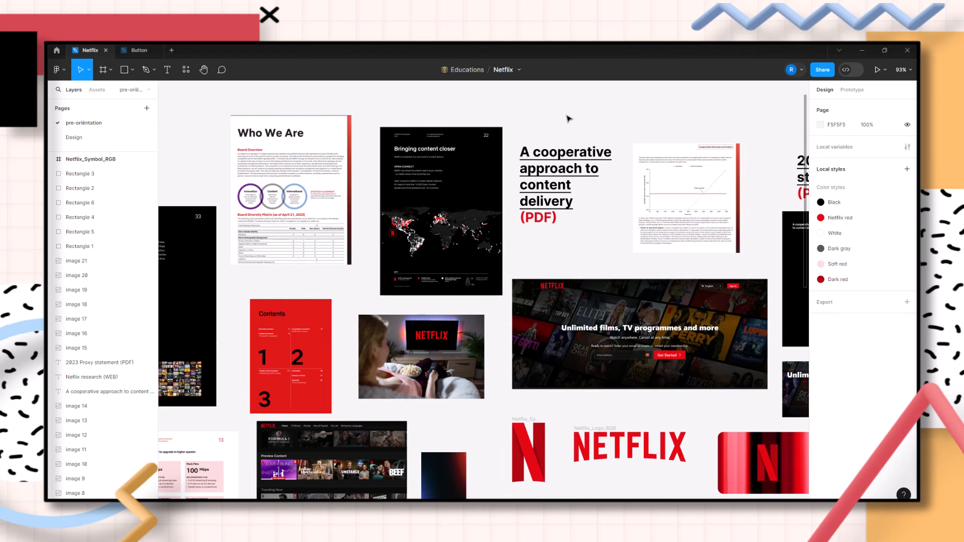
{"action": "scroll", "coordinate": [564, 116], "scroll_direction": "down", "scroll_amount": 2}
{"action": "left_click_drag", "start_coordinate": [564, 116], "coordinate": [469, 110]}
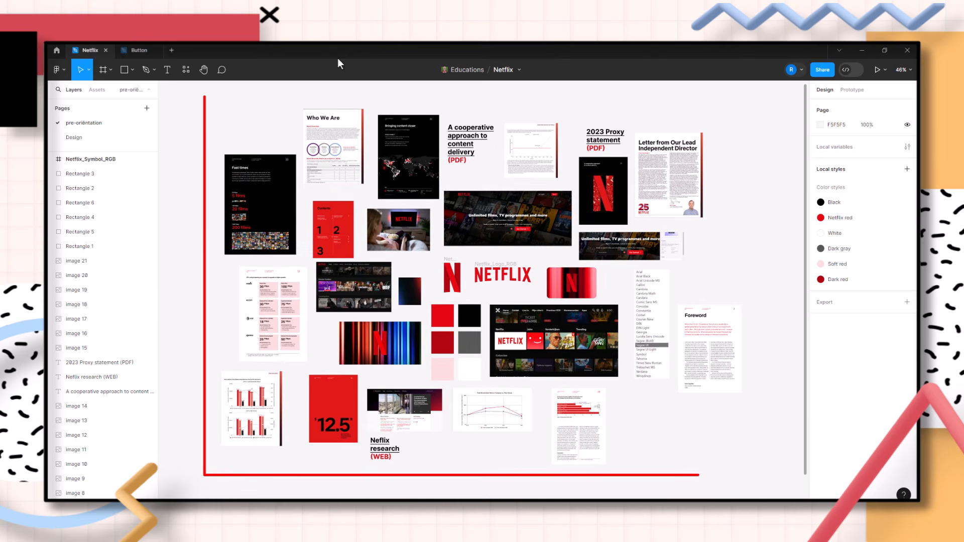
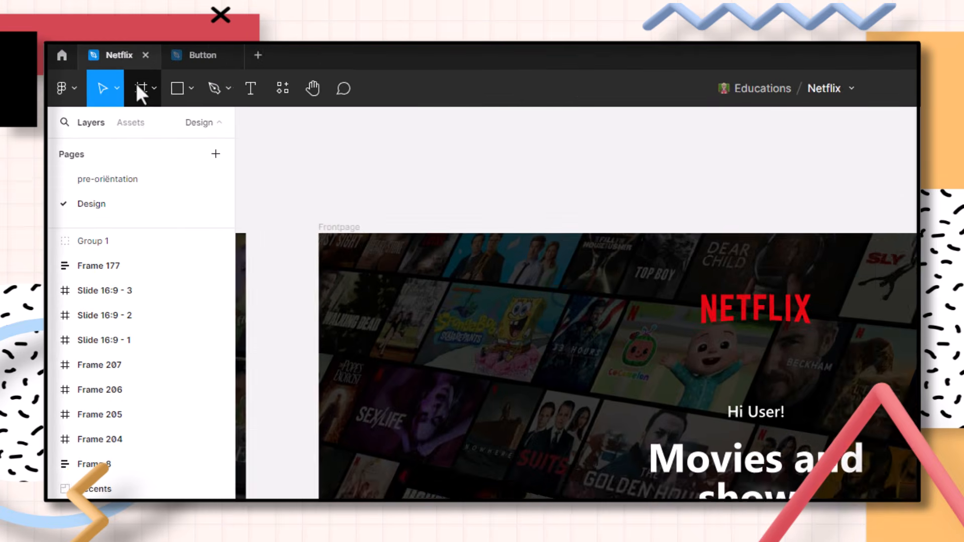
Add a Slide 16:9 frame (1920 × 1080) from the Presentation frame presets and zoom in on it
{"action": "left_click", "coordinate": [107, 72]}
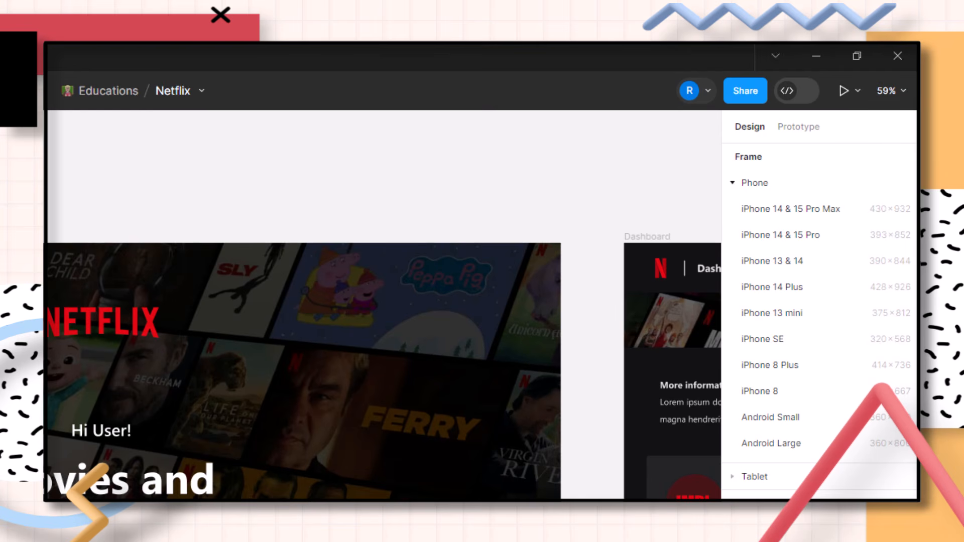
{"action": "left_click", "coordinate": [755, 477]}
{"action": "left_click", "coordinate": [764, 347]}
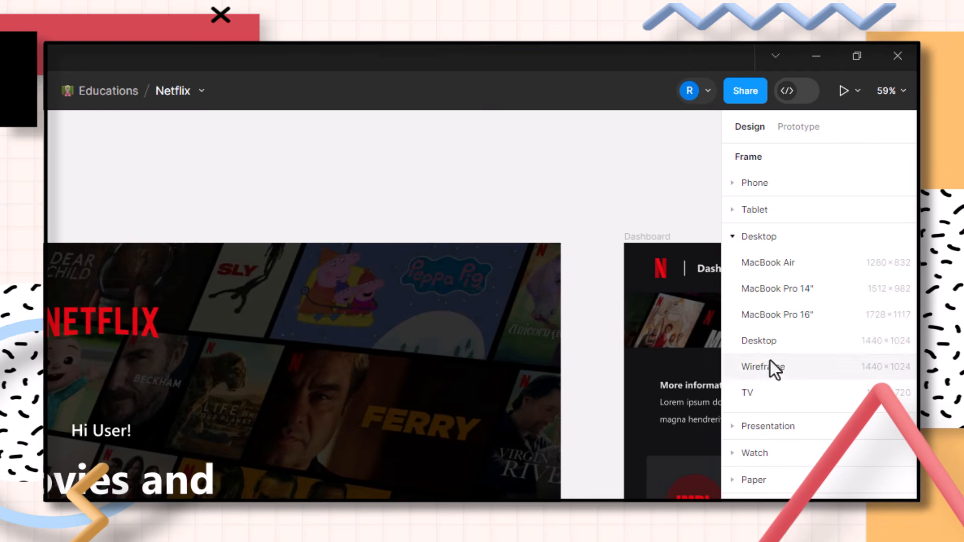
{"action": "left_click", "coordinate": [764, 427]}
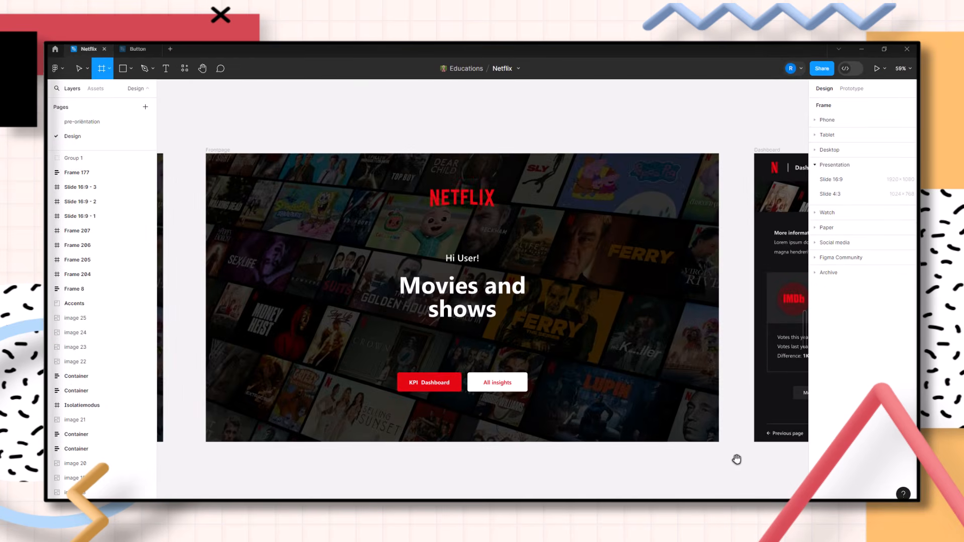
{"action": "left_click_drag", "start_coordinate": [737, 460], "coordinate": [371, 128]}
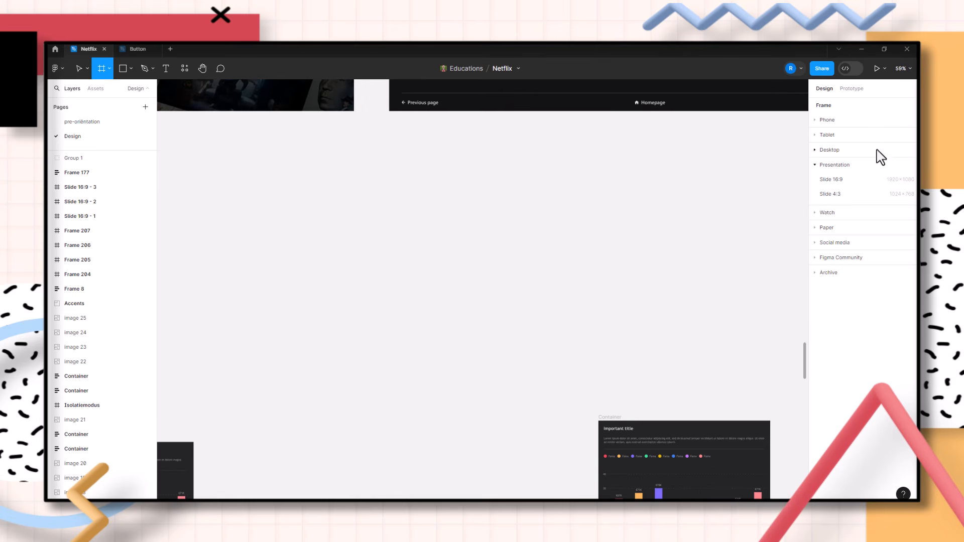
{"action": "left_click", "coordinate": [852, 182]}
{"action": "scroll", "coordinate": [553, 217], "scroll_direction": "right", "scroll_amount": 3}
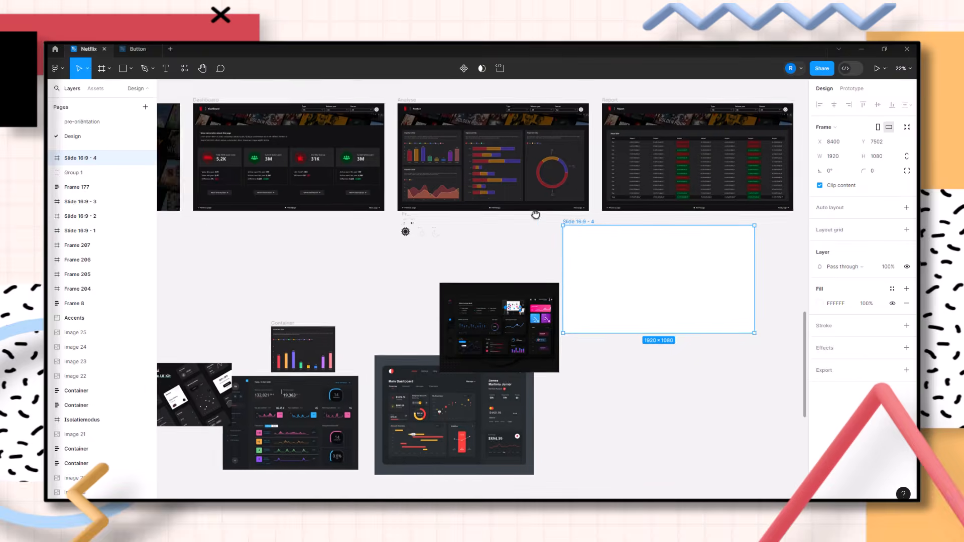
{"action": "key", "text": "z"}
{"action": "left_click_drag", "start_coordinate": [550, 232], "coordinate": [733, 397]}
{"action": "left_click_drag", "start_coordinate": [584, 311], "coordinate": [647, 336]}
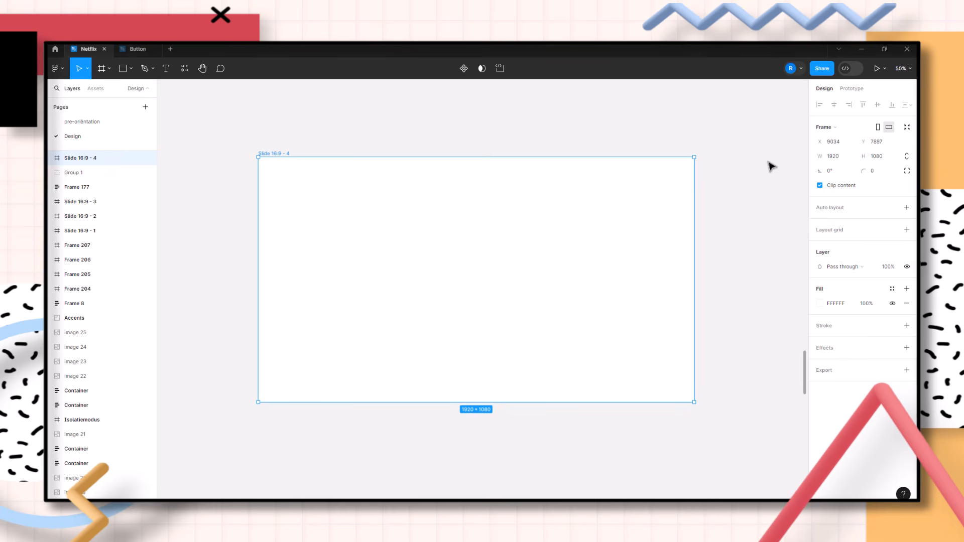
Pan to the Netflix frontpage and inspect its hero heading and KPI Dashboard button
{"action": "key", "text": "space"}
{"action": "left_click_drag", "start_coordinate": [205, 123], "coordinate": [669, 411]}
{"action": "left_click_drag", "start_coordinate": [354, 283], "coordinate": [915, 373]}
{"action": "left_click_drag", "start_coordinate": [249, 351], "coordinate": [708, 341]}
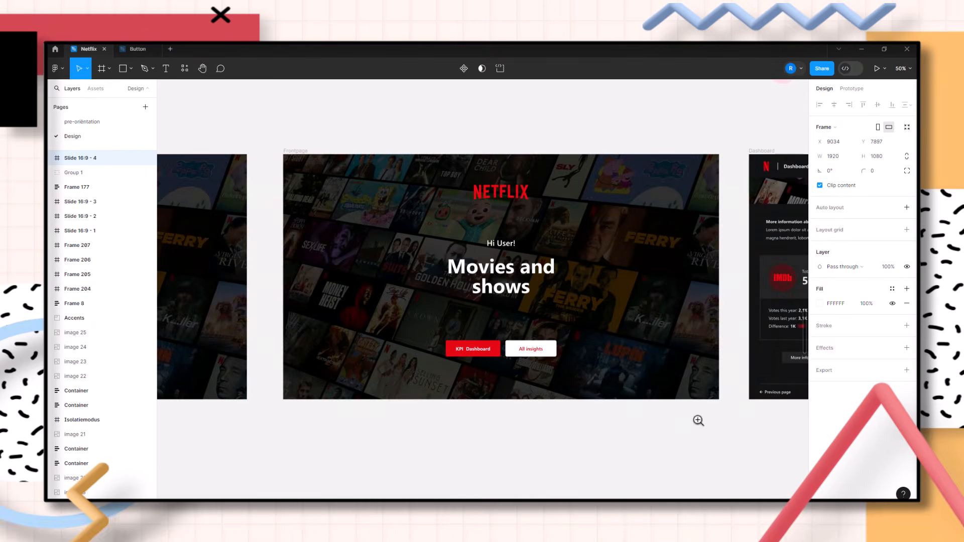
{"action": "key", "text": "n"}
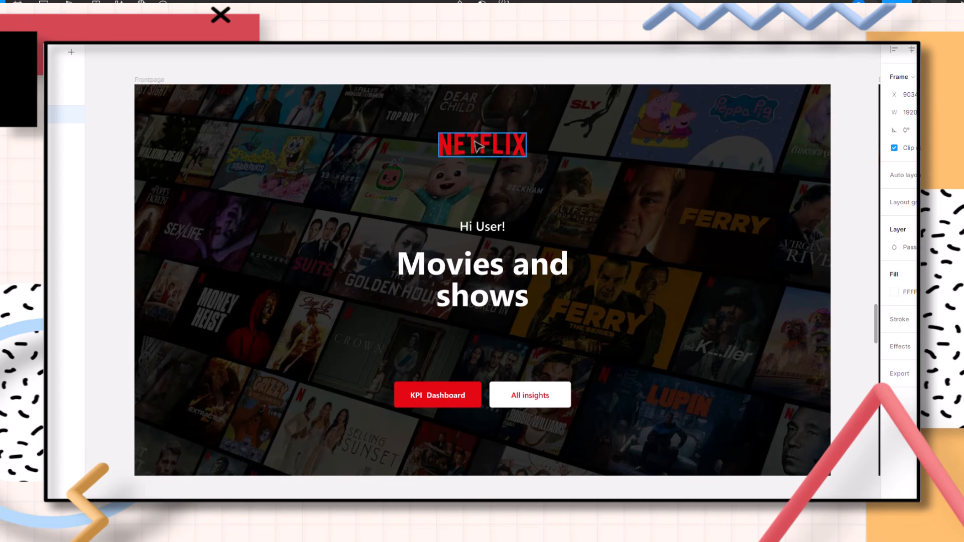
{"action": "left_click", "coordinate": [496, 304]}
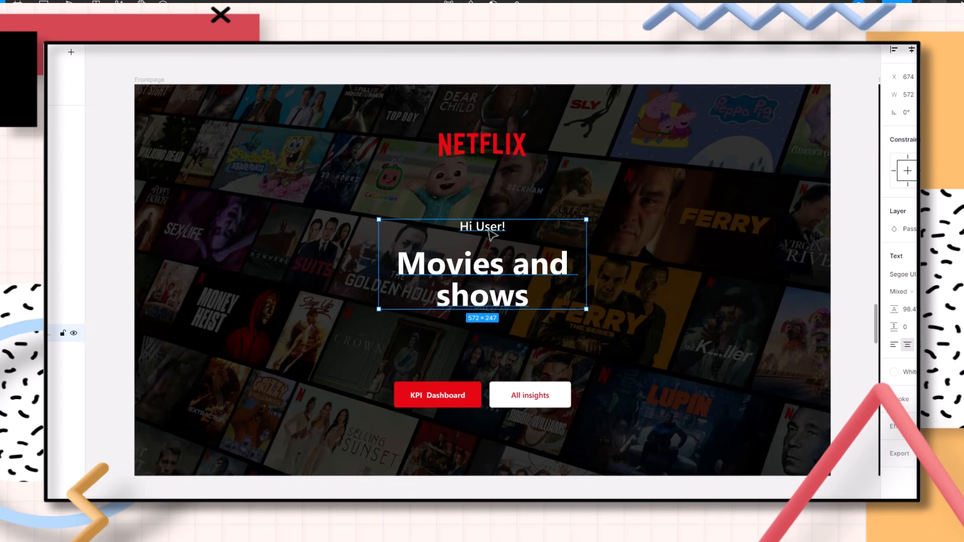
{"action": "left_click", "coordinate": [451, 395]}
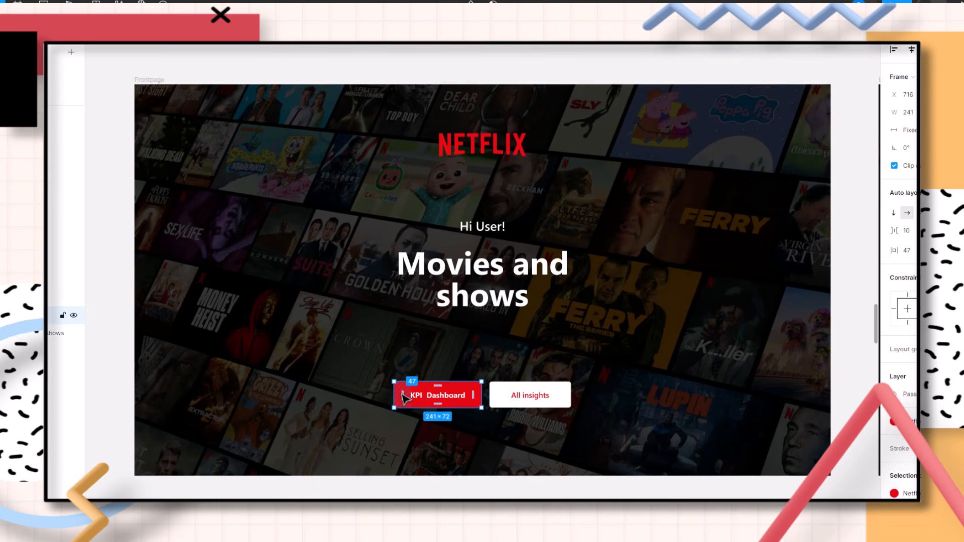
{"action": "left_click", "coordinate": [782, 488]}
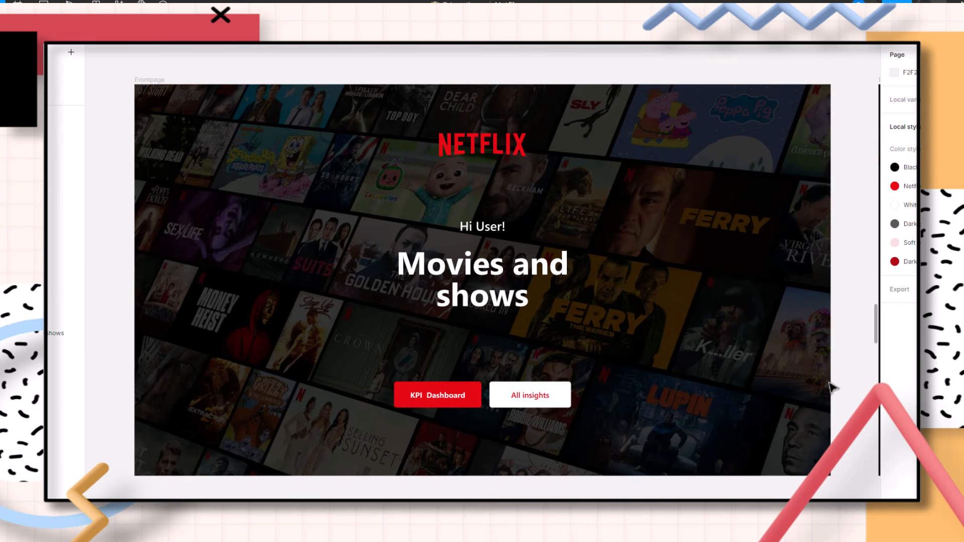
Move to the Dashboard page and select the row of KPI cards to inspect its auto layout
{"action": "left_click_drag", "start_coordinate": [851, 304], "coordinate": [30, 269]}
{"action": "left_click_drag", "start_coordinate": [782, 312], "coordinate": [702, 312]}
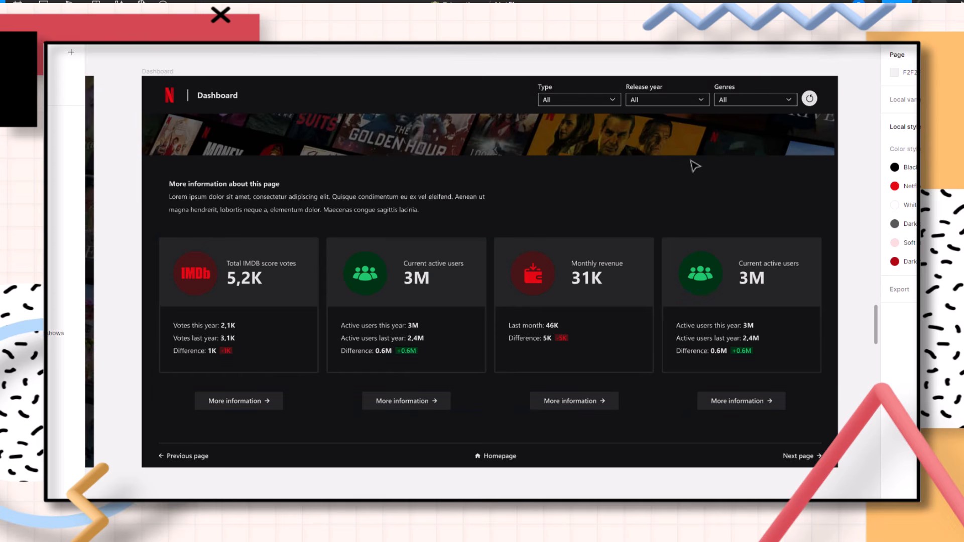
{"action": "left_click", "coordinate": [613, 298]}
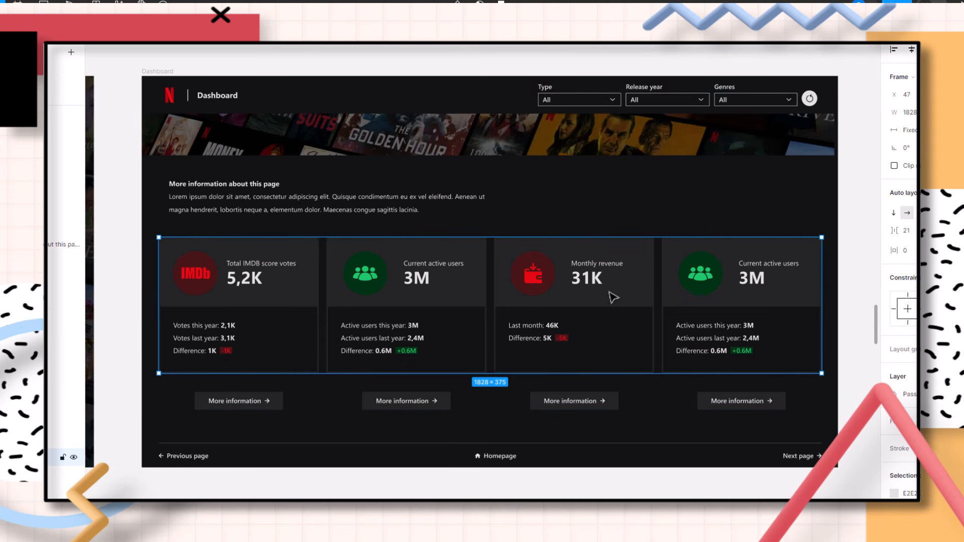
{"action": "double_click", "coordinate": [614, 297]}
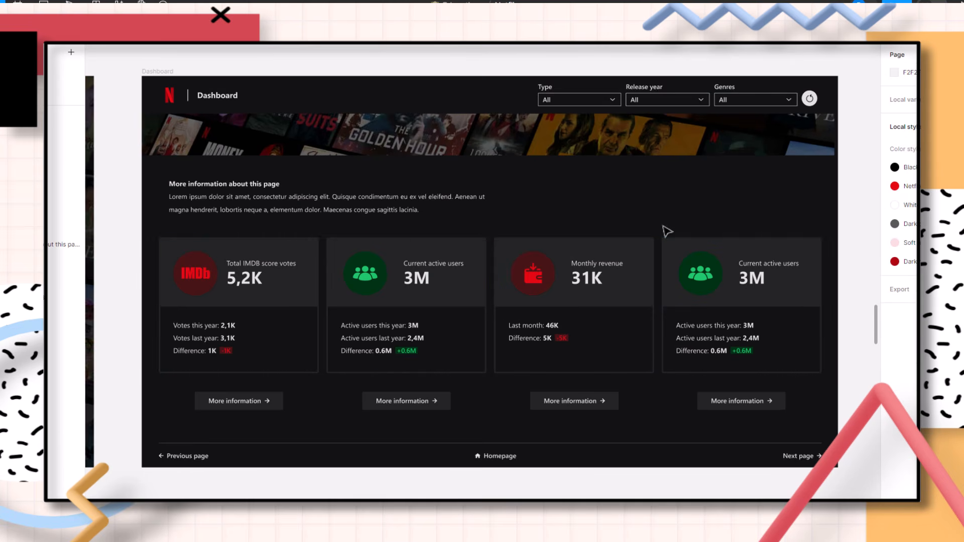
{"action": "left_click", "coordinate": [545, 306]}
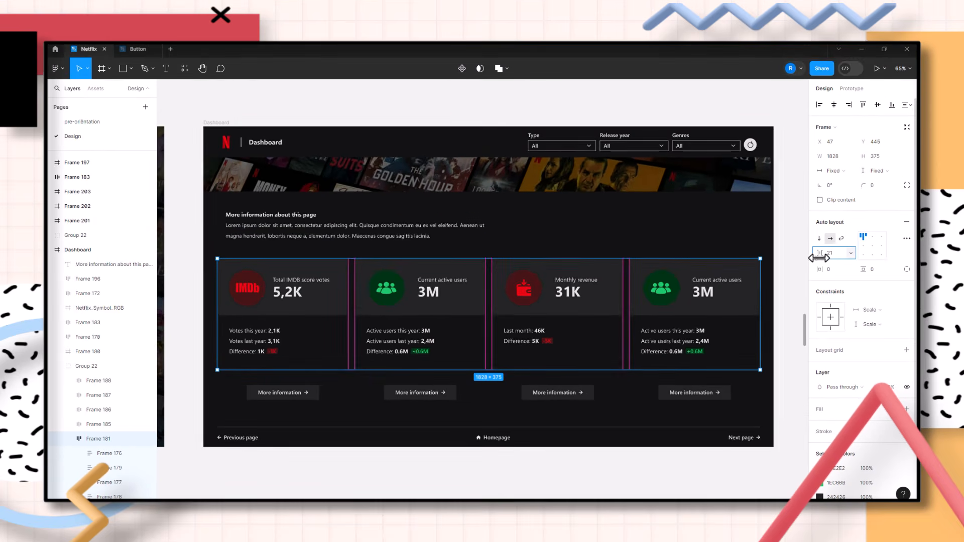
{"action": "mouse_move", "coordinate": [819, 257]}
{"action": "left_mouse_down"}
{"action": "mouse_move", "coordinate": [744, 270]}
{"action": "mouse_move", "coordinate": [780, 255]}
{"action": "mouse_move", "coordinate": [882, 243]}
{"action": "mouse_move", "coordinate": [826, 240]}
{"action": "left_mouse_up"}
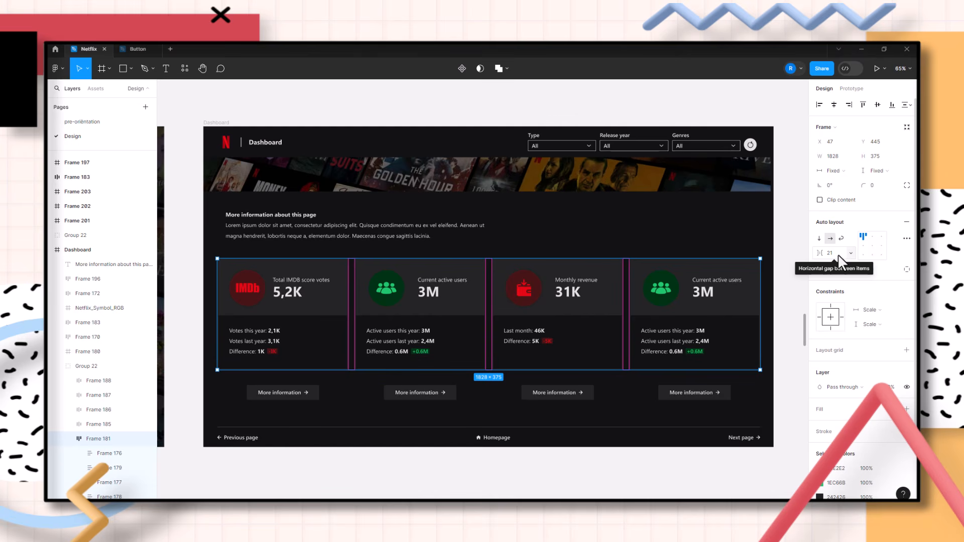
Try changing the vertical gap inside the Monthly revenue card's details frame, then undo the change
{"action": "double_click", "coordinate": [543, 301]}
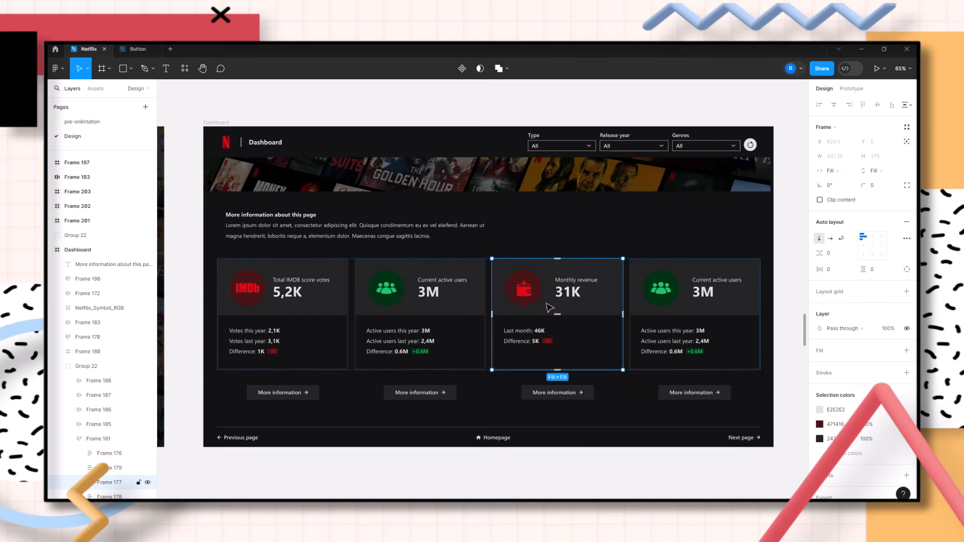
{"action": "double_click", "coordinate": [568, 330]}
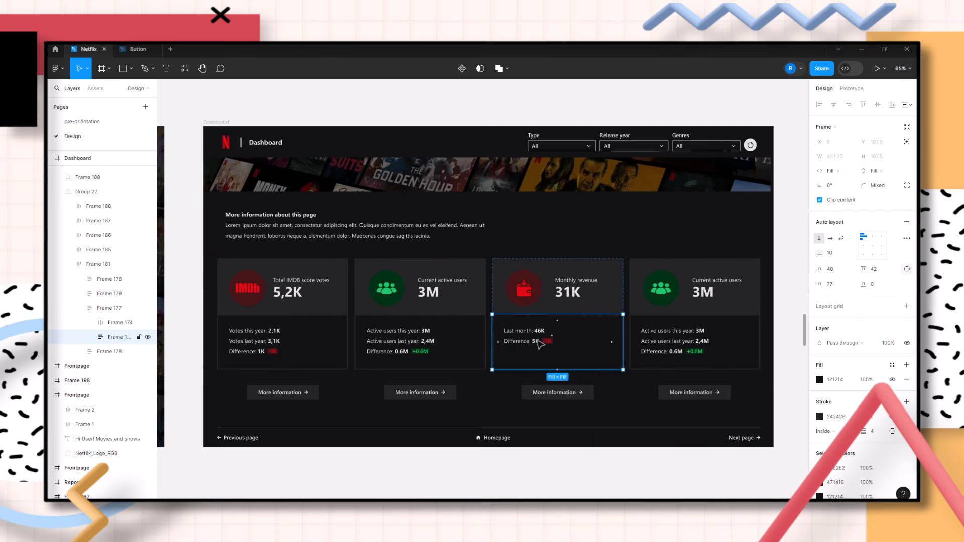
{"action": "left_click", "coordinate": [817, 237]}
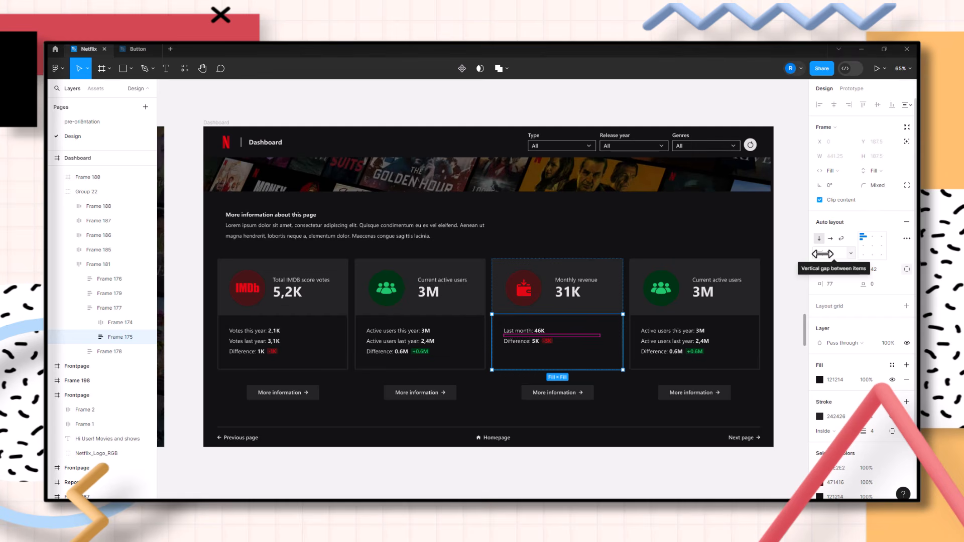
{"action": "left_click_drag", "start_coordinate": [822, 254], "coordinate": [854, 269]}
{"action": "key", "text": "ctrl+z"}
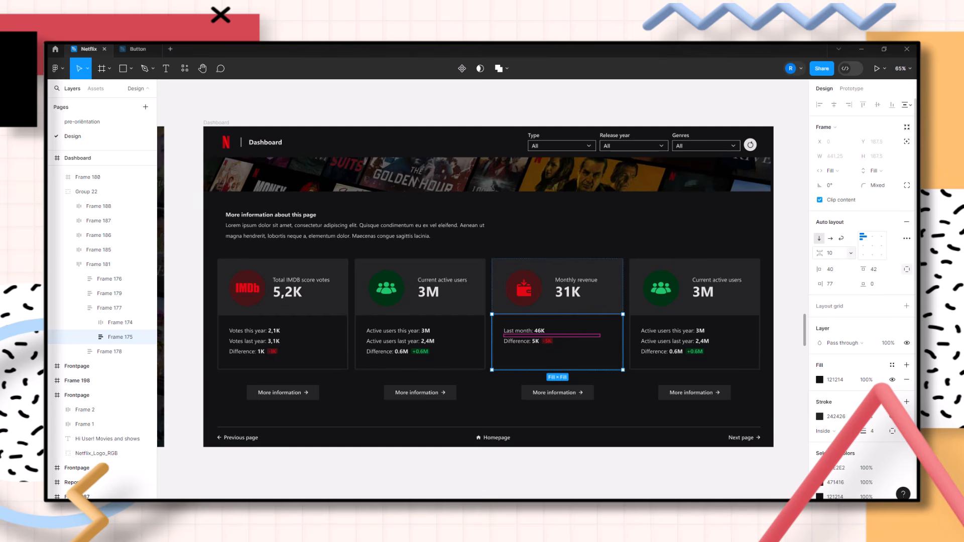
Deselect and browse across to the Analysis and Report dashboard pages
{"action": "left_click", "coordinate": [792, 289]}
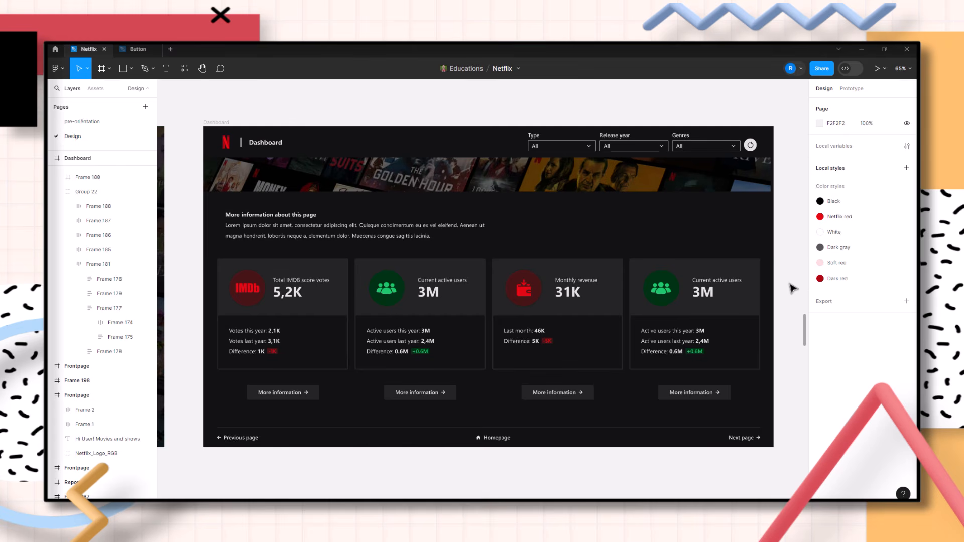
{"action": "right_click", "coordinate": [793, 288]}
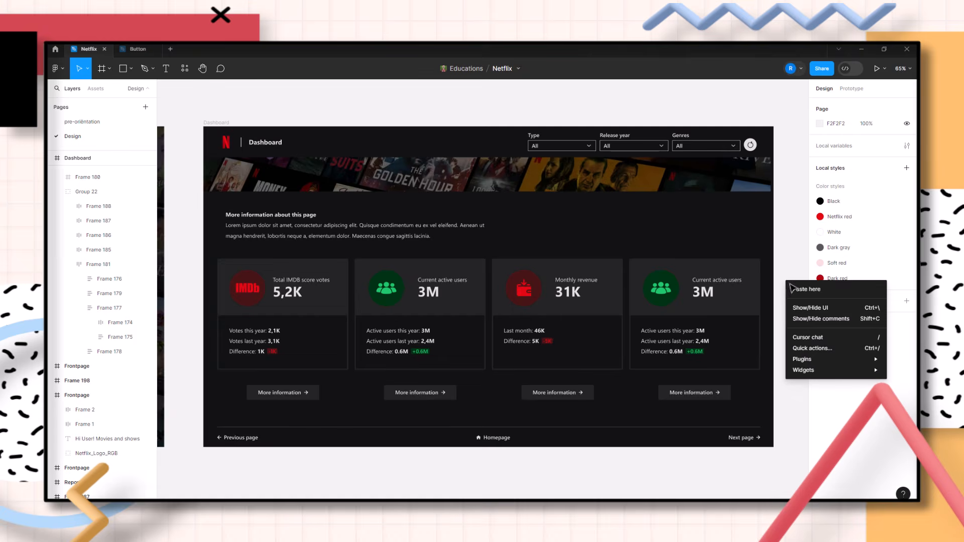
{"action": "scroll", "coordinate": [785, 273], "scroll_direction": "right", "scroll_amount": 5}
{"action": "scroll", "coordinate": [789, 274], "scroll_direction": "right", "scroll_amount": 10}
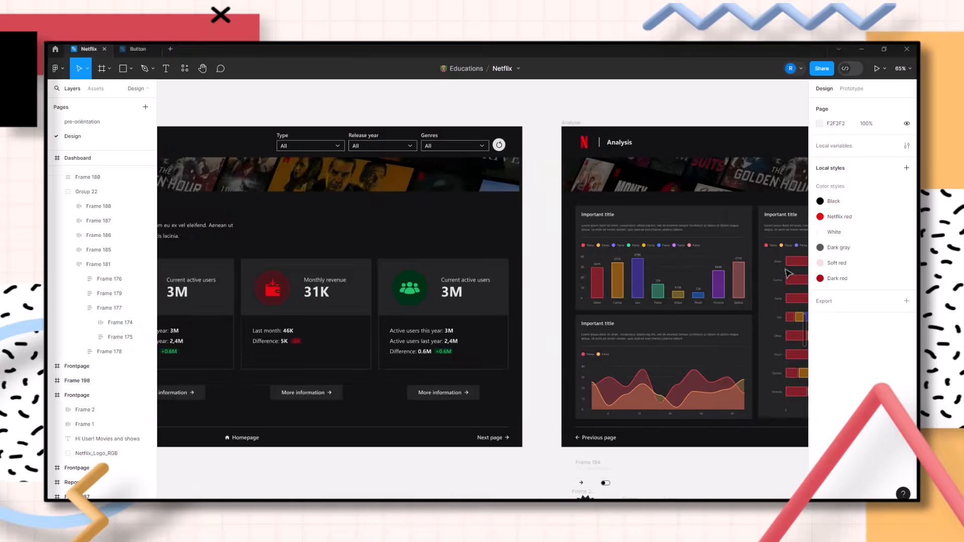
{"action": "scroll", "coordinate": [788, 274], "scroll_direction": "right", "scroll_amount": 2}
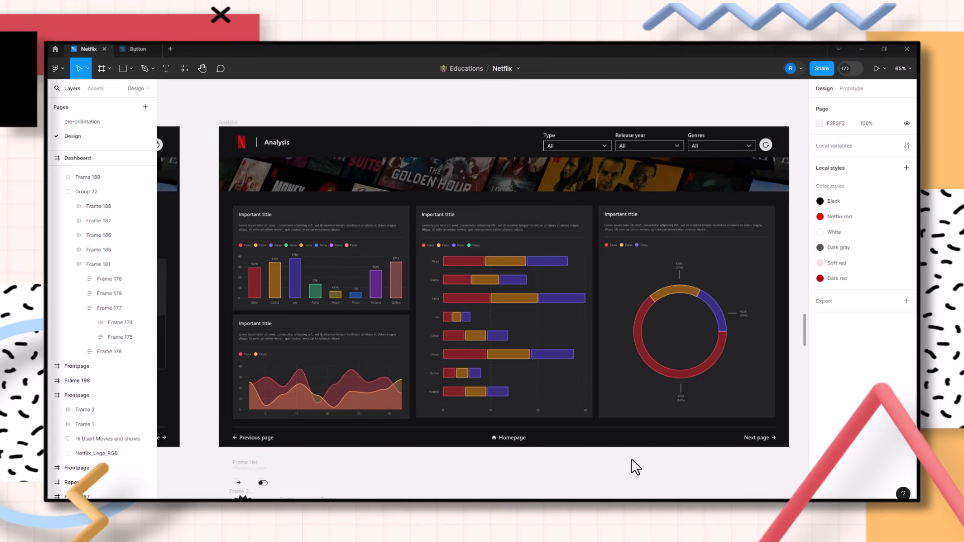
{"action": "scroll", "coordinate": [636, 467], "scroll_direction": "right", "scroll_amount": 10}
{"action": "scroll", "coordinate": [630, 470], "scroll_direction": "right", "scroll_amount": 4}
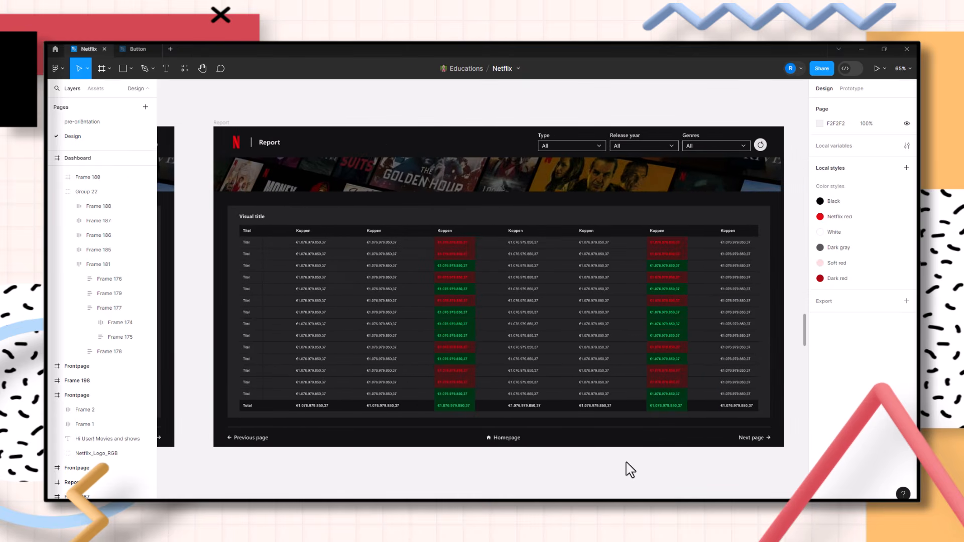